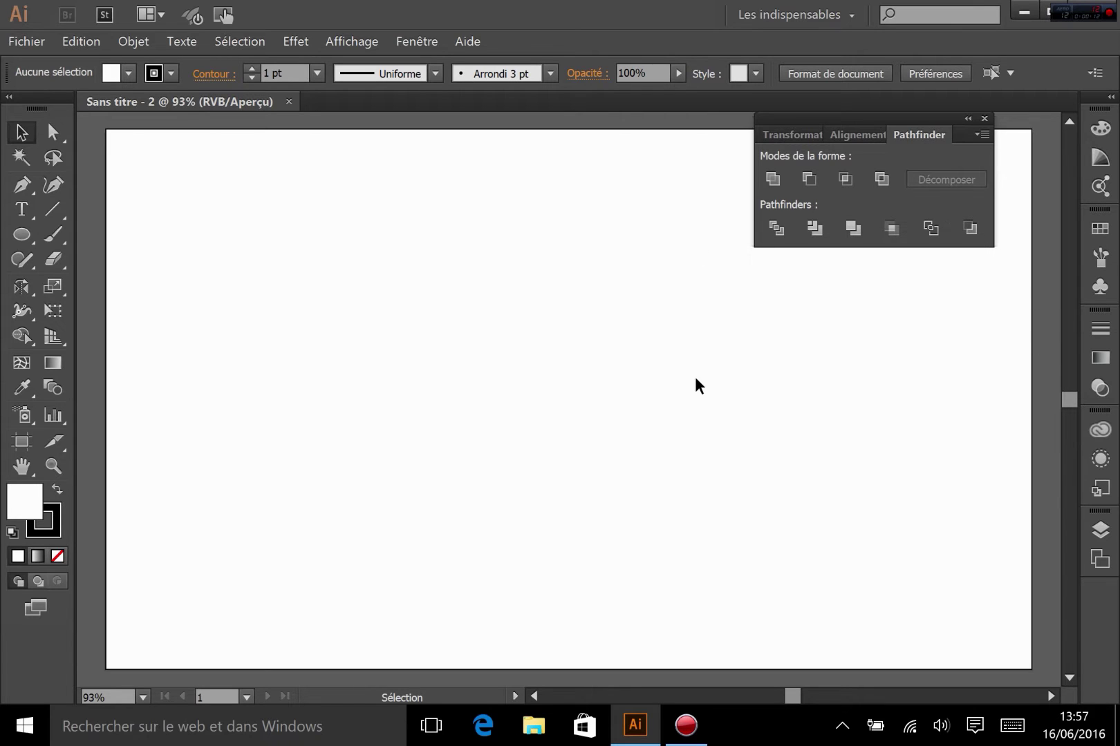
# Step: Draw an open S-shaped path with three anchor points using the Pen tool, spanning most of the artboard's width, and deselect it
pyautogui.click(17, 193)
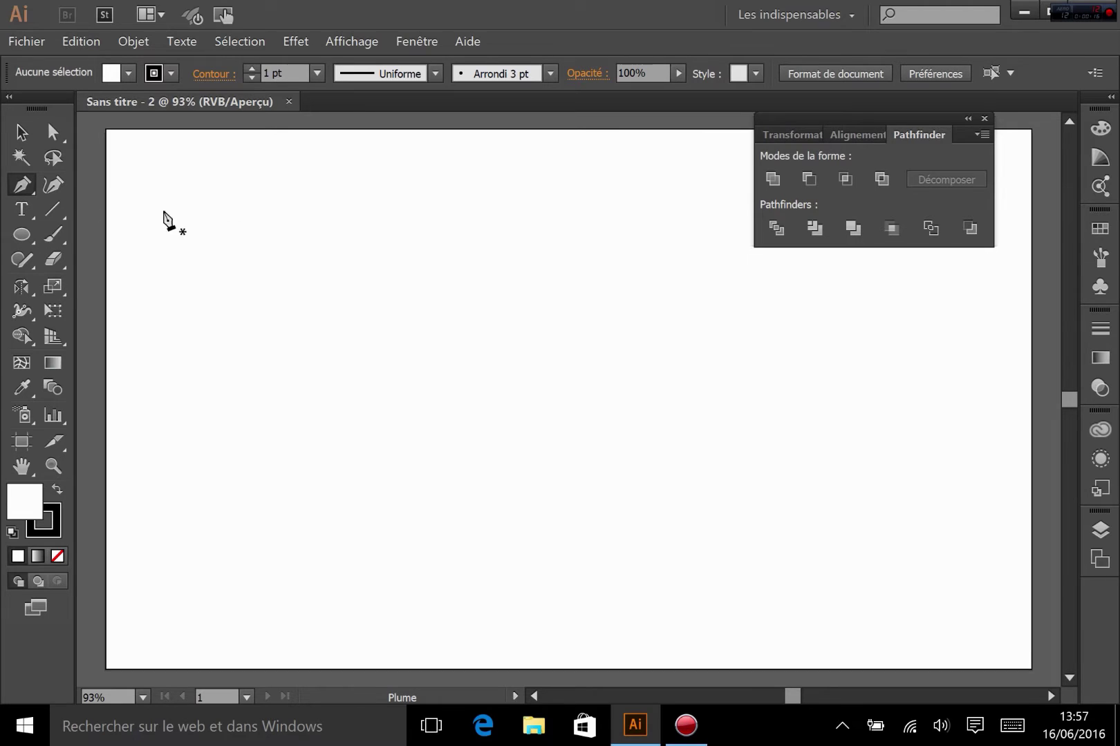
pyautogui.click(194, 366)
pyautogui.moveTo(436, 332); pyautogui.dragTo(572, 389)
pyautogui.click(904, 296)
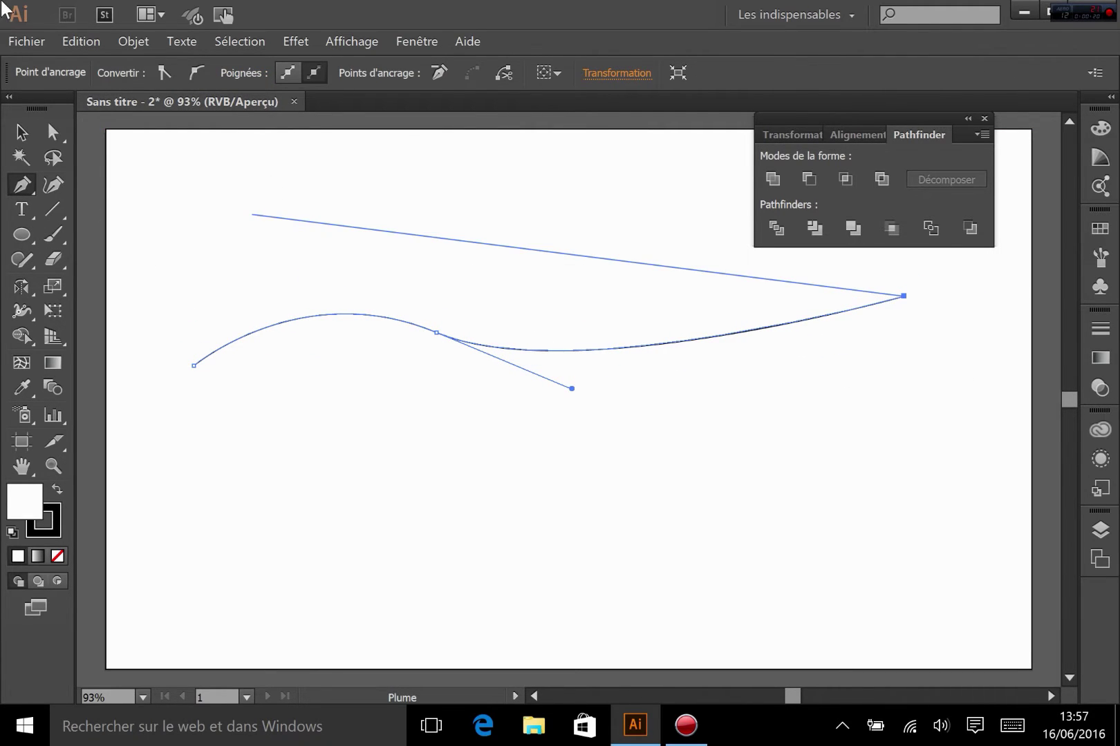
pyautogui.click(15, 138)
pyautogui.click(290, 526)
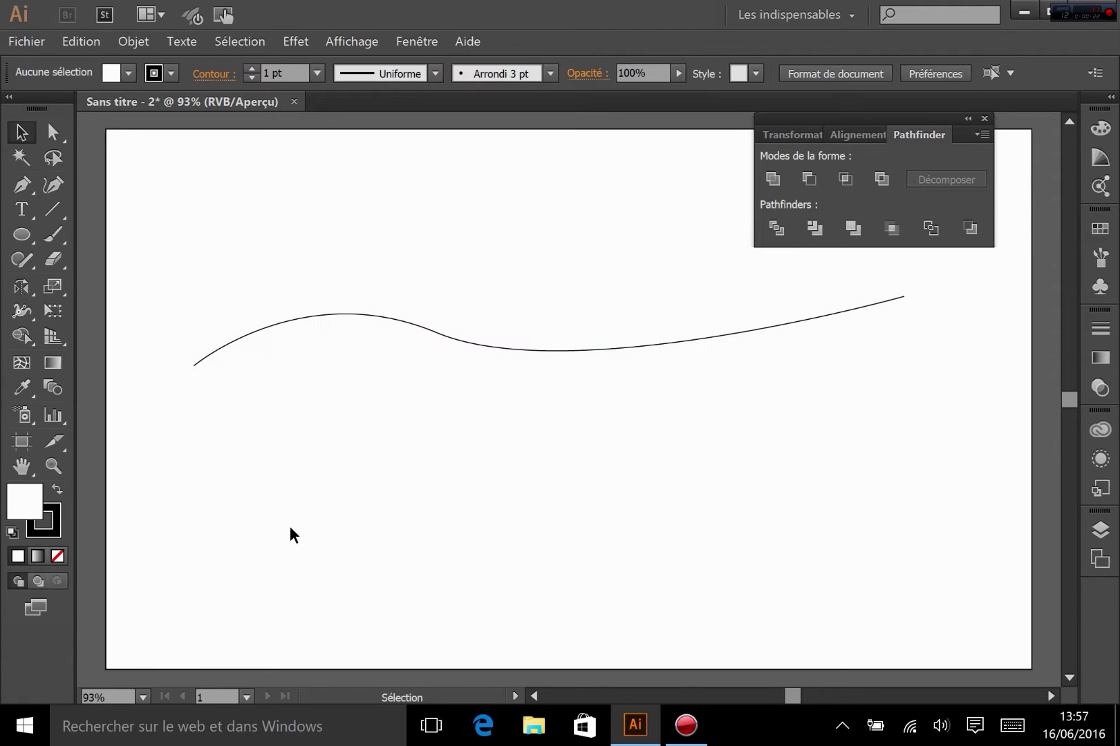
# Step: Remove the fill from the wavy path, keeping its black stroke
pyautogui.click(277, 327)
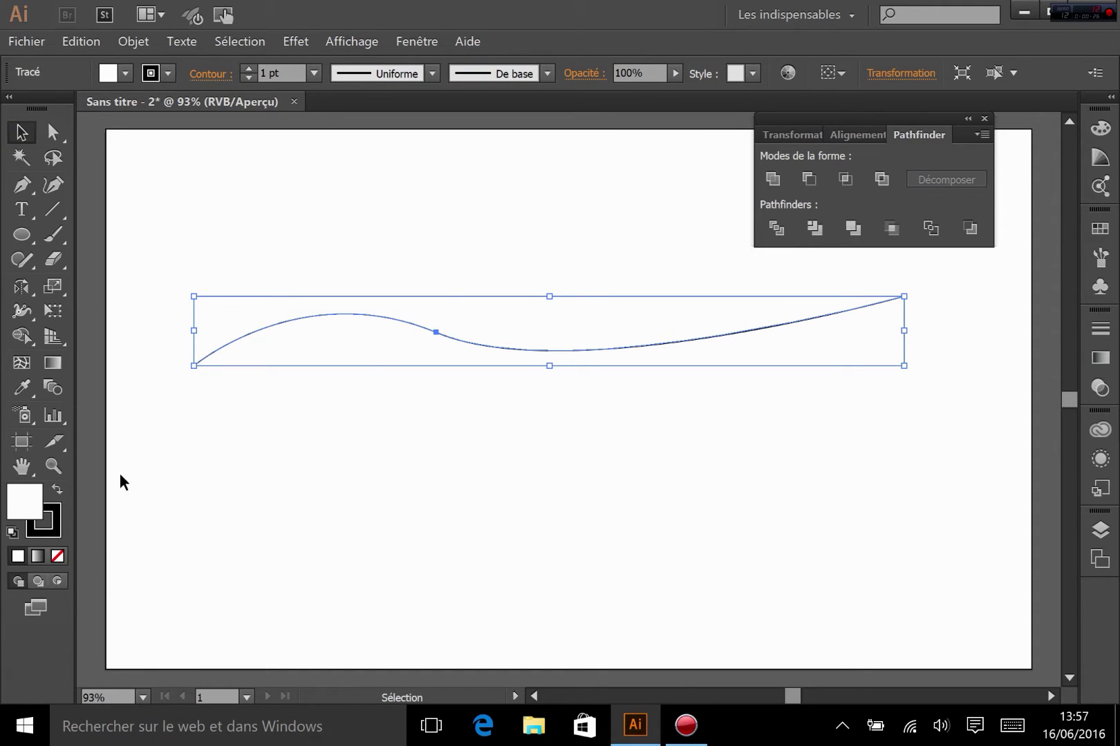
pyautogui.click(56, 560)
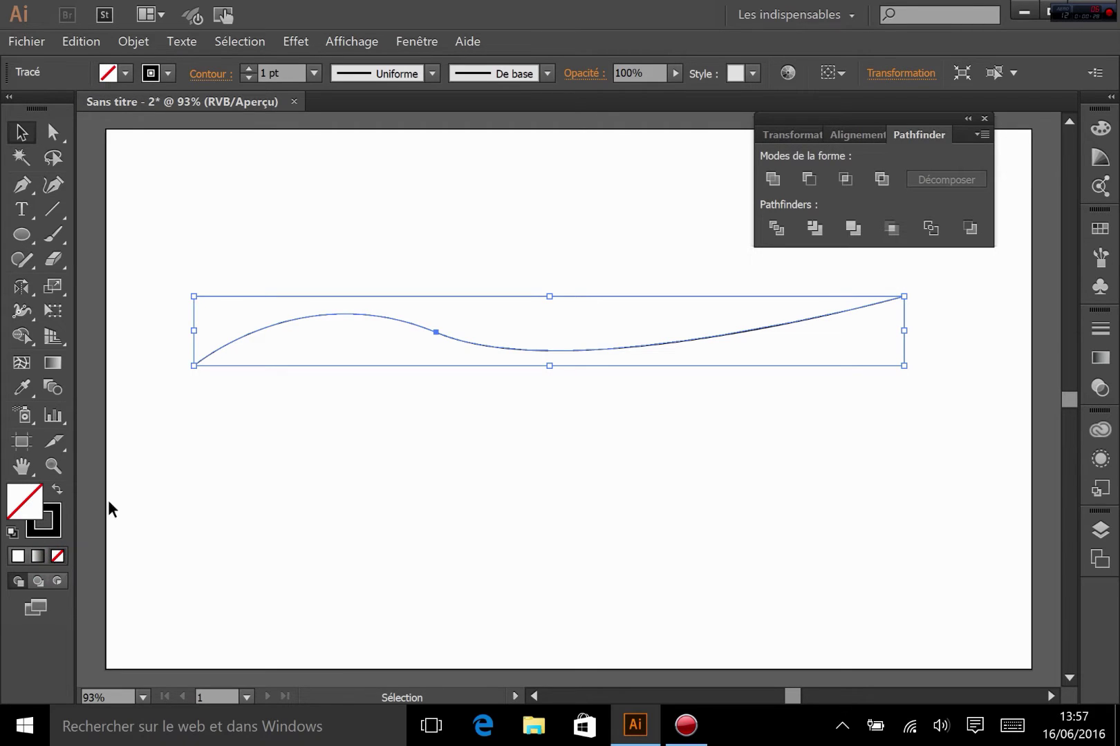
pyautogui.click(304, 508)
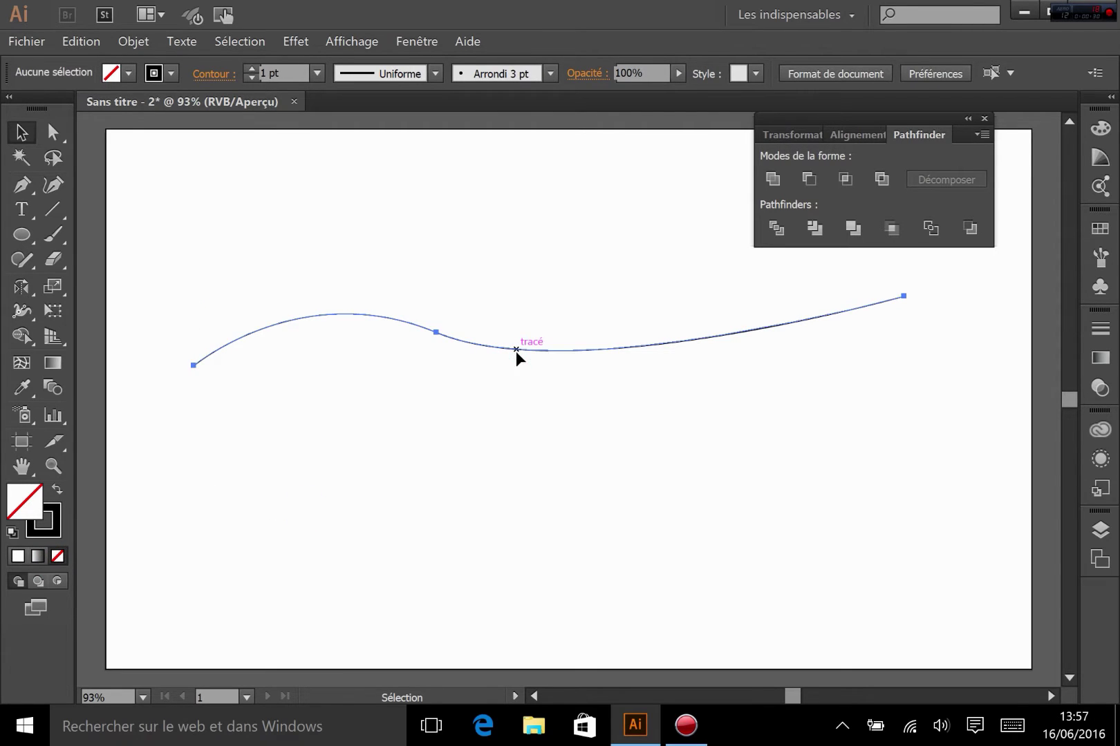
# Step: Apply the rough charcoal-like art brush to the wavy path and set its stroke weight to 5 pt
pyautogui.click(517, 349)
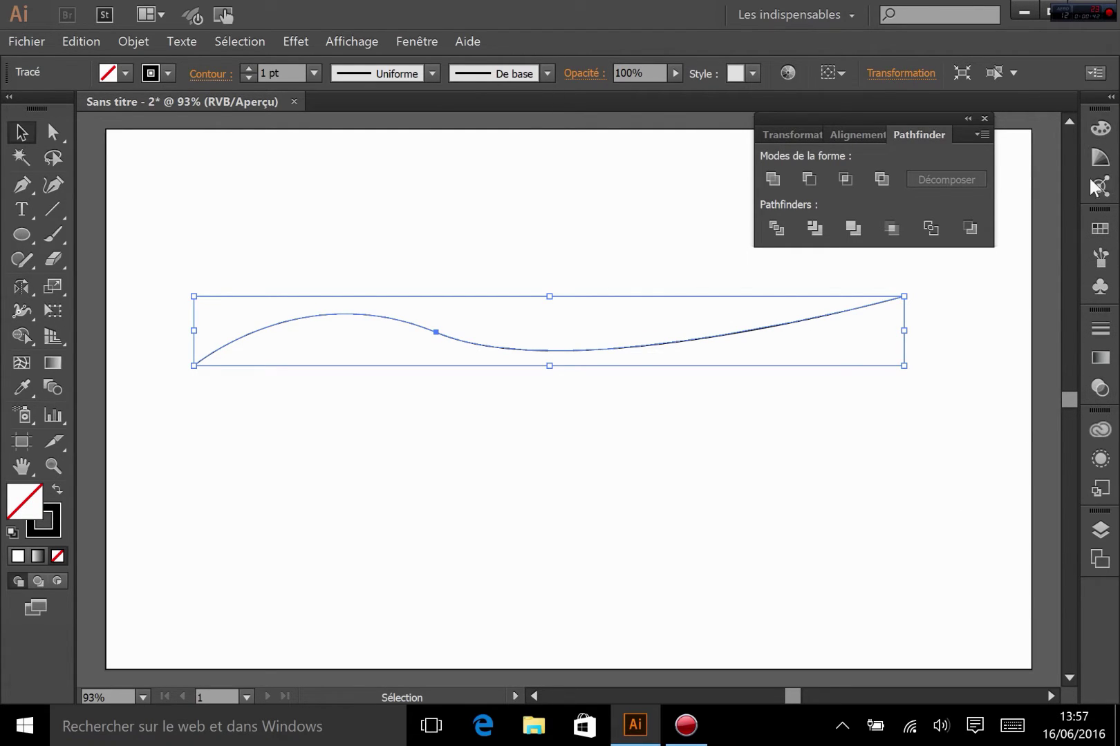
pyautogui.click(1102, 259)
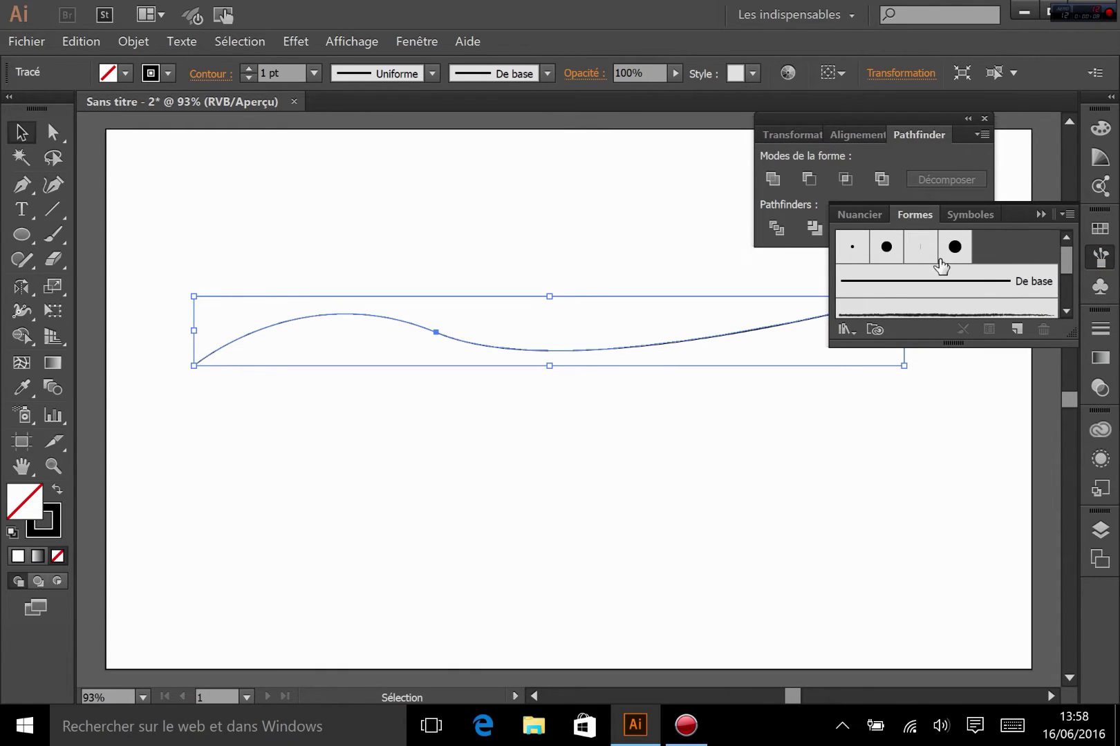
pyautogui.moveTo(1076, 335); pyautogui.dragTo(1080, 517)
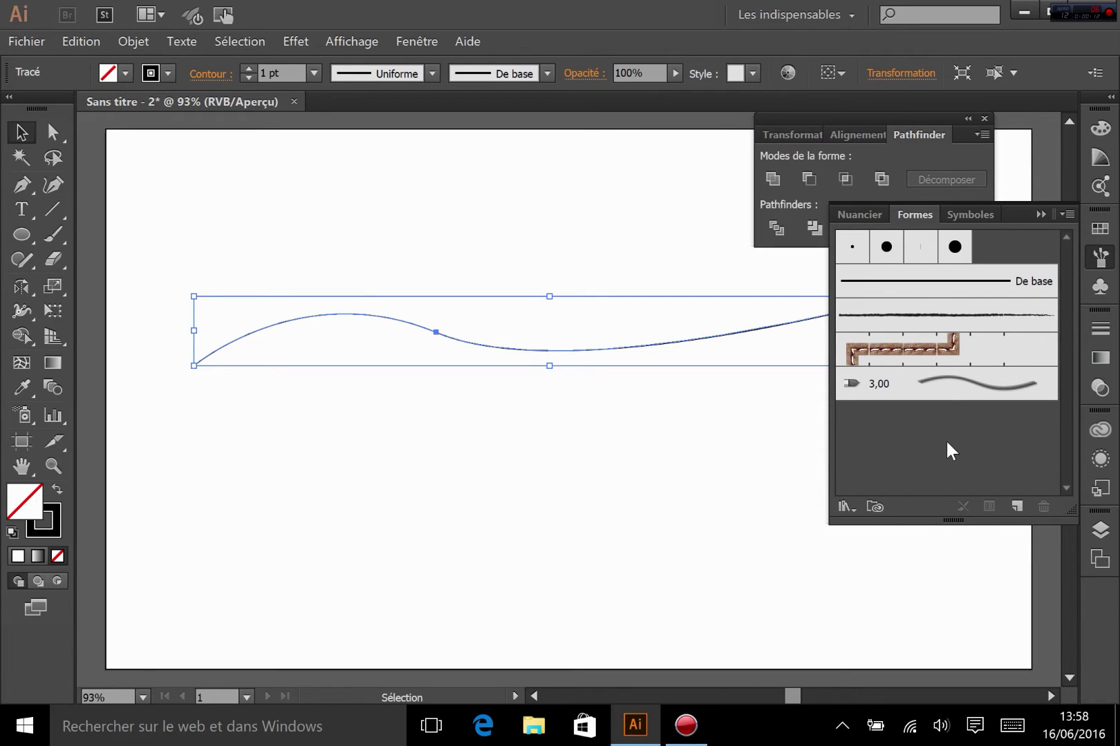
pyautogui.click(931, 317)
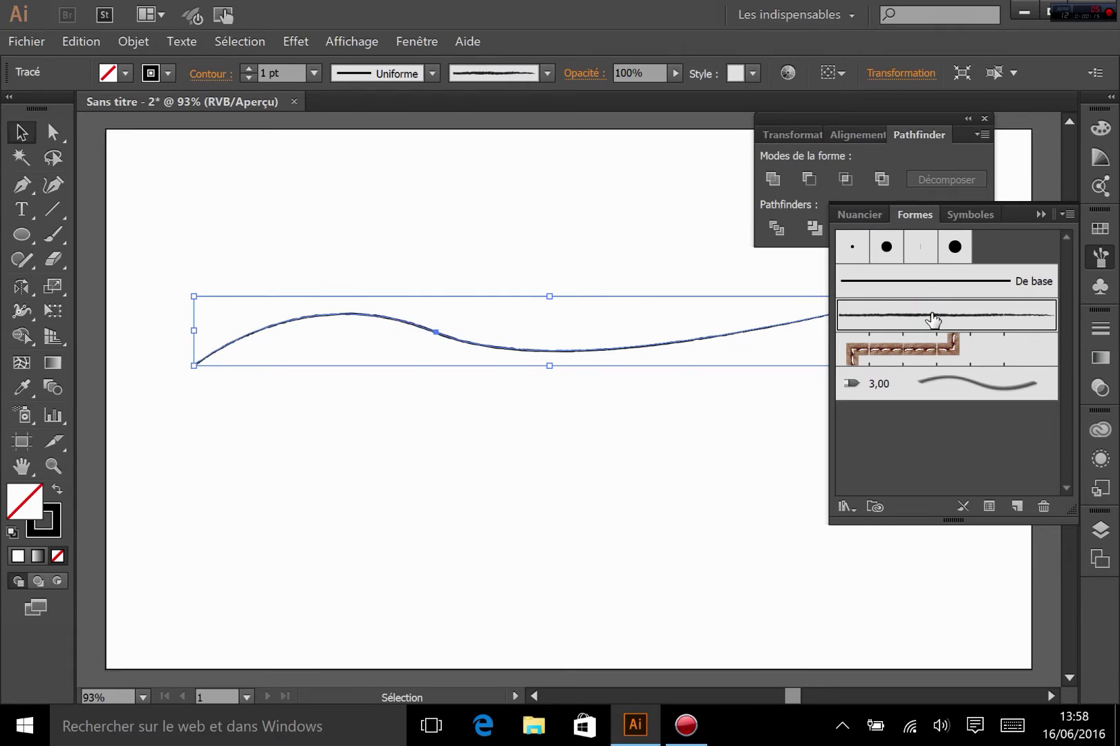
pyautogui.click(248, 70)
pyautogui.click(248, 70)
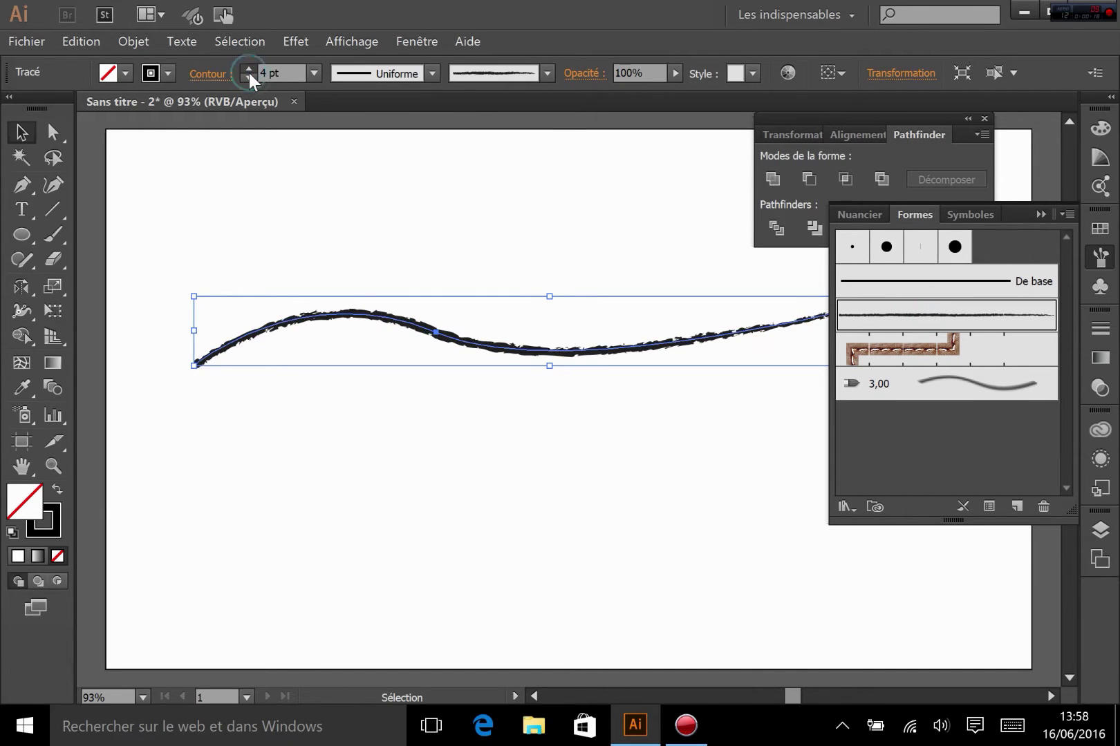
pyautogui.click(249, 70)
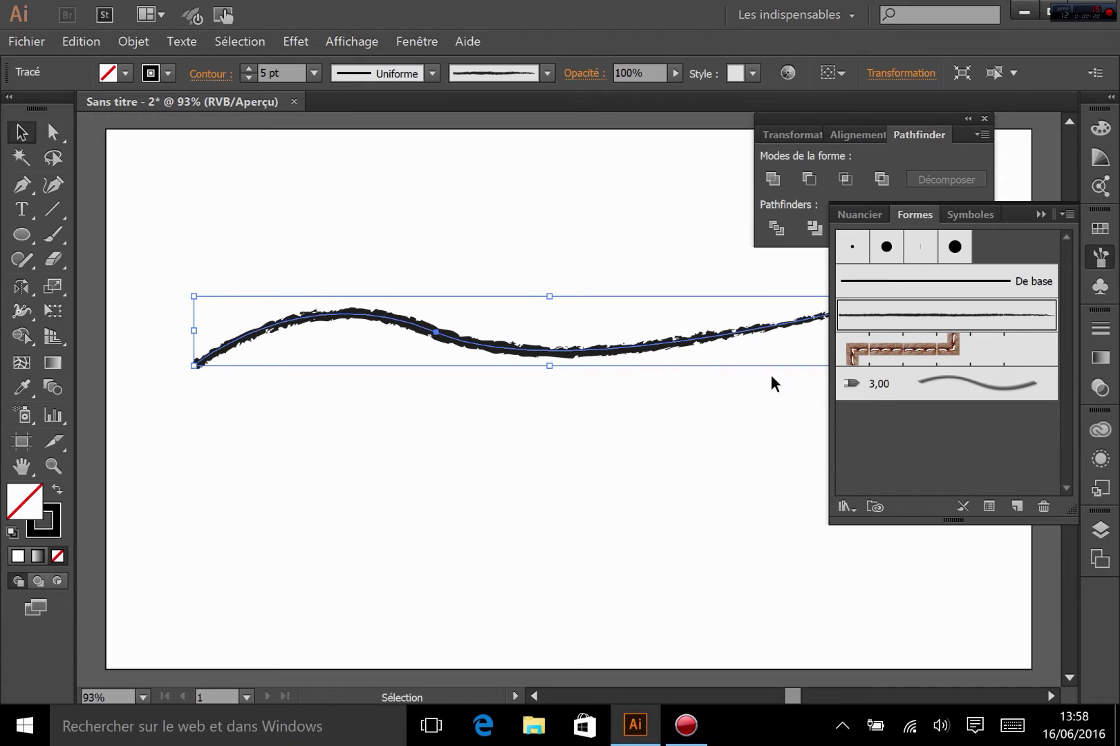
# Step: Try the brown stitched pattern brush on the path at 6 pt, and switch to the 3,00 bristle brush
pyautogui.click(982, 353)
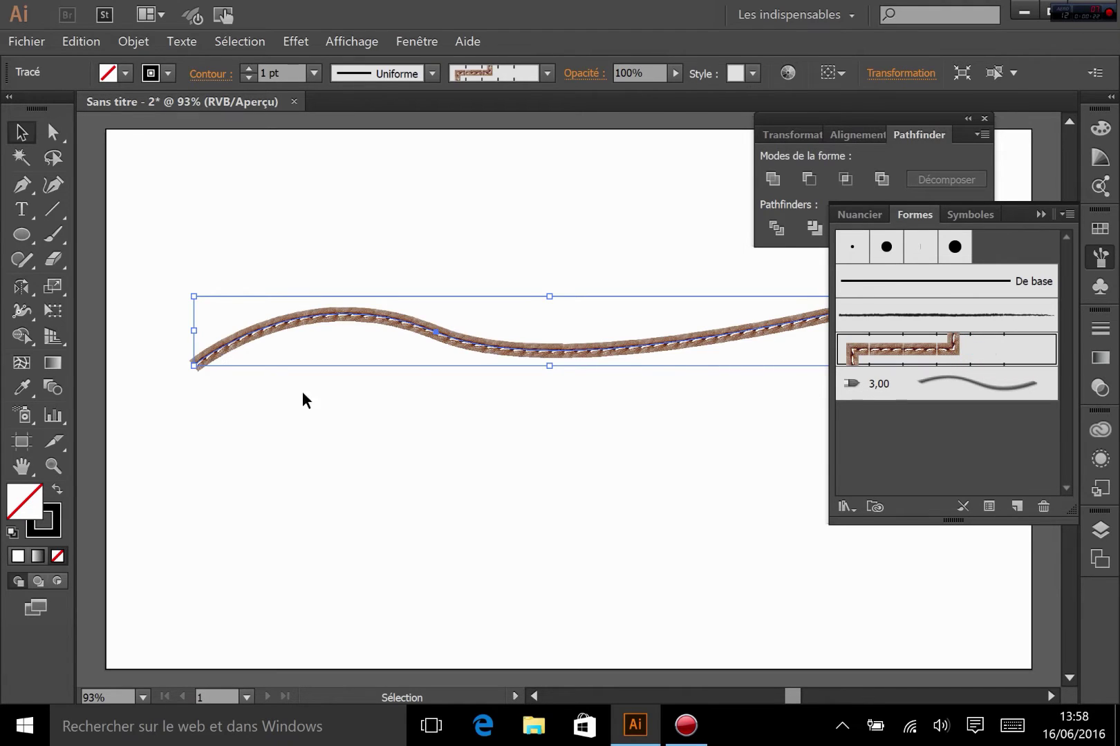
pyautogui.click(247, 68)
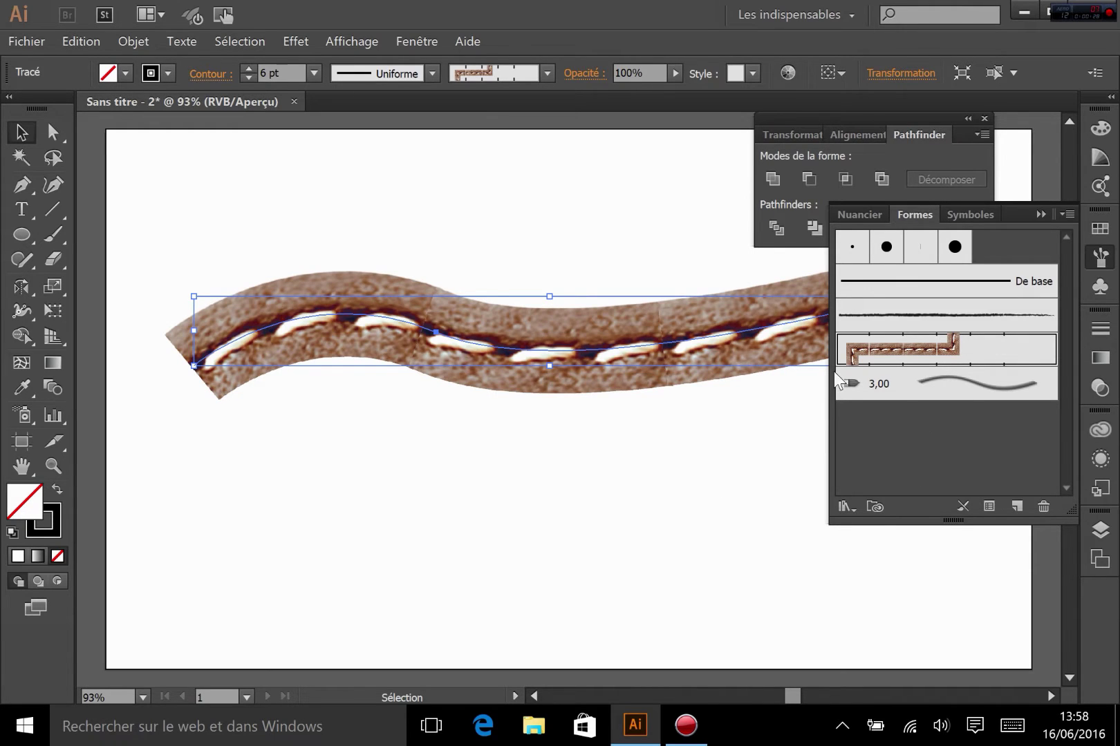
pyautogui.click(947, 395)
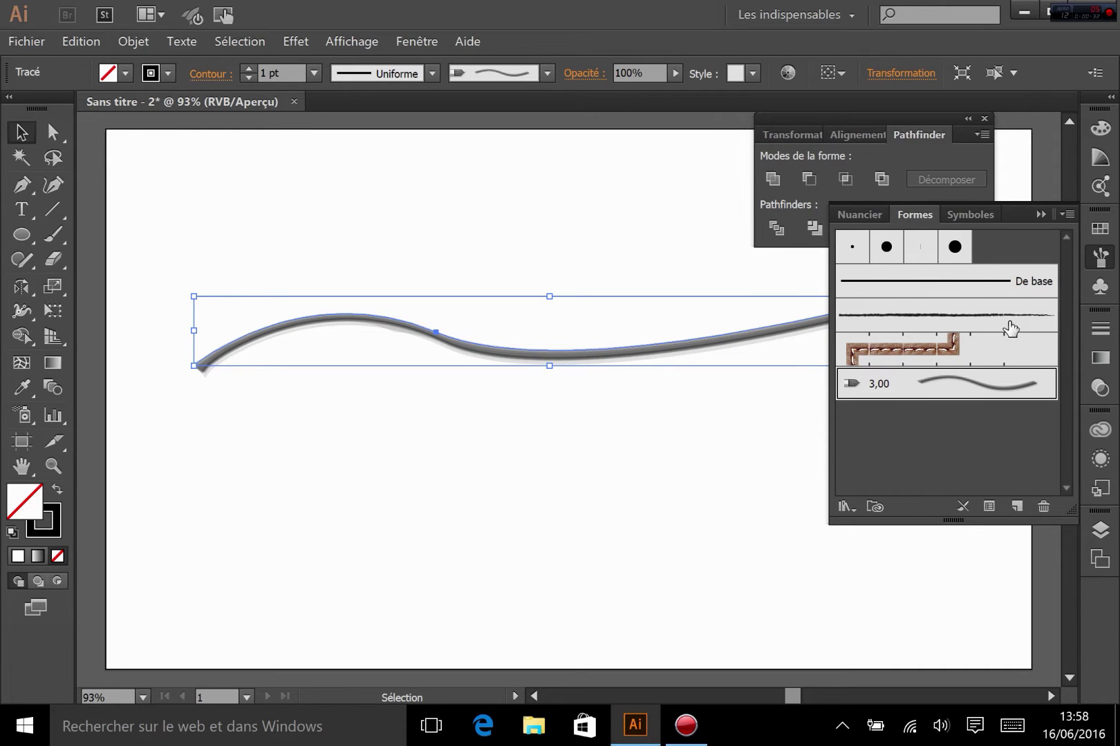
# Step: Load the Flèches de motif brush library and apply its red arrow brush to the wavy path
pyautogui.click(1070, 214)
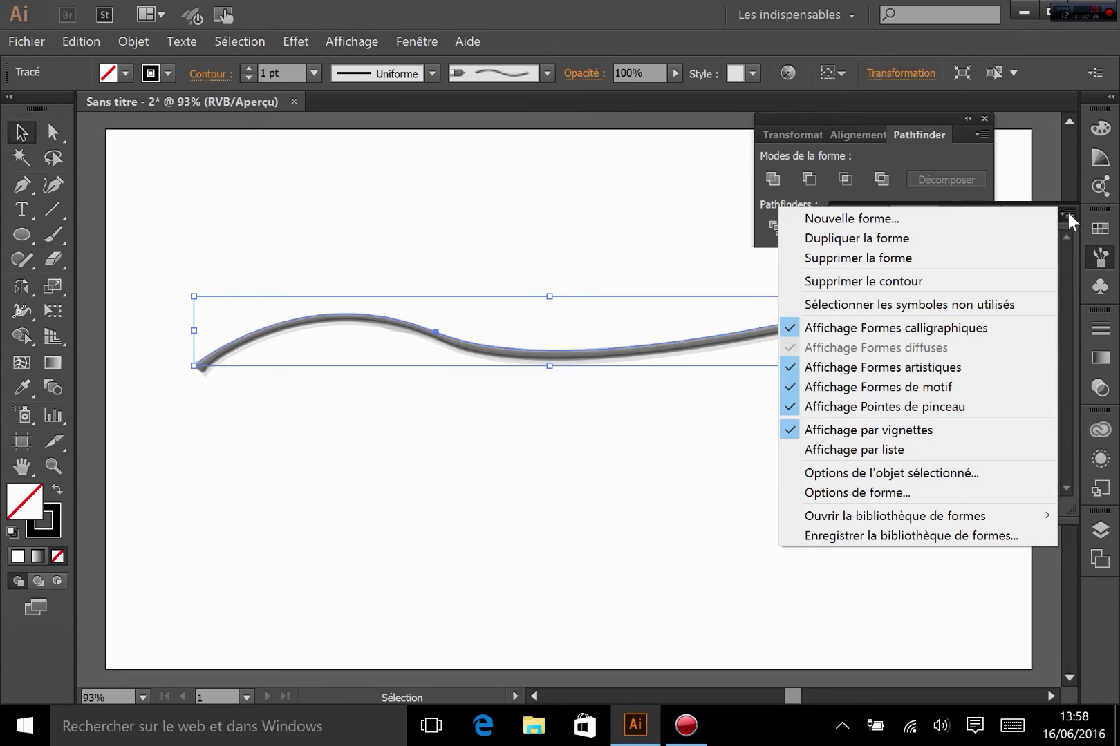
pyautogui.click(1065, 213)
pyautogui.click(1066, 215)
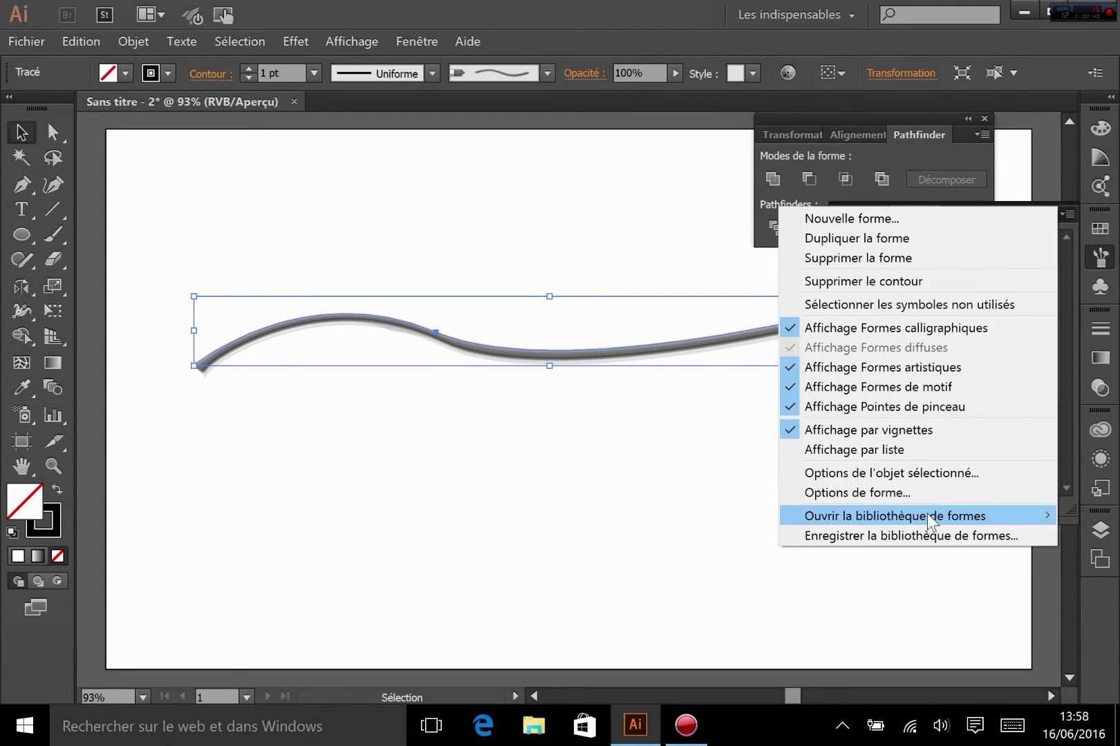
pyautogui.moveTo(897, 514)
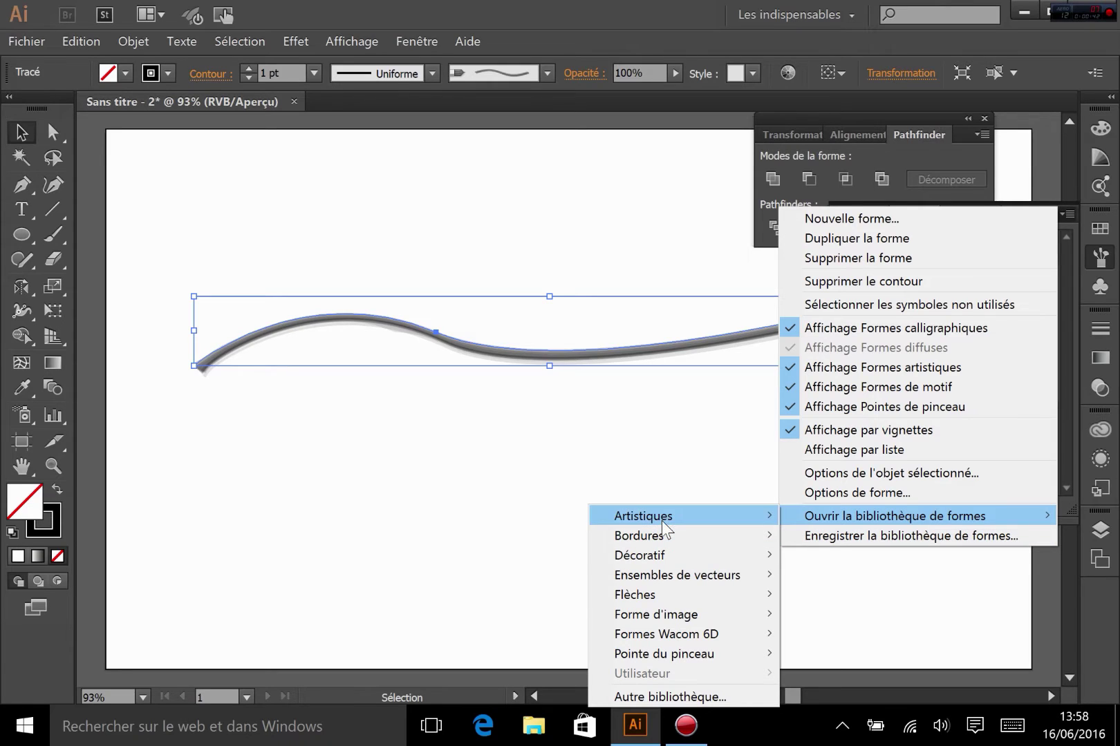
pyautogui.moveTo(698, 634)
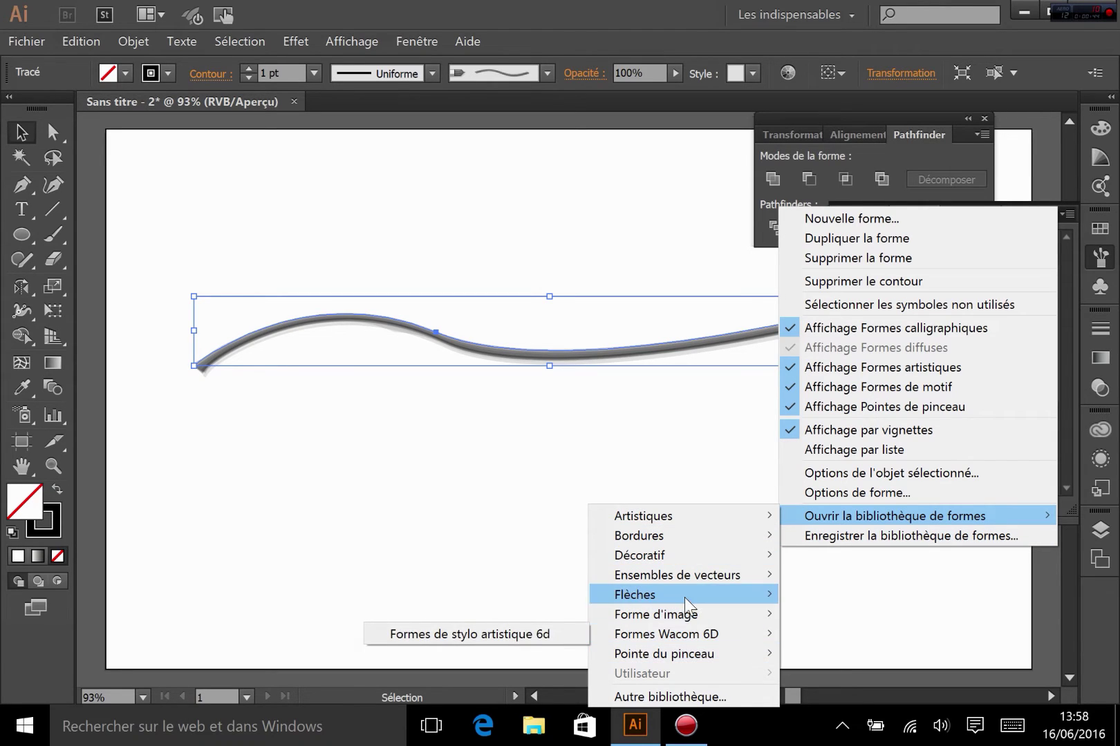
pyautogui.moveTo(685, 597)
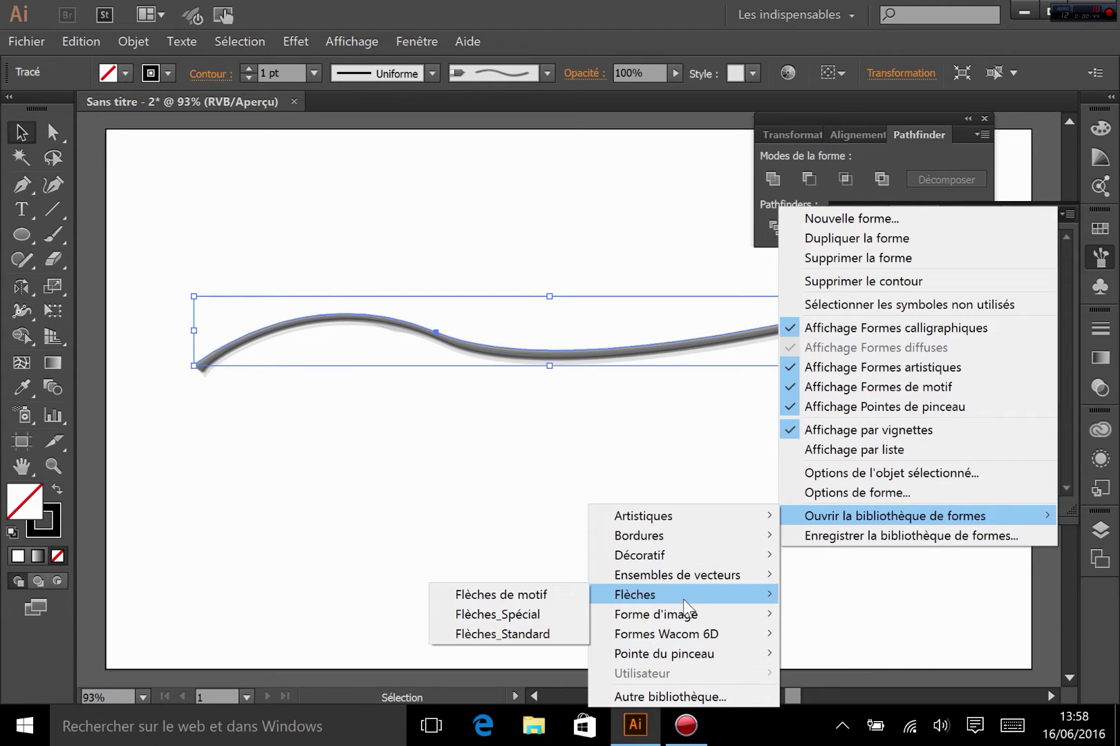
pyautogui.click(515, 596)
pyautogui.click(634, 392)
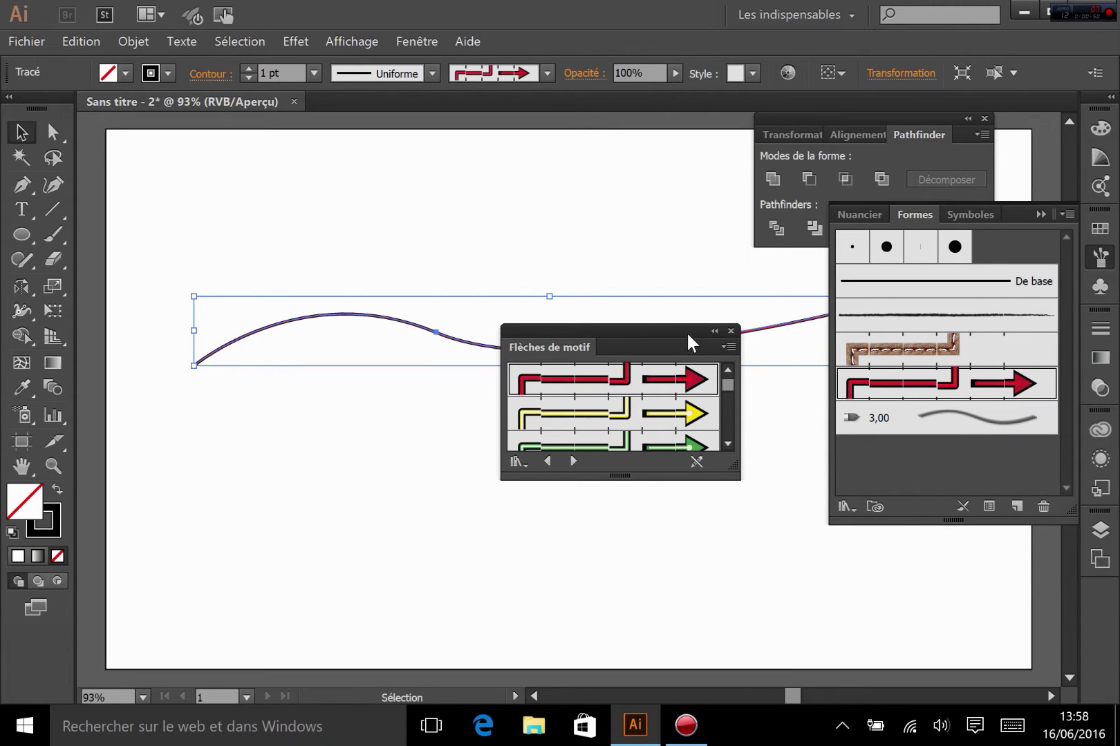
# Step: Increase the red arrow path's stroke weight to 9 pt and clear the brush panels away from the artwork
pyautogui.moveTo(688, 331); pyautogui.dragTo(563, 470)
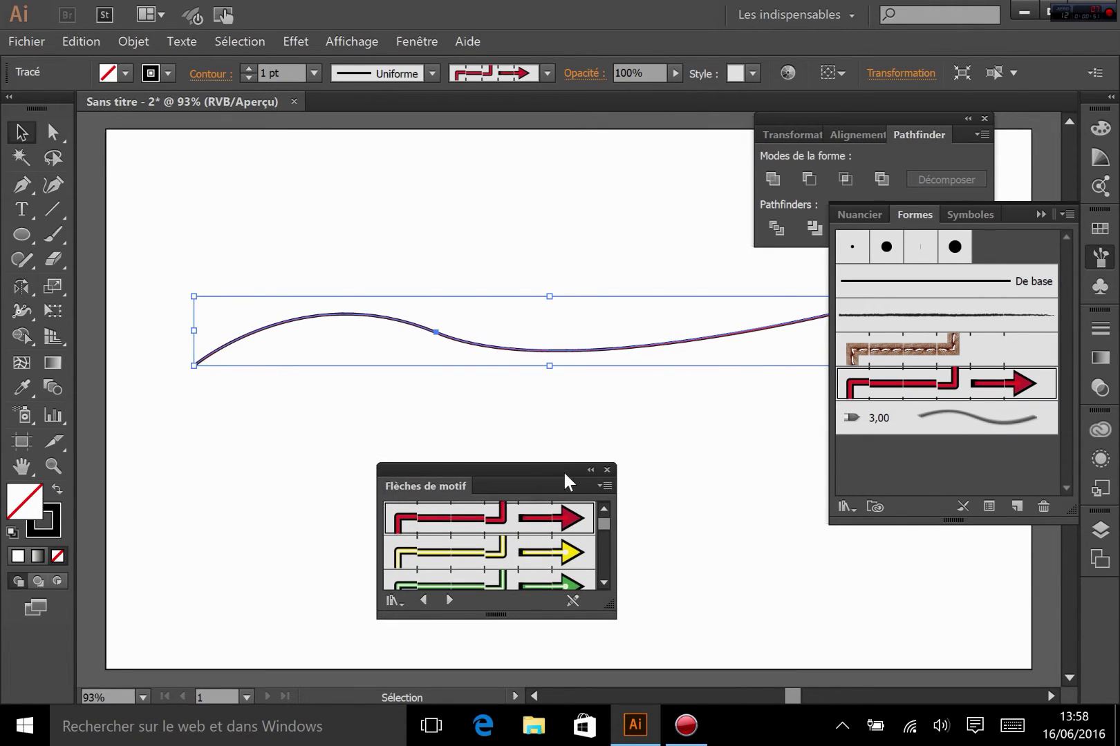
pyautogui.click(246, 68)
pyautogui.click(247, 68)
pyautogui.click(246, 68)
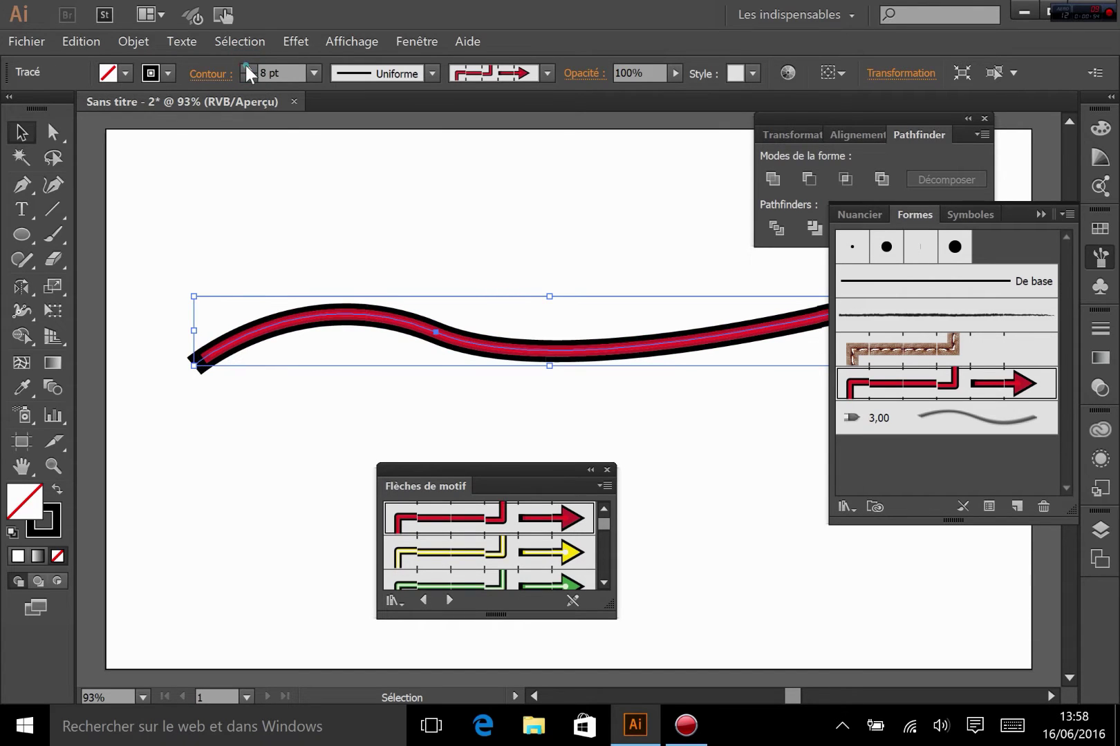
pyautogui.click(246, 68)
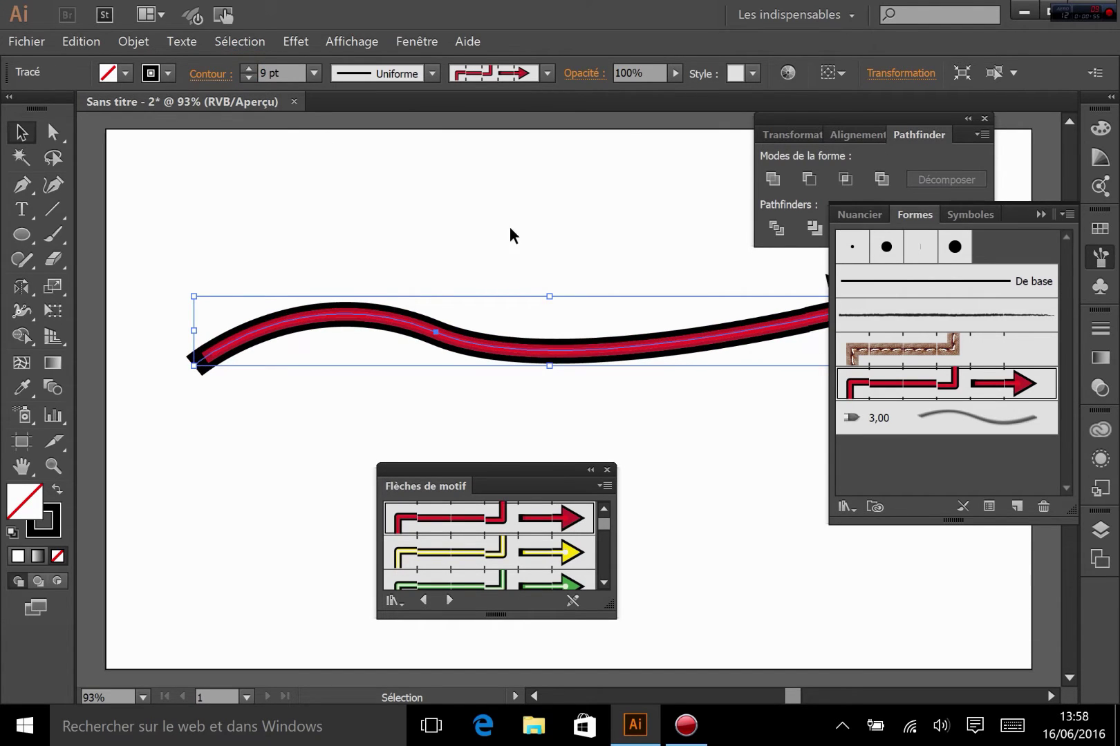
pyautogui.rightClick(1092, 259)
pyautogui.click(1092, 260)
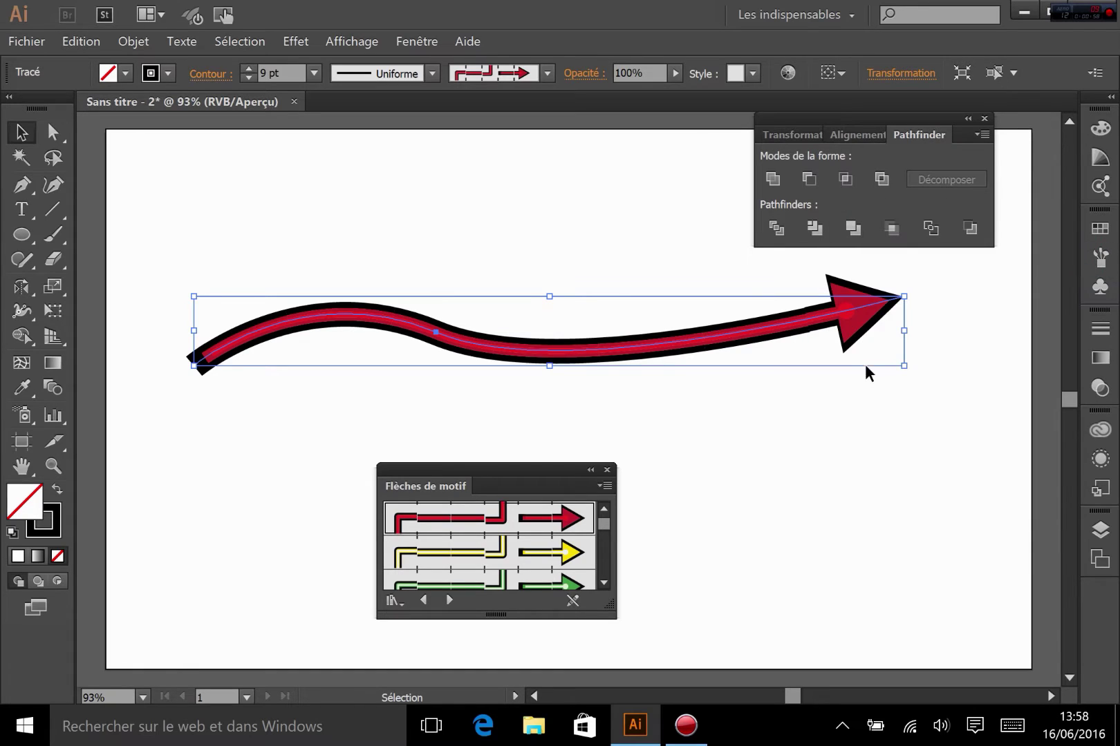
# Step: Look through the other arrow brushes in the Flèches de motif library and close it
pyautogui.click(600, 582)
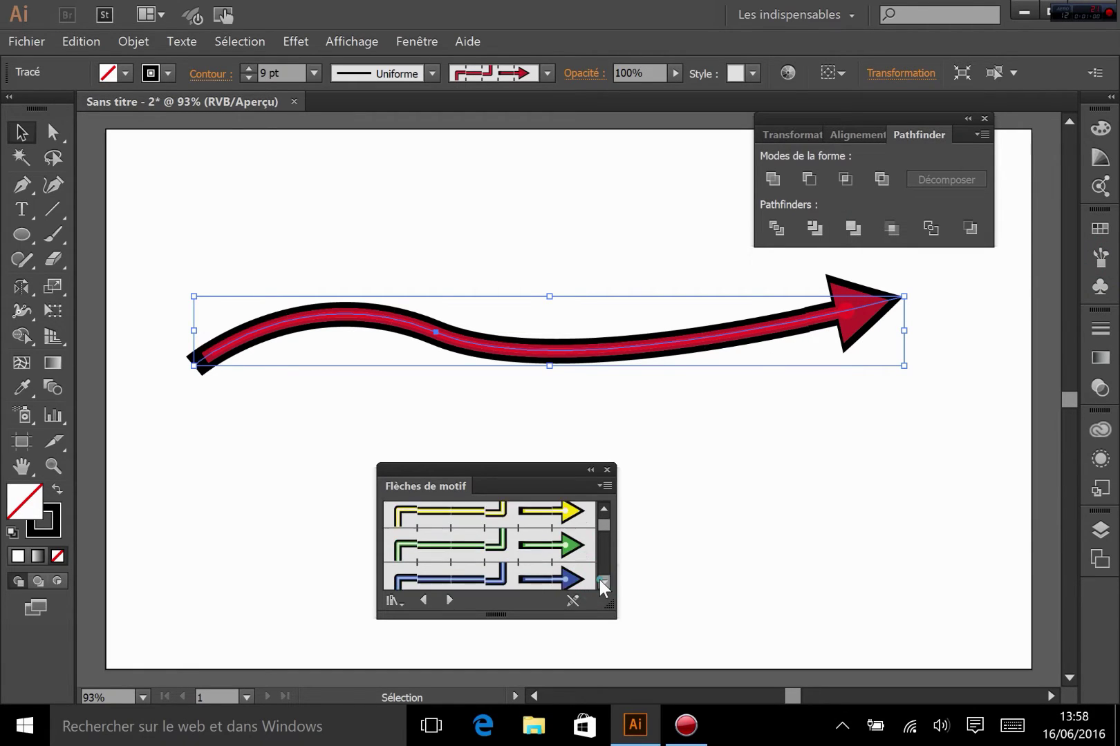
pyautogui.click(600, 582)
pyautogui.click(600, 582)
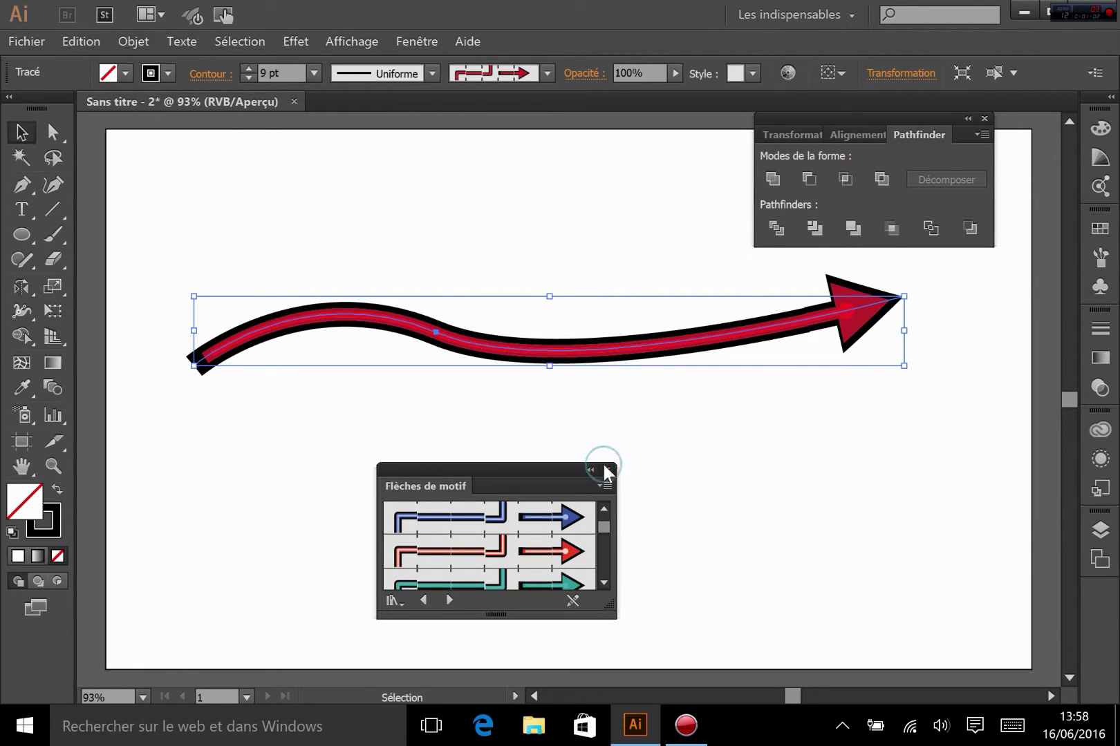
pyautogui.click(606, 473)
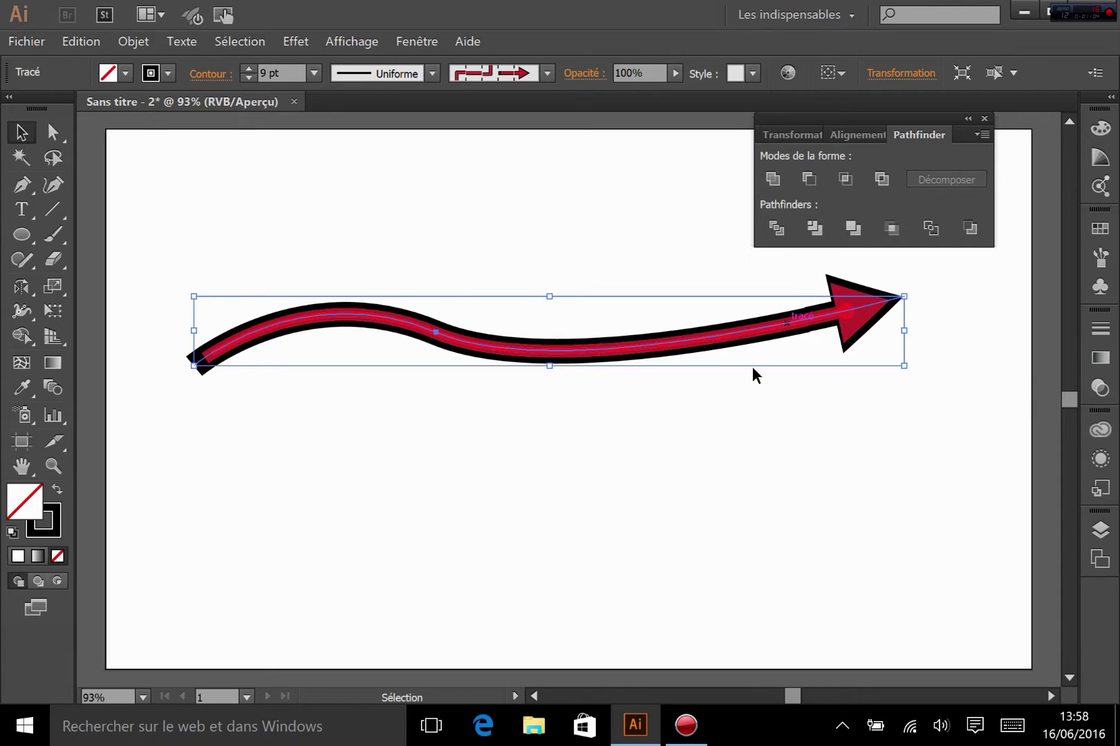
# Step: Delete the arrow path and draw a wide, flat rectangle in the upper middle of the artboard, with the brushes list displayed
pyautogui.click(1099, 257)
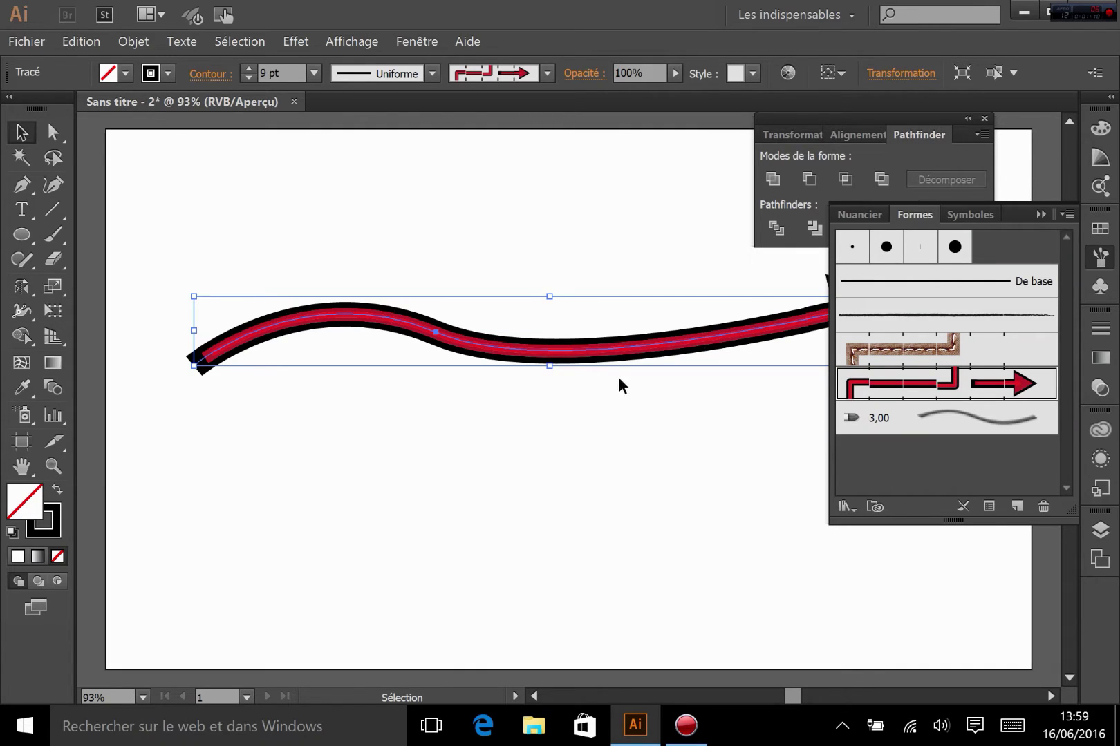
pyautogui.press('Delete')
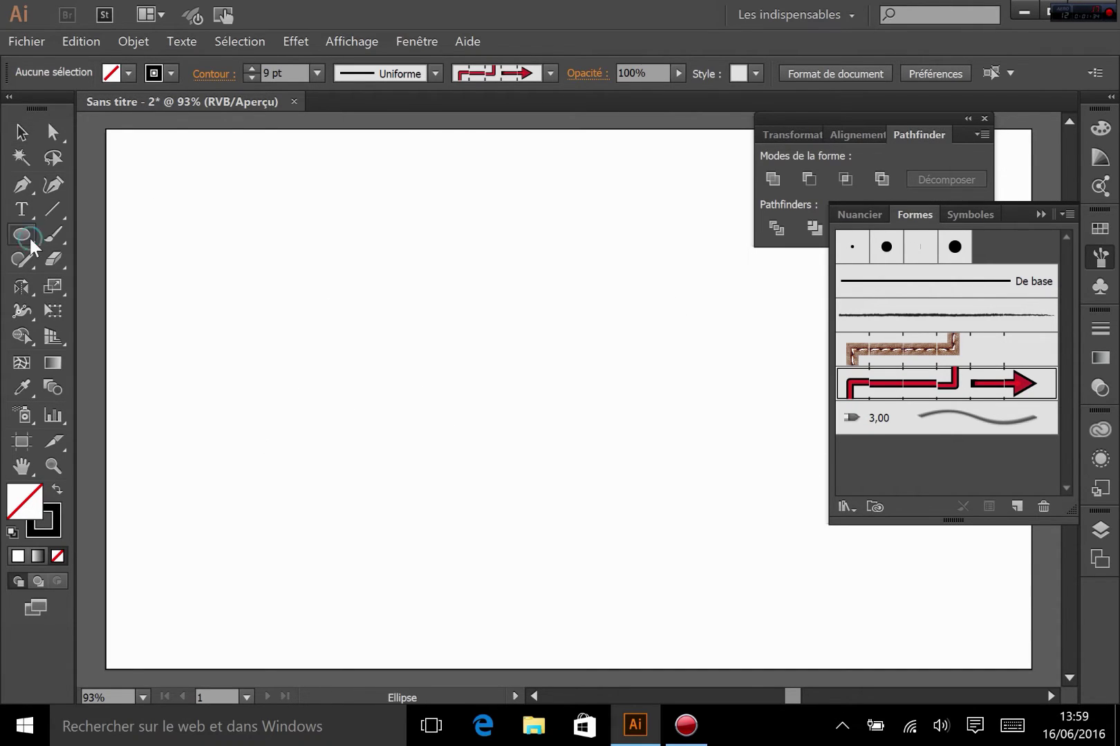
pyautogui.moveTo(29, 235); pyautogui.dragTo(98, 233)
pyautogui.moveTo(316, 268)
pyautogui.mouseDown()
pyautogui.moveTo(374, 352)
pyautogui.moveTo(617, 305)
pyautogui.mouseUp()
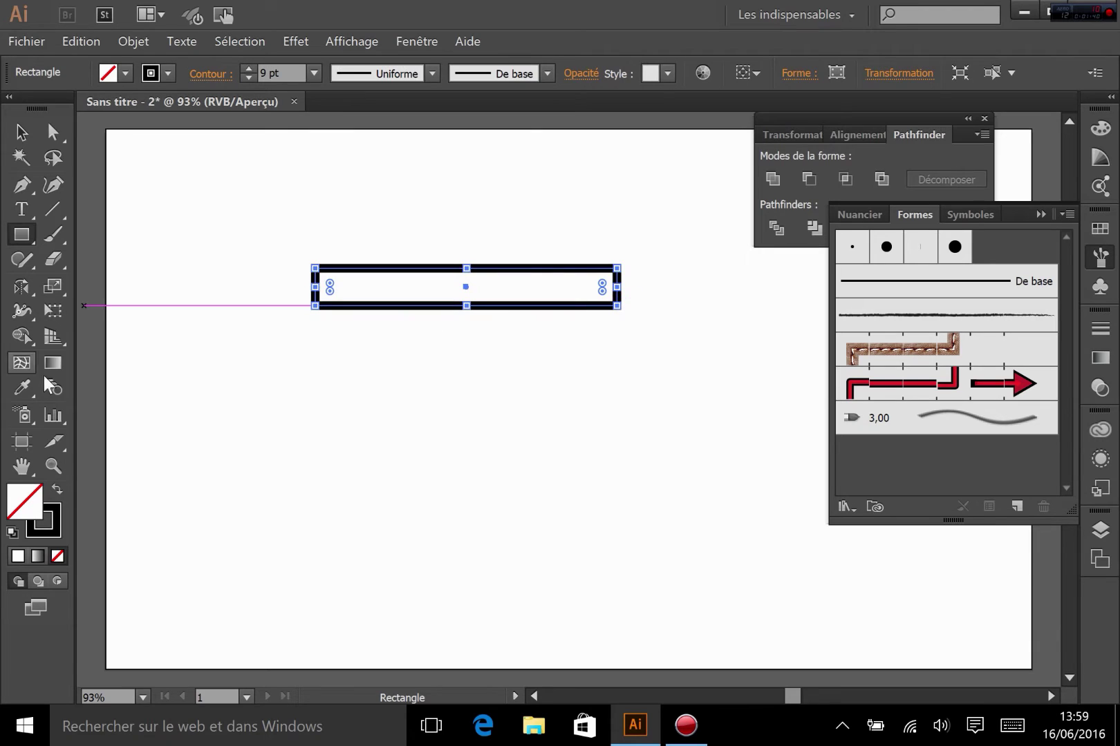
# Step: Give the rectangle no stroke and a light blue fill of R 58, V 162, B 239
pyautogui.click(56, 491)
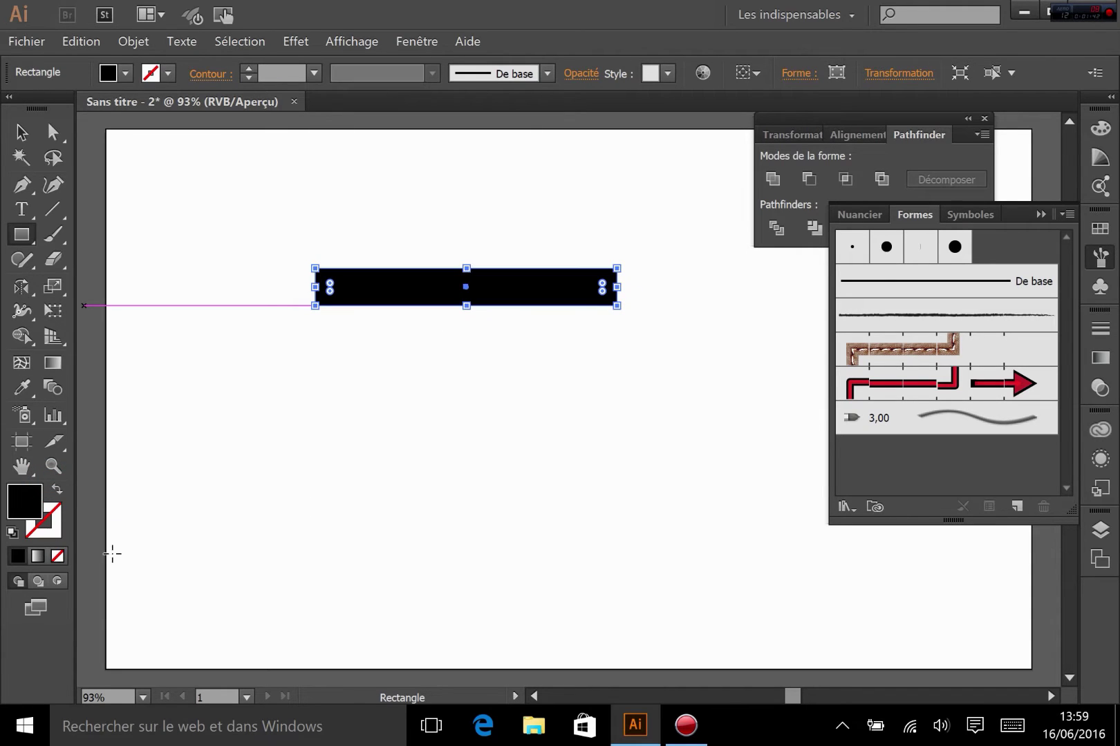
pyautogui.doubleClick(26, 513)
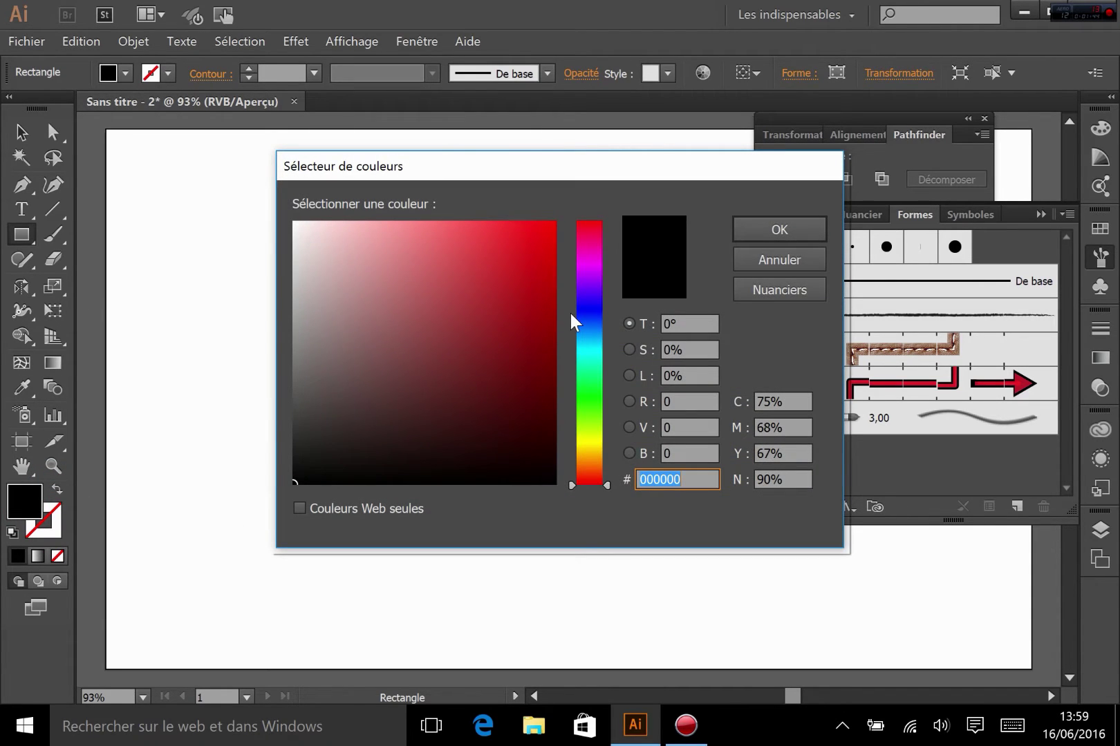
pyautogui.click(573, 333)
pyautogui.click(494, 236)
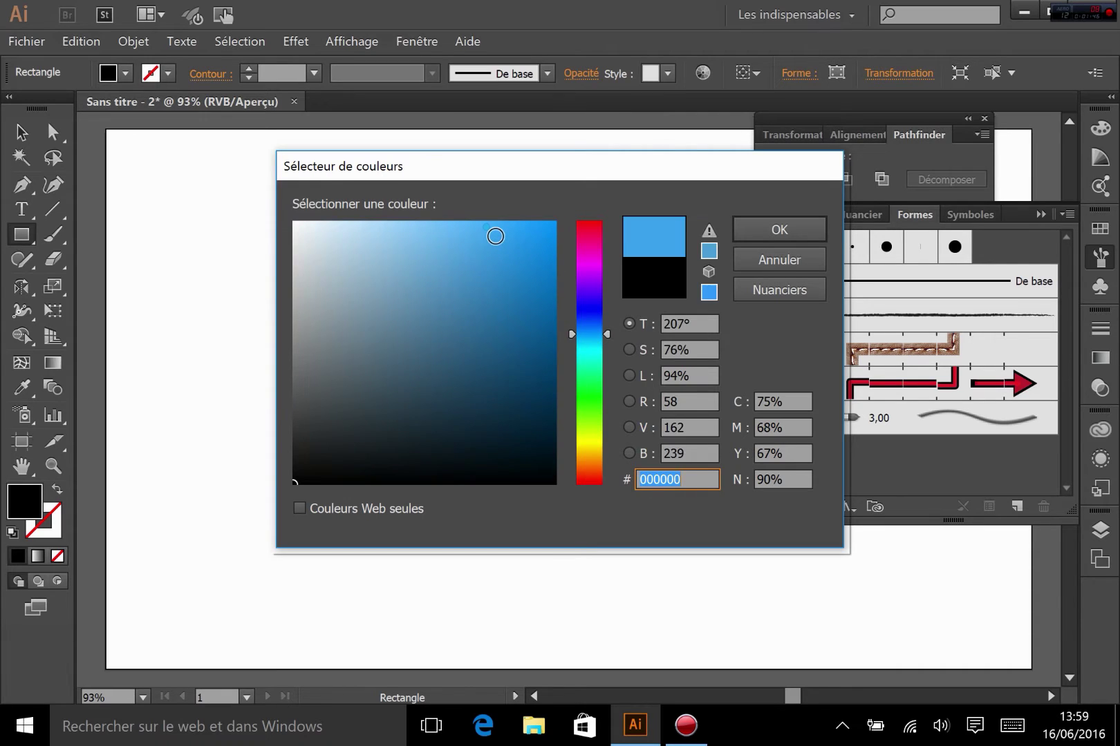
pyautogui.click(812, 220)
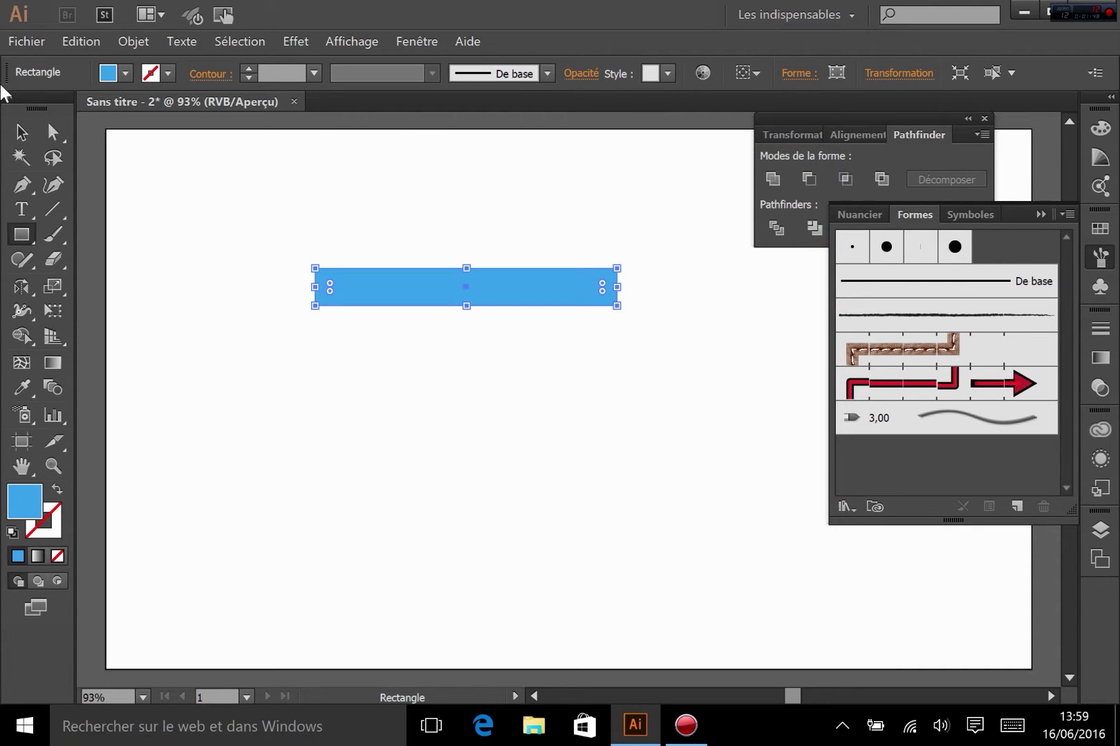
# Step: Draw a narrow upright rectangle the same height as the blue bar, slightly overlapping the bar's left end
pyautogui.click(22, 132)
pyautogui.click(307, 332)
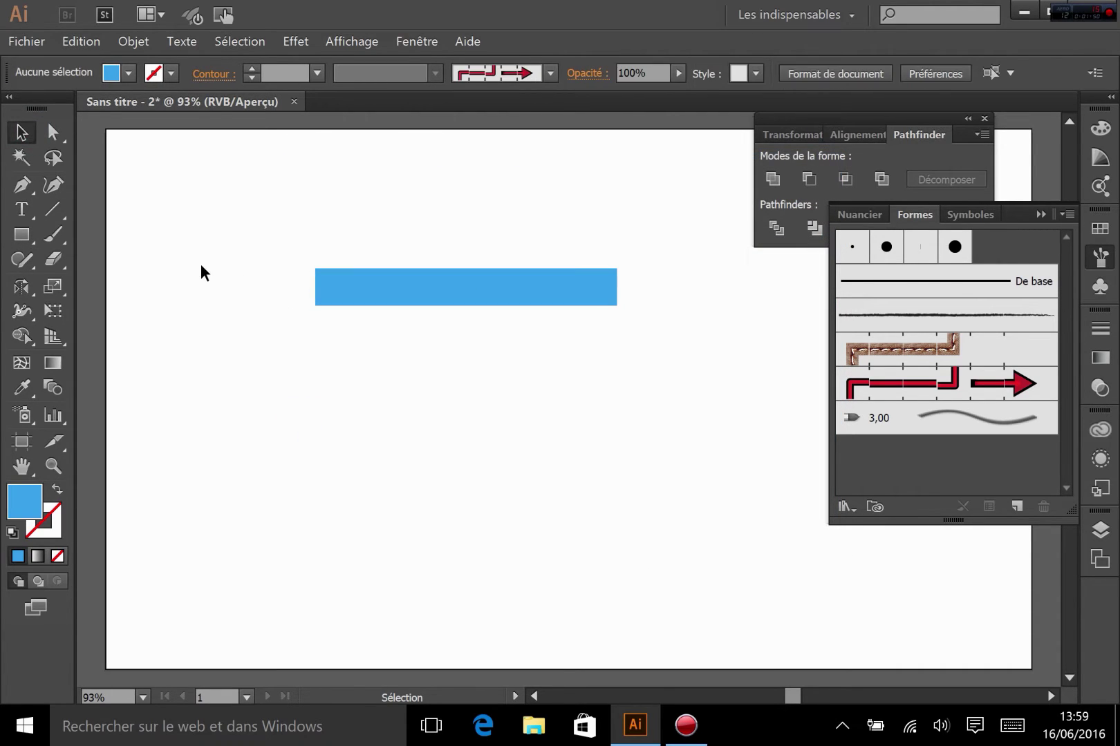
pyautogui.press('z')
pyautogui.moveTo(191, 253); pyautogui.dragTo(390, 335)
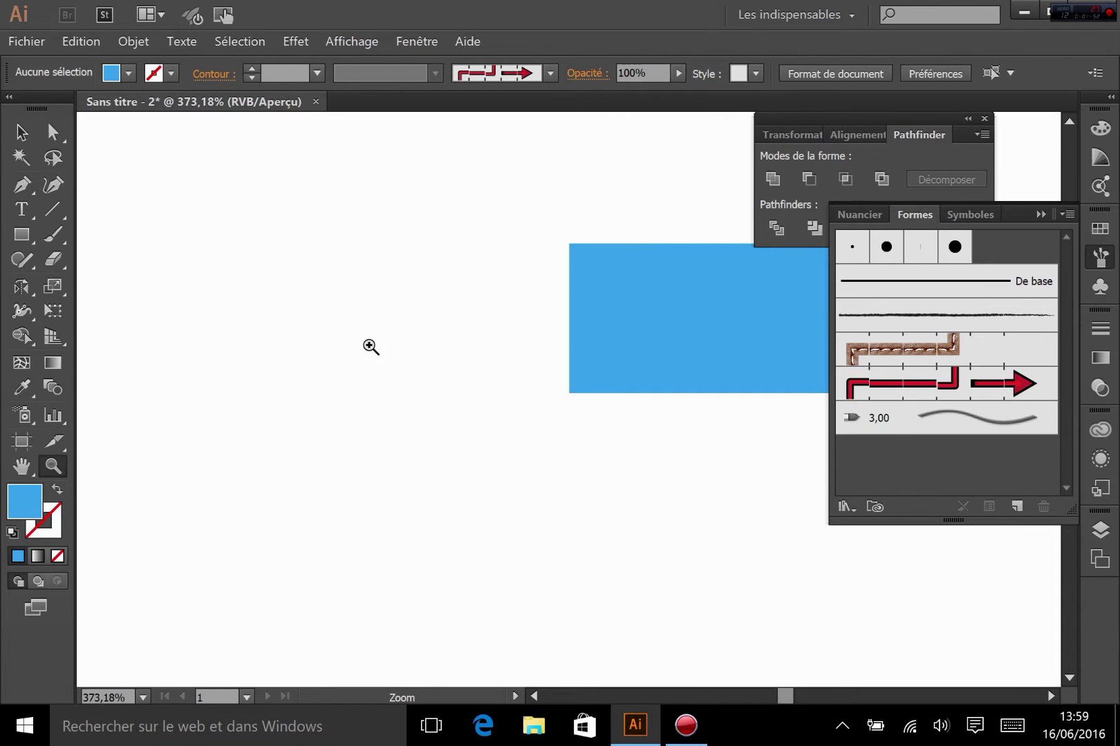
pyautogui.click(23, 232)
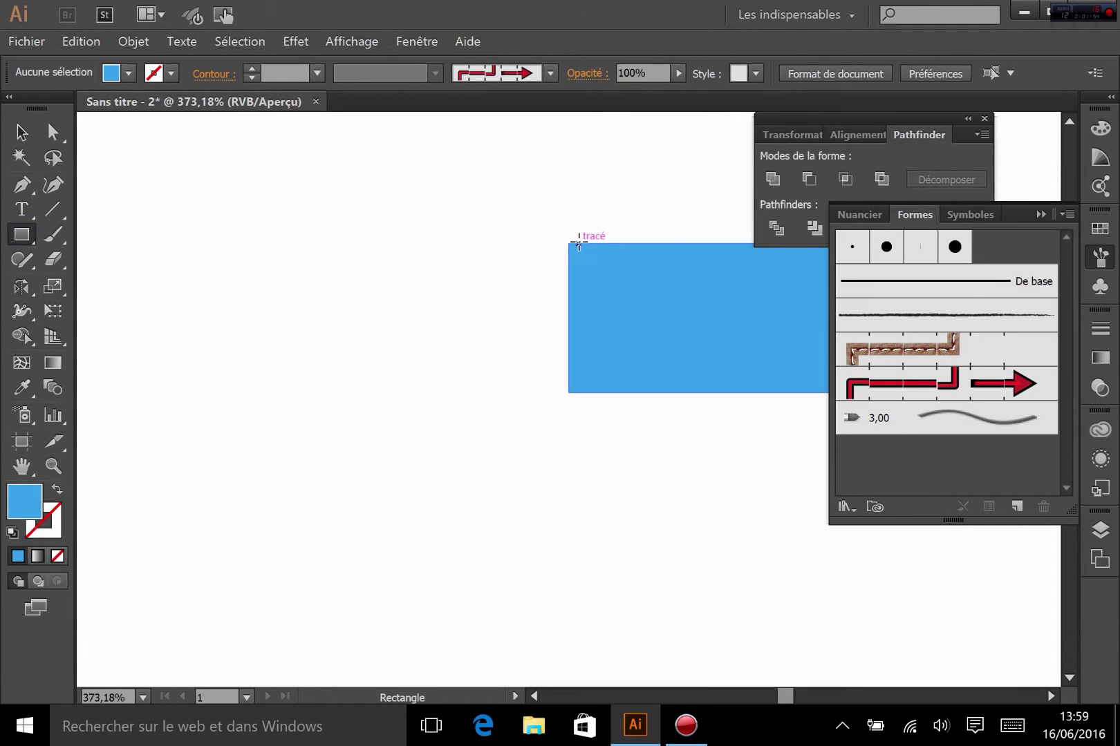
pyautogui.moveTo(579, 244)
pyautogui.mouseDown()
pyautogui.moveTo(517, 410)
pyautogui.moveTo(512, 387)
pyautogui.moveTo(502, 393)
pyautogui.mouseUp()
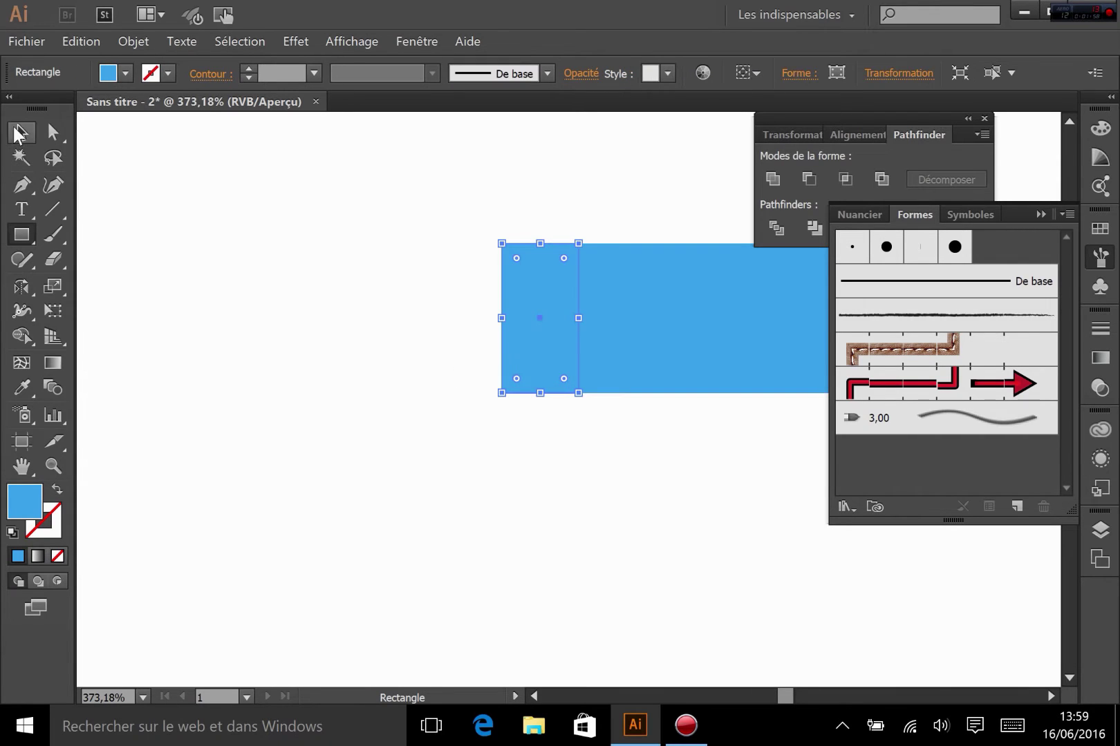
# Step: Move the small rectangle down by half its height and nudge it right so it overlaps the bar's lower-left corner
pyautogui.click(18, 134)
pyautogui.moveTo(528, 352); pyautogui.dragTo(533, 425)
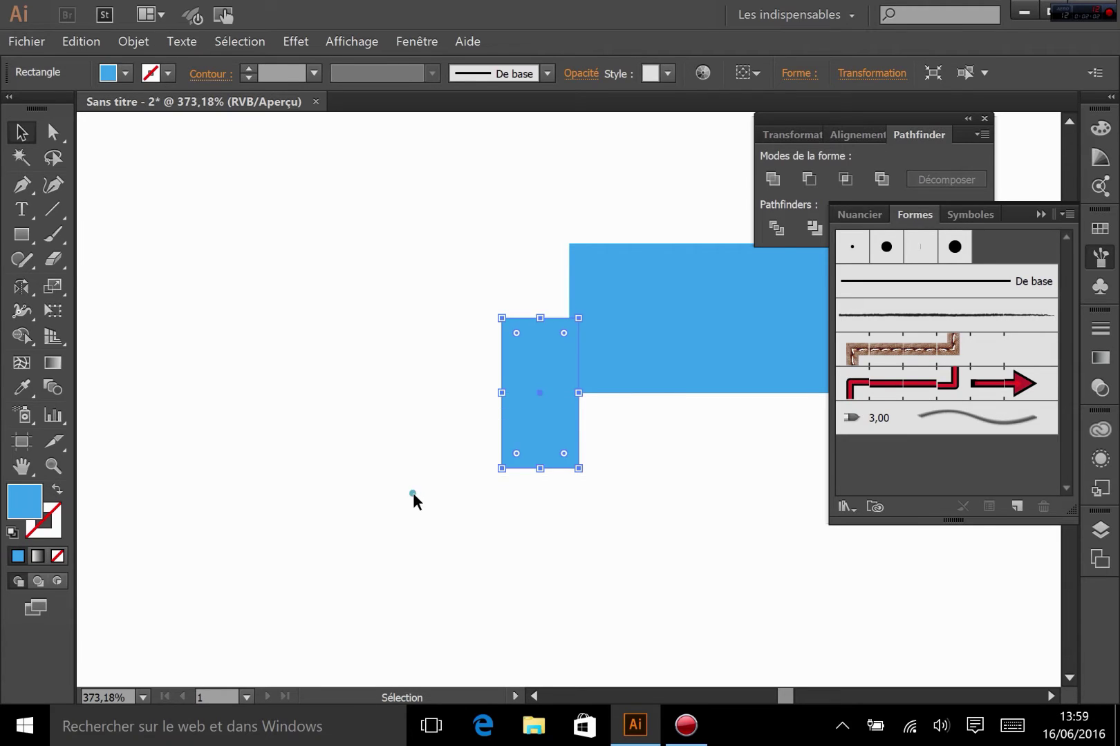
pyautogui.click(413, 493)
pyautogui.click(527, 467)
pyautogui.press('Right')
pyautogui.press('Right')
pyautogui.press('Right')
pyautogui.press('Right')
pyautogui.press('Right')
pyautogui.press('Right')
pyautogui.press('Right')
pyautogui.press('Right')
pyautogui.press('Right')
pyautogui.press('Right')
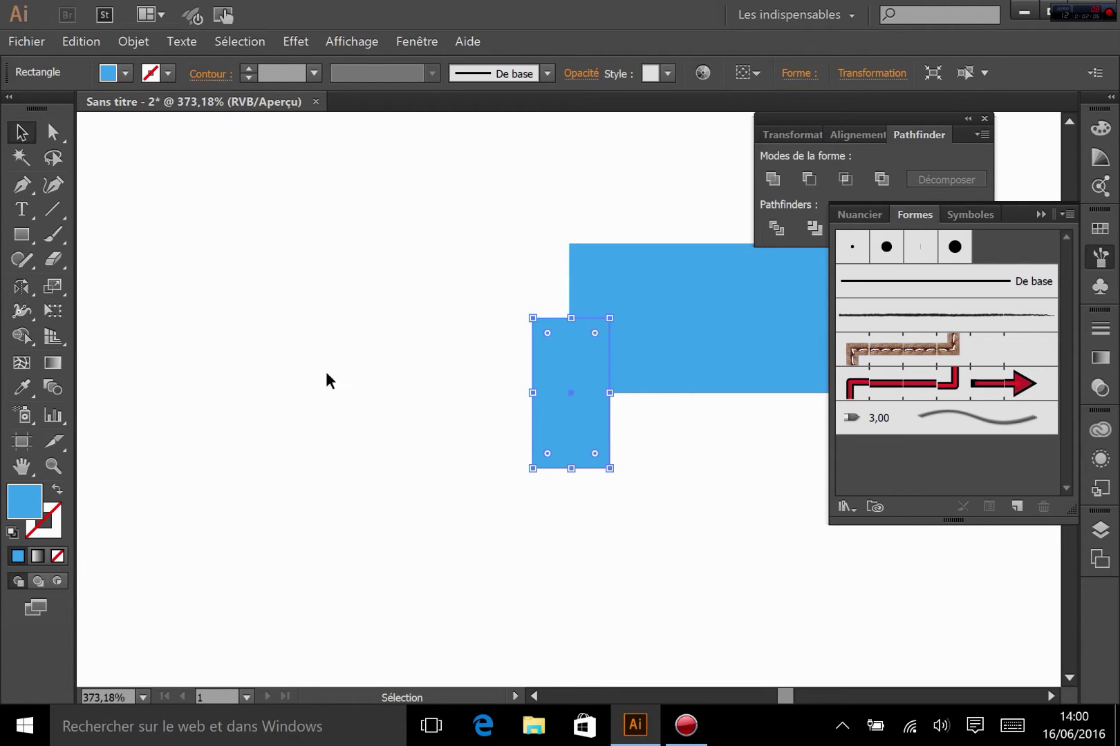
pyautogui.moveTo(595, 418)
pyautogui.mouseDown()
pyautogui.moveTo(577, 412)
pyautogui.moveTo(596, 413)
pyautogui.mouseUp()
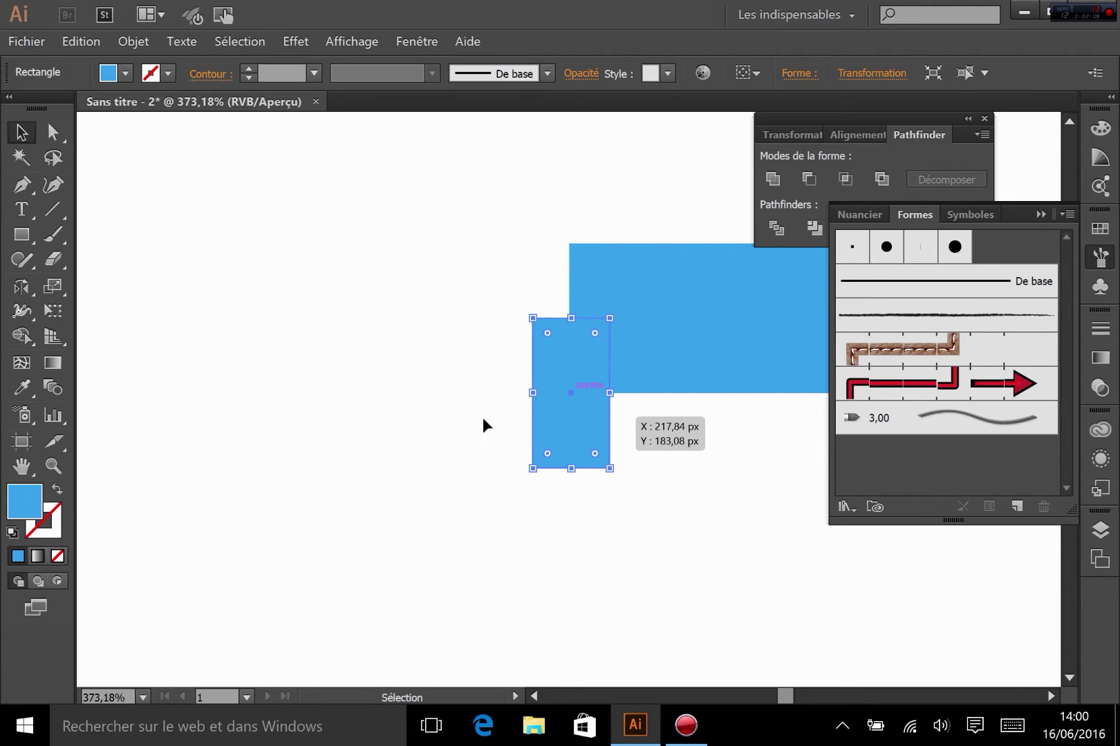
# Step: Add an anchor point midway on the small rectangle's left edge and shift its two left corners outward to form a swallowtail notch
pyautogui.moveTo(29, 177); pyautogui.dragTo(117, 208)
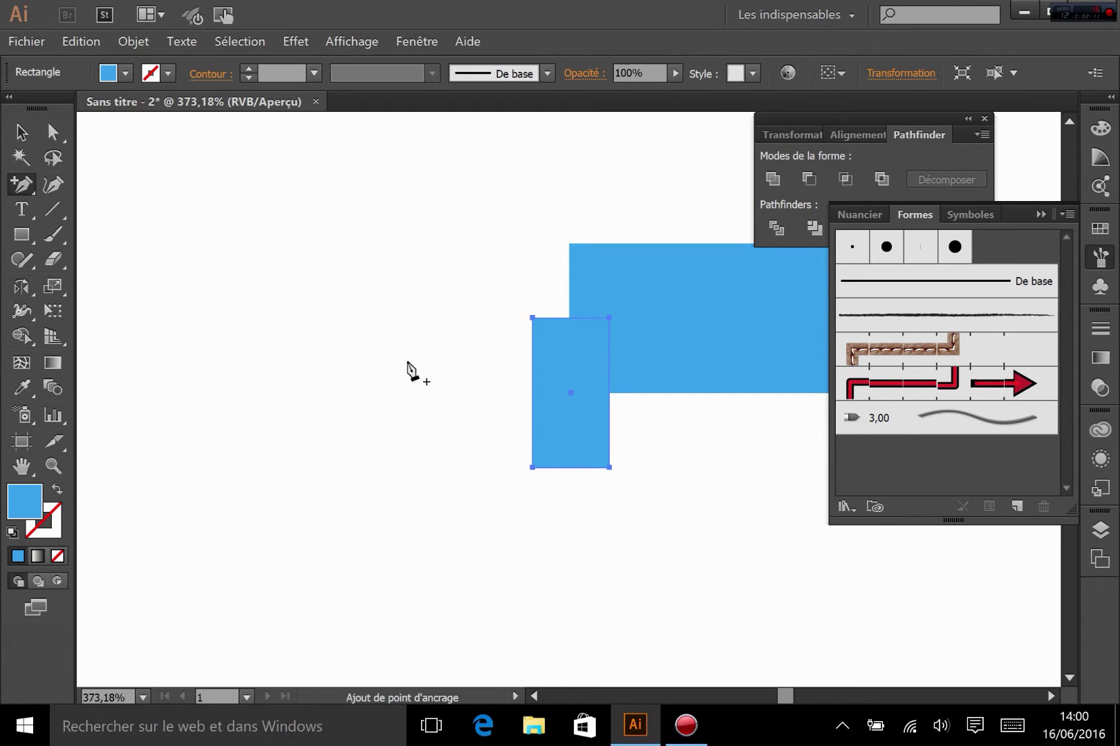
pyautogui.click(532, 393)
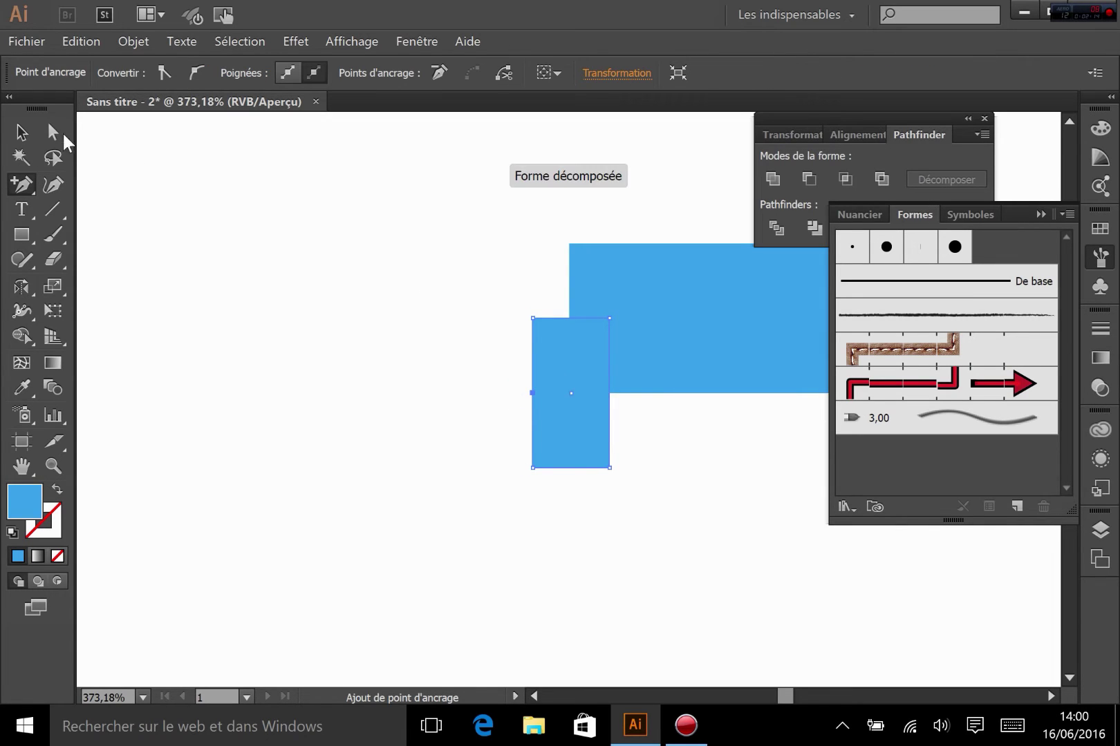
pyautogui.click(53, 132)
pyautogui.moveTo(475, 277); pyautogui.dragTo(543, 333)
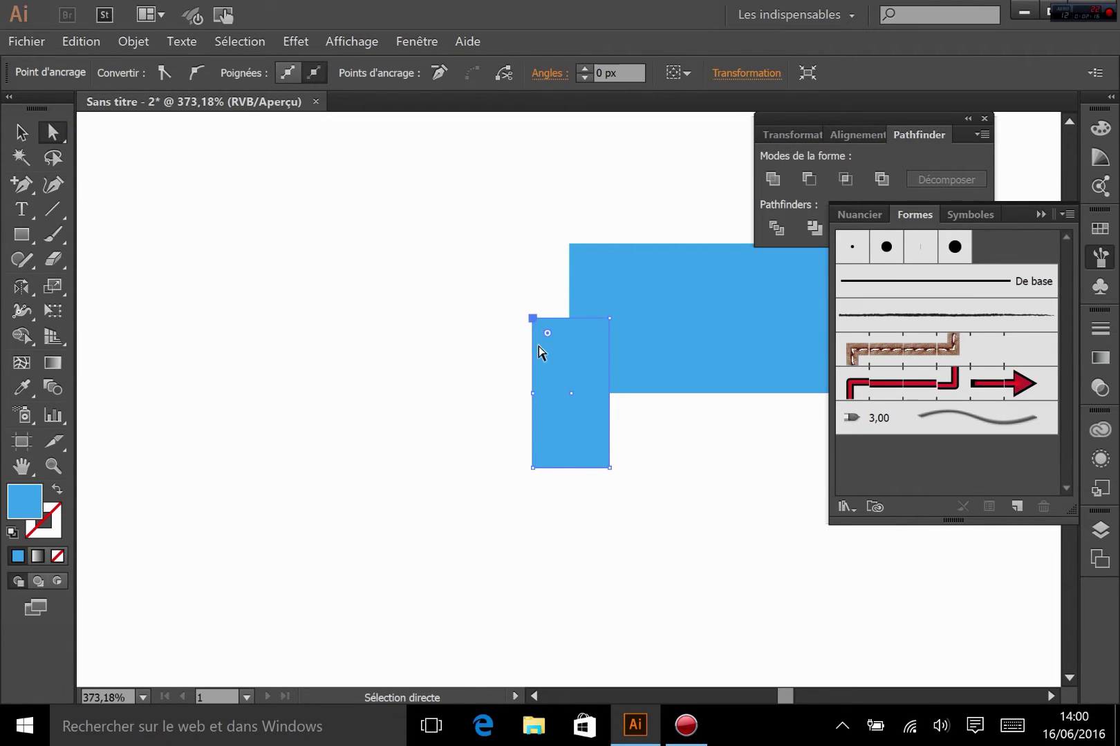
pyautogui.keyDown('shift'); pyautogui.click(531, 469); pyautogui.keyUp('shift')
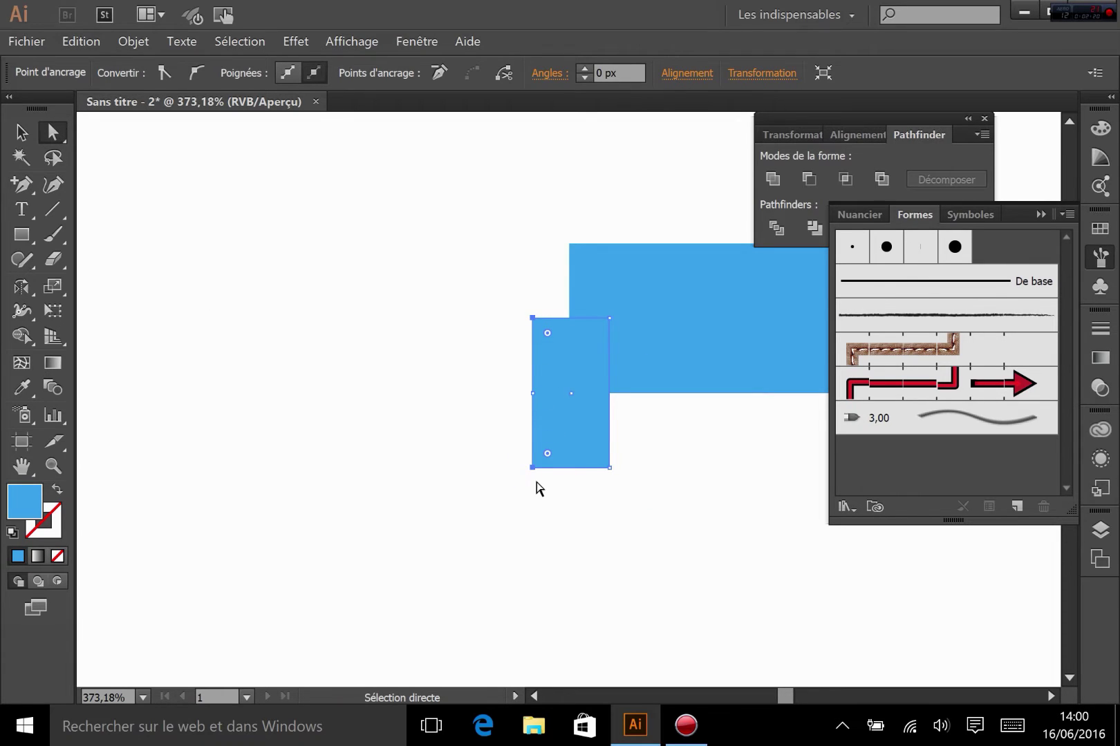
pyautogui.press('Left')
pyautogui.press('Left')
pyautogui.press('Left')
pyautogui.press('Left')
pyautogui.press('Left')
pyautogui.press('Left')
pyautogui.press('Left')
pyautogui.press('Left')
pyautogui.press('Left')
pyautogui.press('Left')
pyautogui.press('Left')
pyautogui.press('Left')
pyautogui.press('Left')
pyautogui.press('Left')
pyautogui.press('Left')
pyautogui.press('Left')
pyautogui.press('Left')
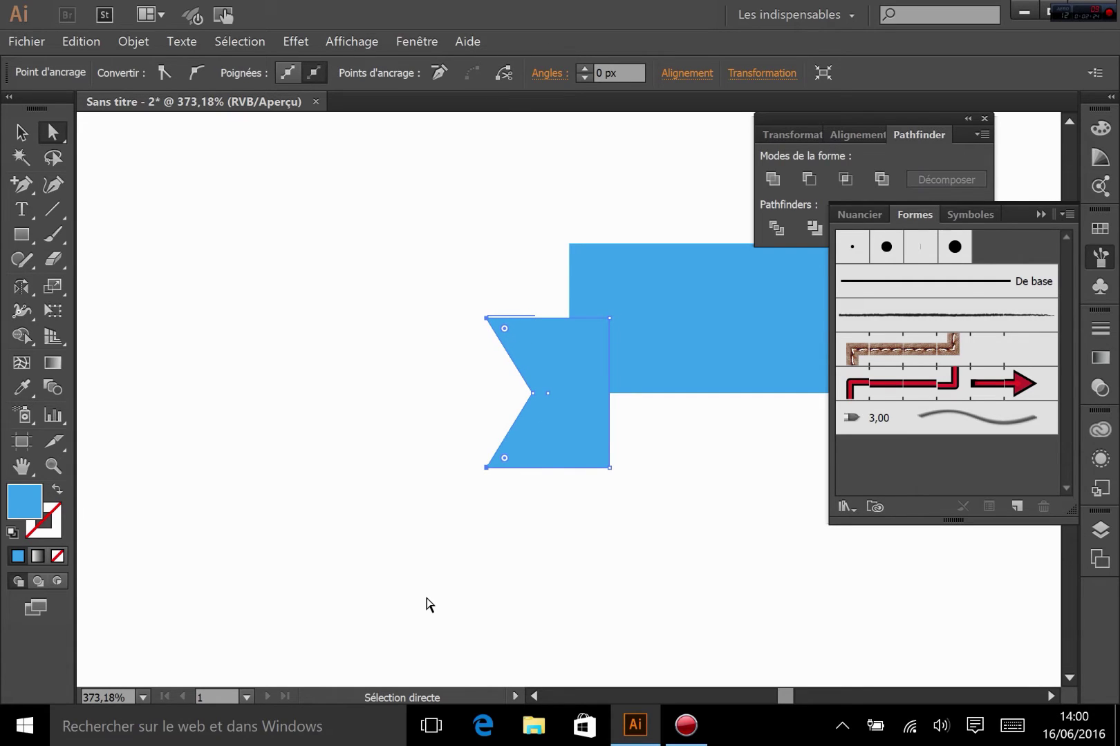
pyautogui.press('Left')
pyautogui.press('Left')
pyautogui.press('Left')
pyautogui.press('Left')
pyautogui.press('Left')
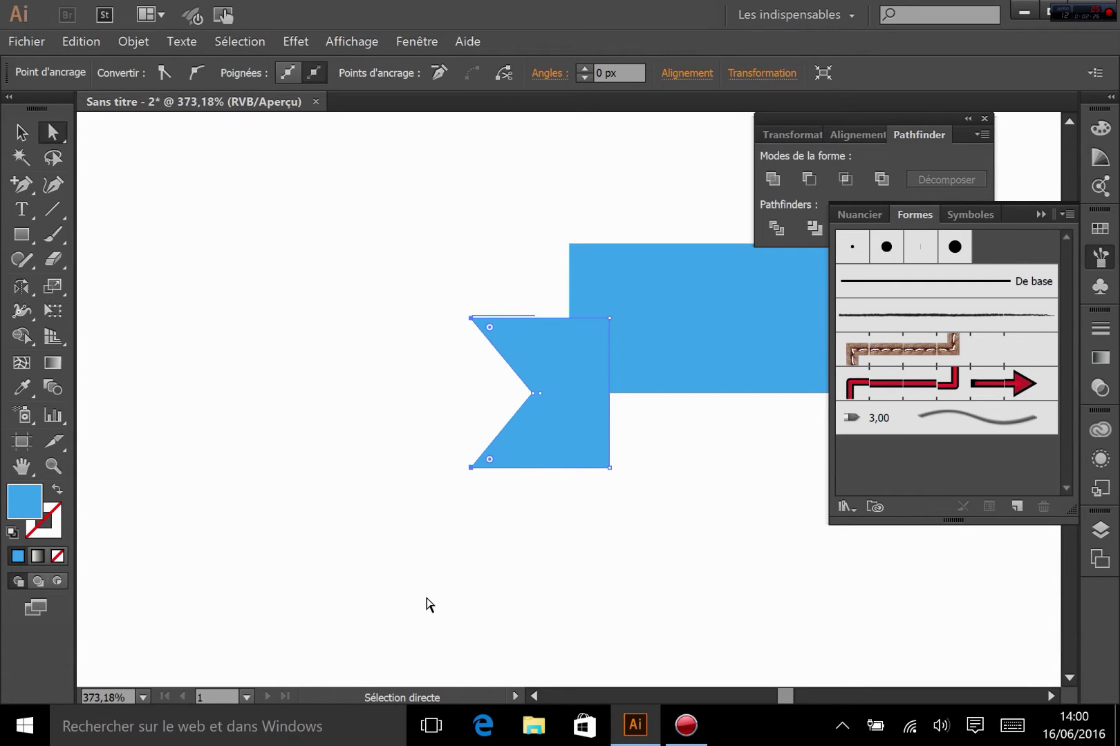
pyautogui.press('Left')
pyautogui.press('Left')
pyautogui.press('Left')
pyautogui.click(721, 572)
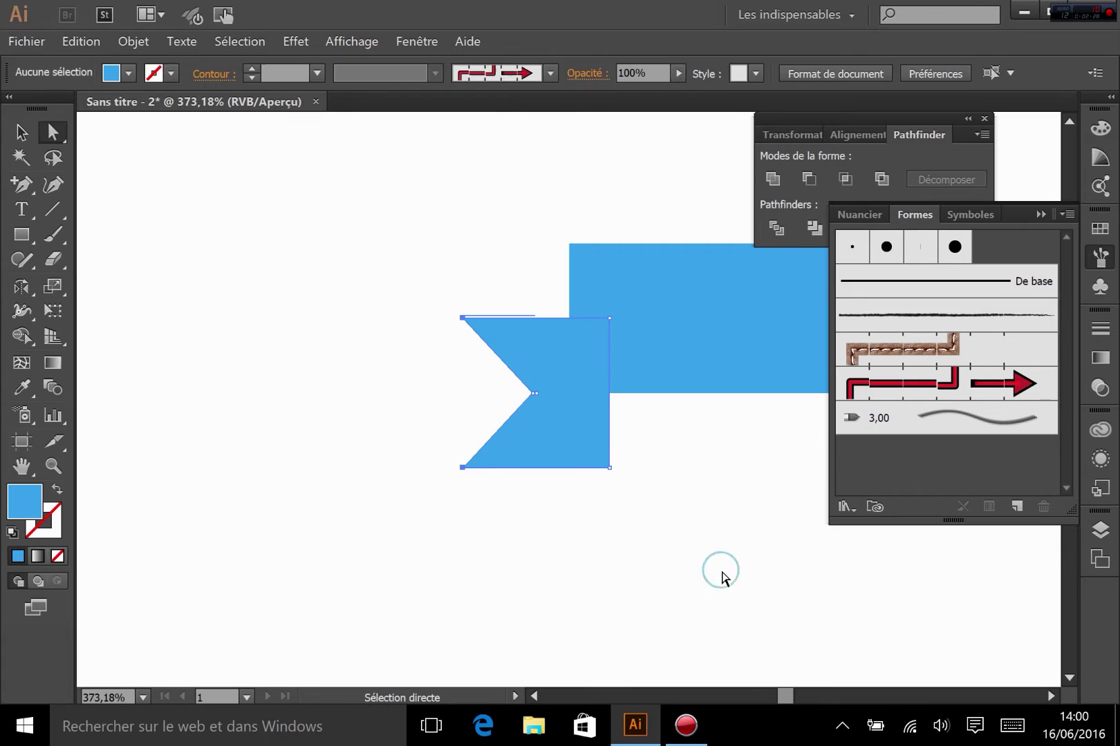
# Step: Draw a closed fold triangle with the Pen tool between the bar's lower-left corner, the tail's lower-right corner and their edge intersection
pyautogui.press('space')
pyautogui.moveTo(741, 556); pyautogui.dragTo(201, 556)
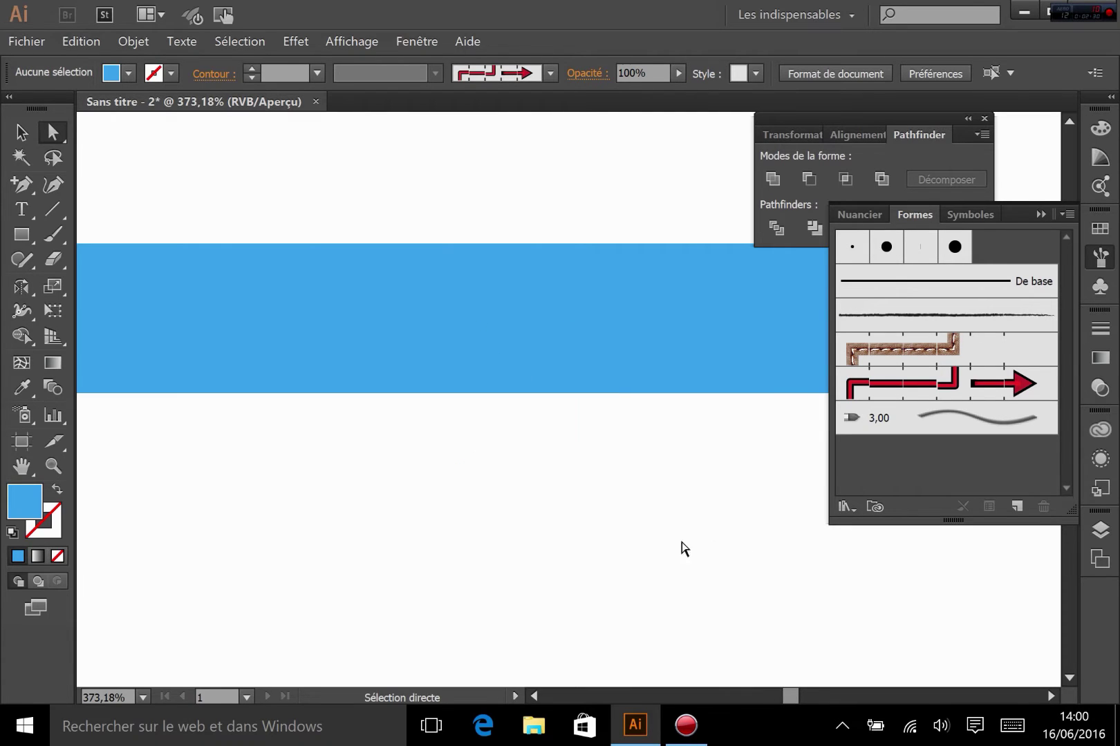
pyautogui.press('space')
pyautogui.moveTo(319, 403); pyautogui.dragTo(723, 442)
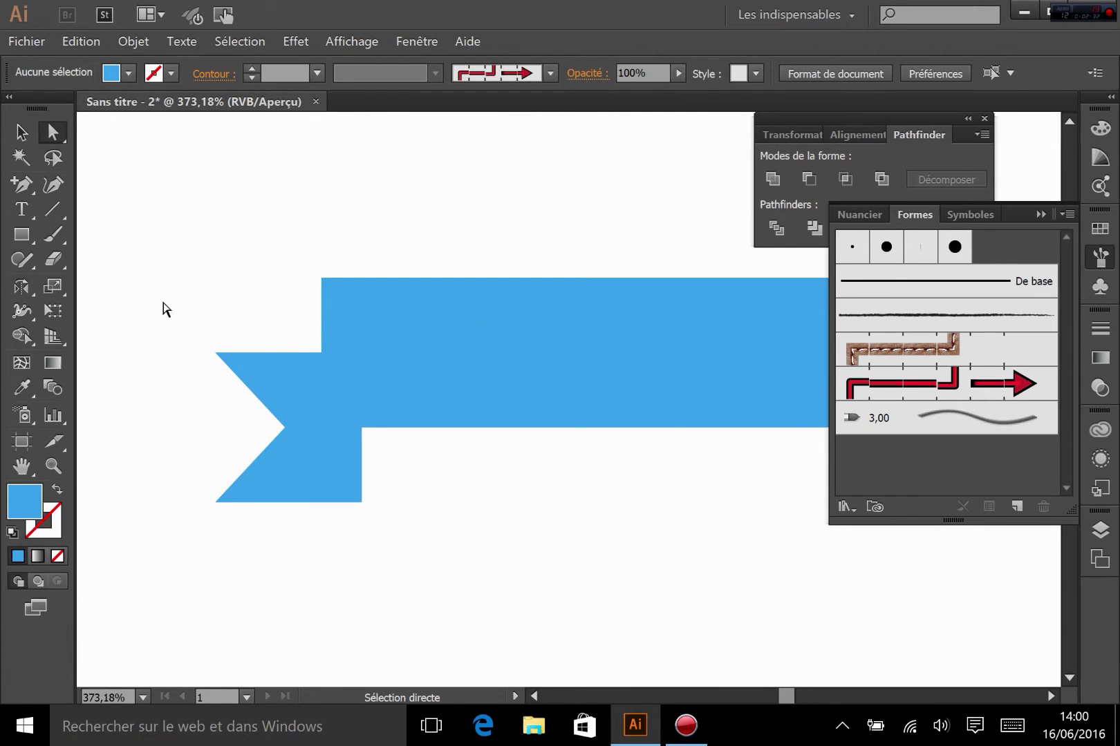
pyautogui.click(18, 132)
pyautogui.click(295, 471)
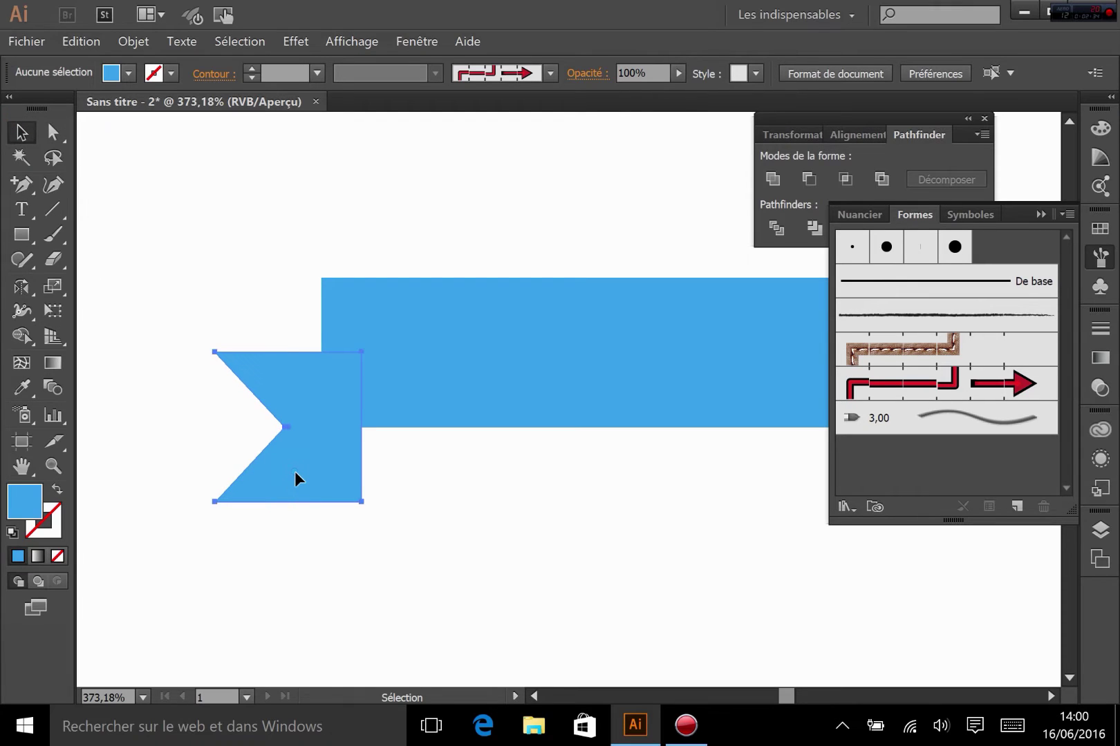
pyautogui.moveTo(21, 185); pyautogui.dragTo(74, 185)
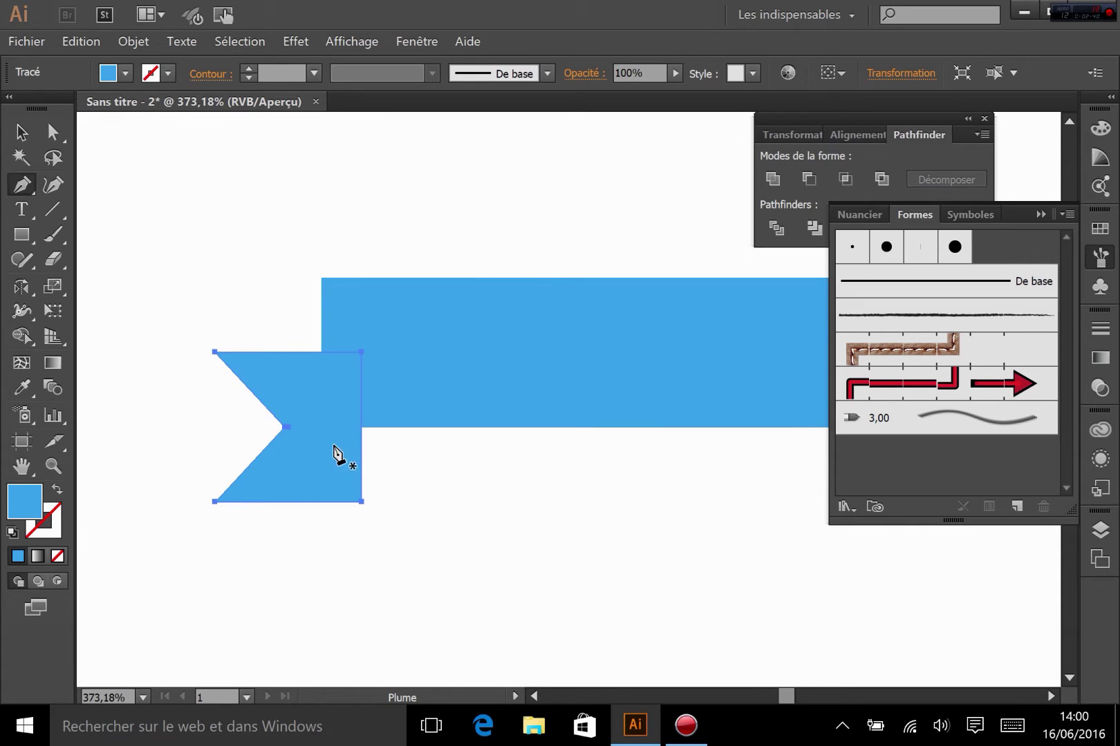
pyautogui.moveTo(321, 427); pyautogui.dragTo(334, 460)
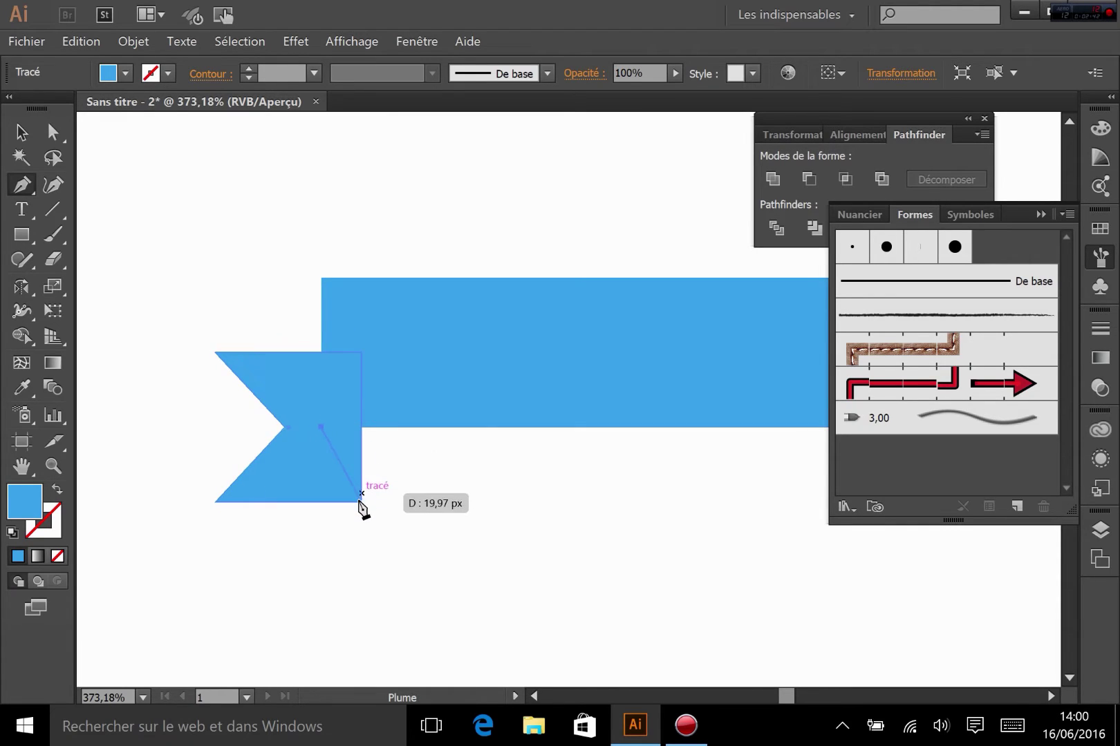
pyautogui.click(361, 502)
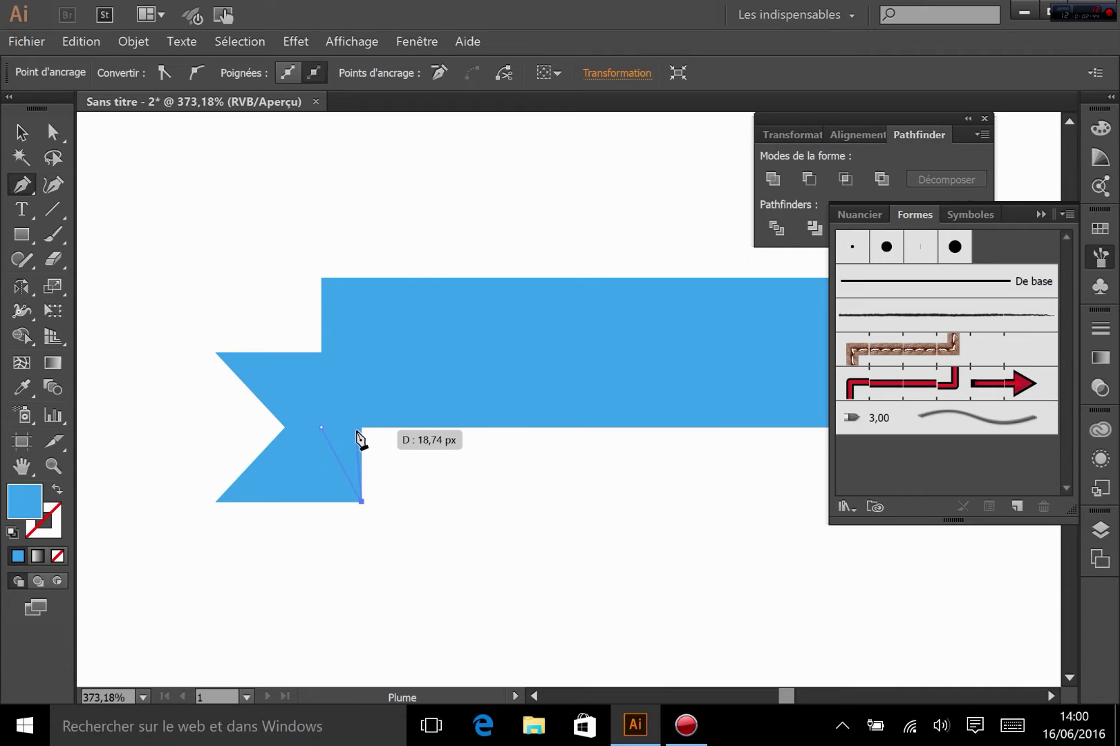
pyautogui.click(362, 428)
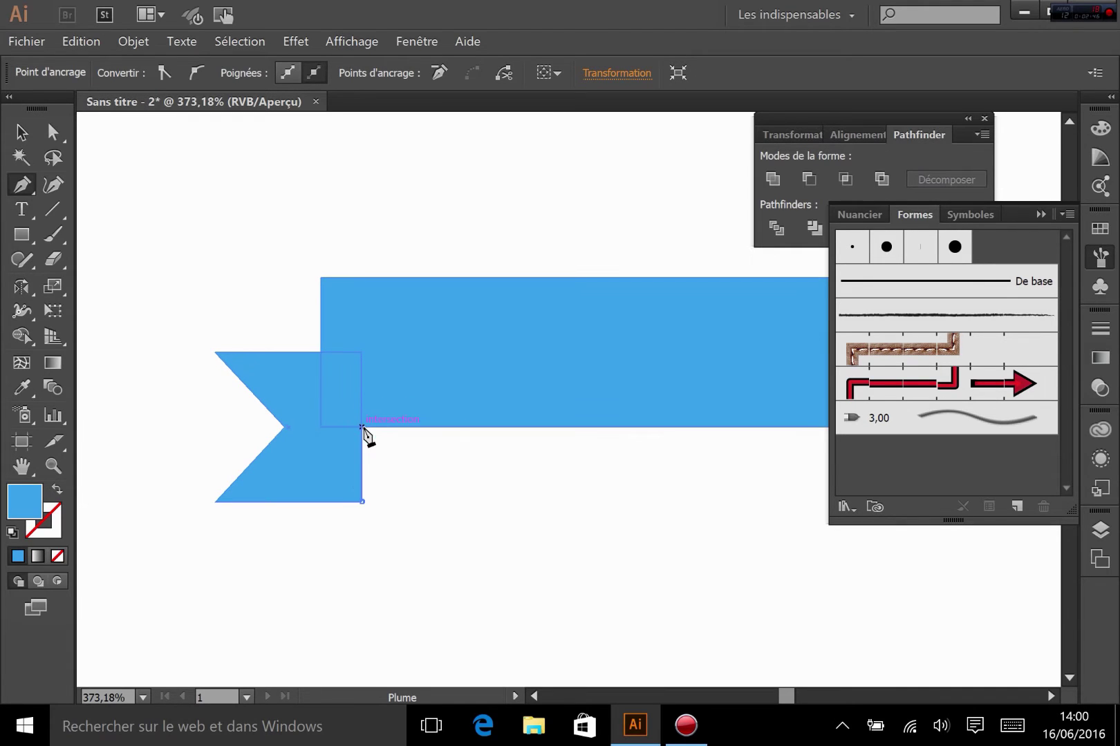
pyautogui.click(321, 427)
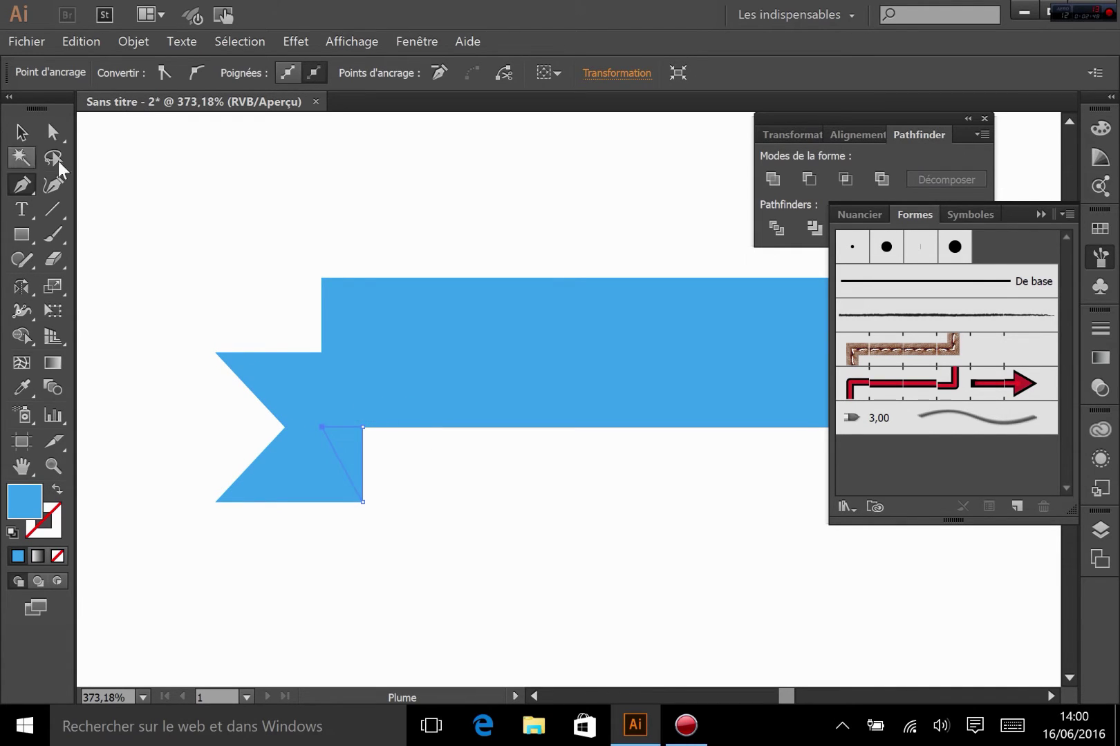
# Step: Fill the fold triangle with a dark blue and deselect it
pyautogui.click(22, 131)
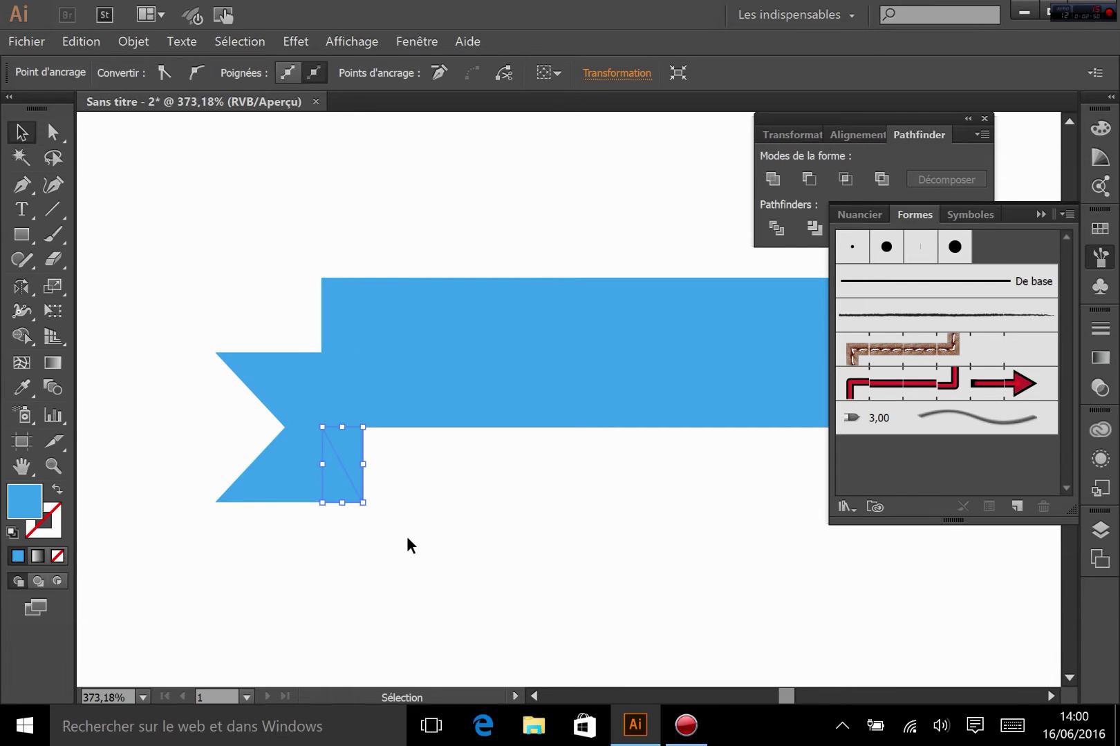
pyautogui.doubleClick(27, 501)
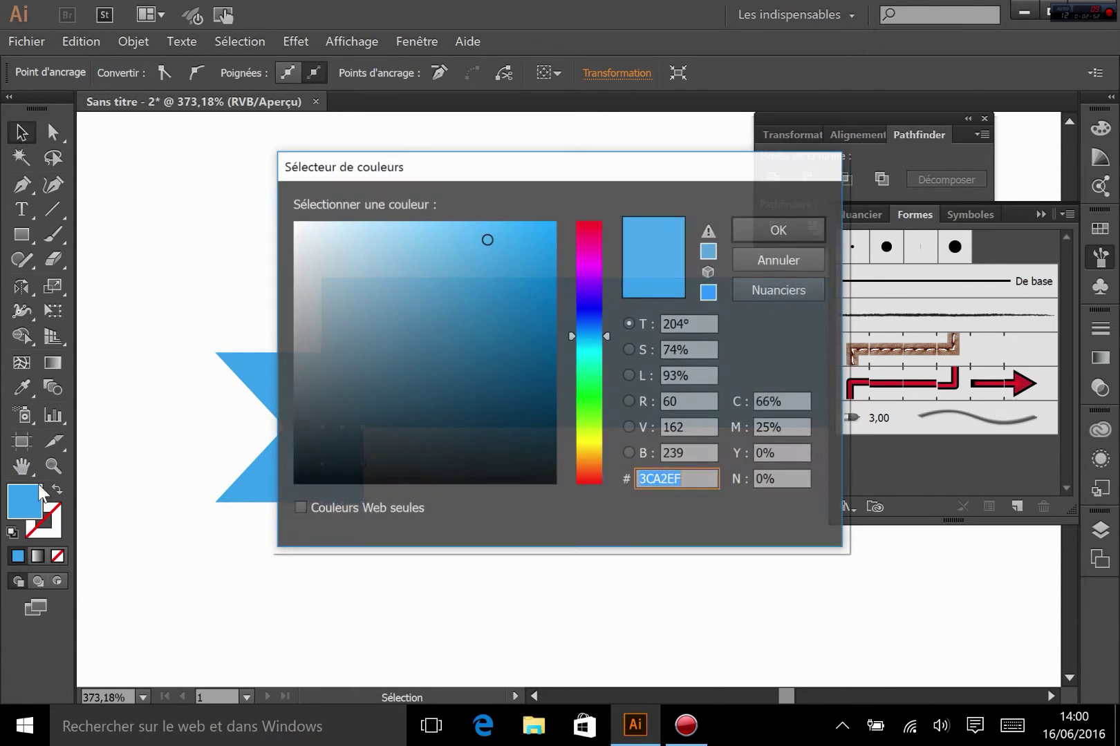
pyautogui.click(513, 372)
pyautogui.click(737, 230)
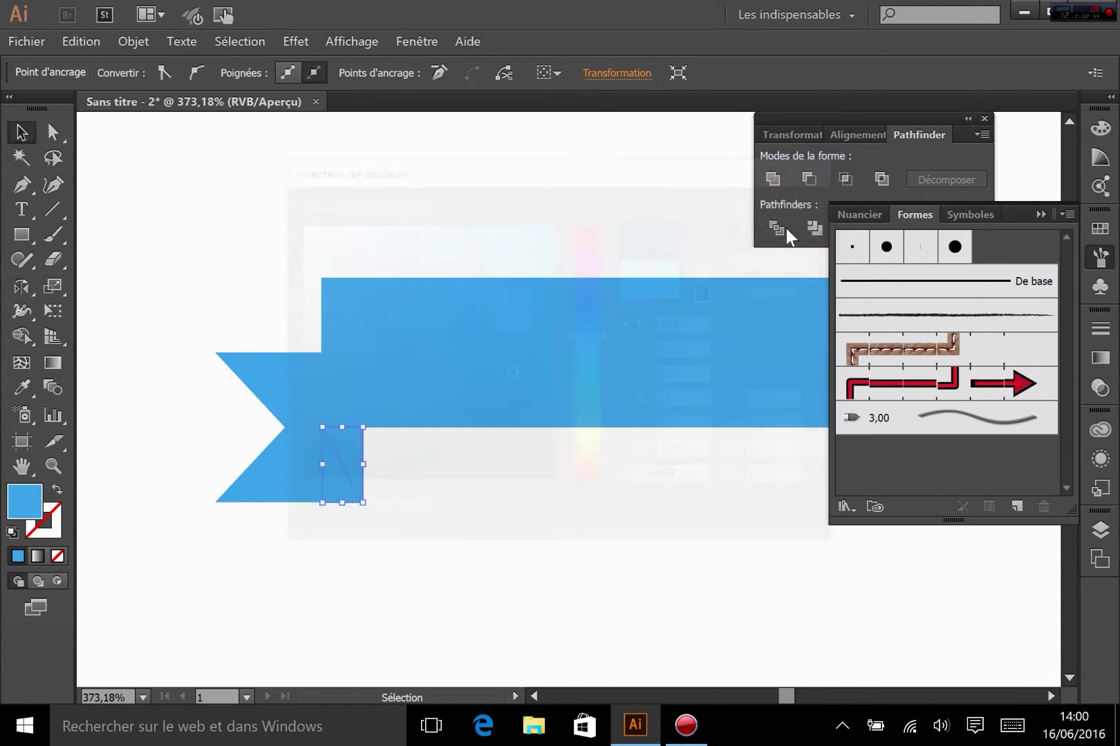
pyautogui.click(674, 506)
# Step: Fill the notched ribbon tail with a medium blue, darker than the bar but lighter than the triangle
pyautogui.click(291, 488)
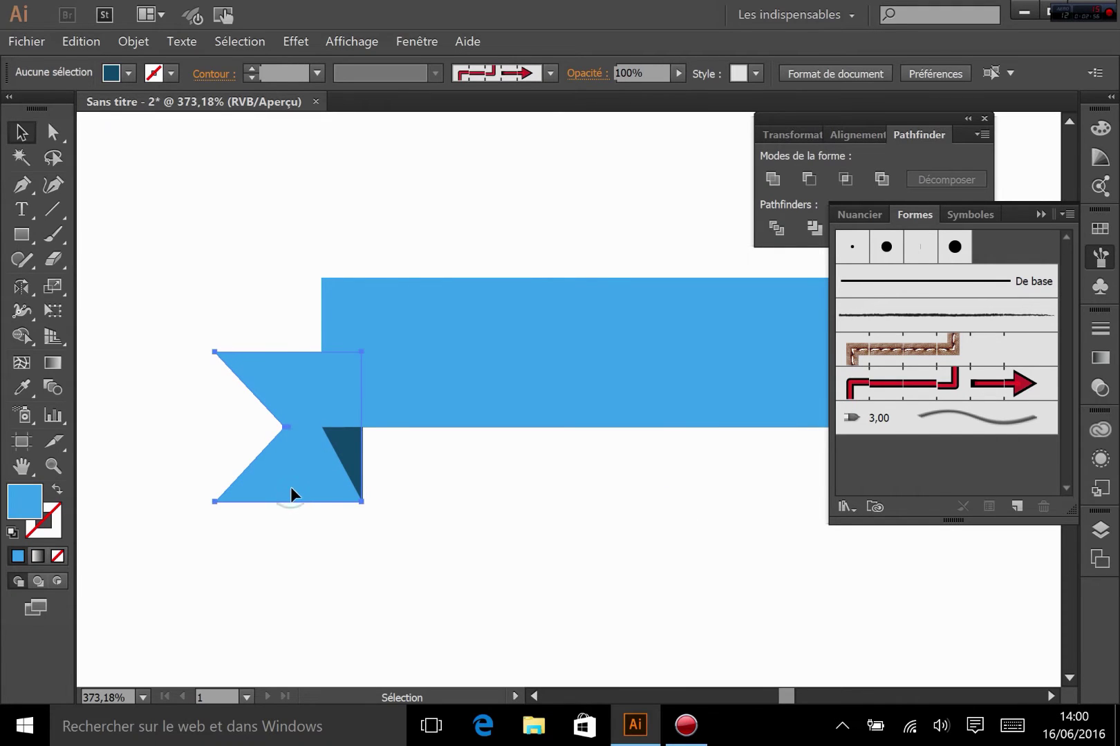
pyautogui.doubleClick(24, 502)
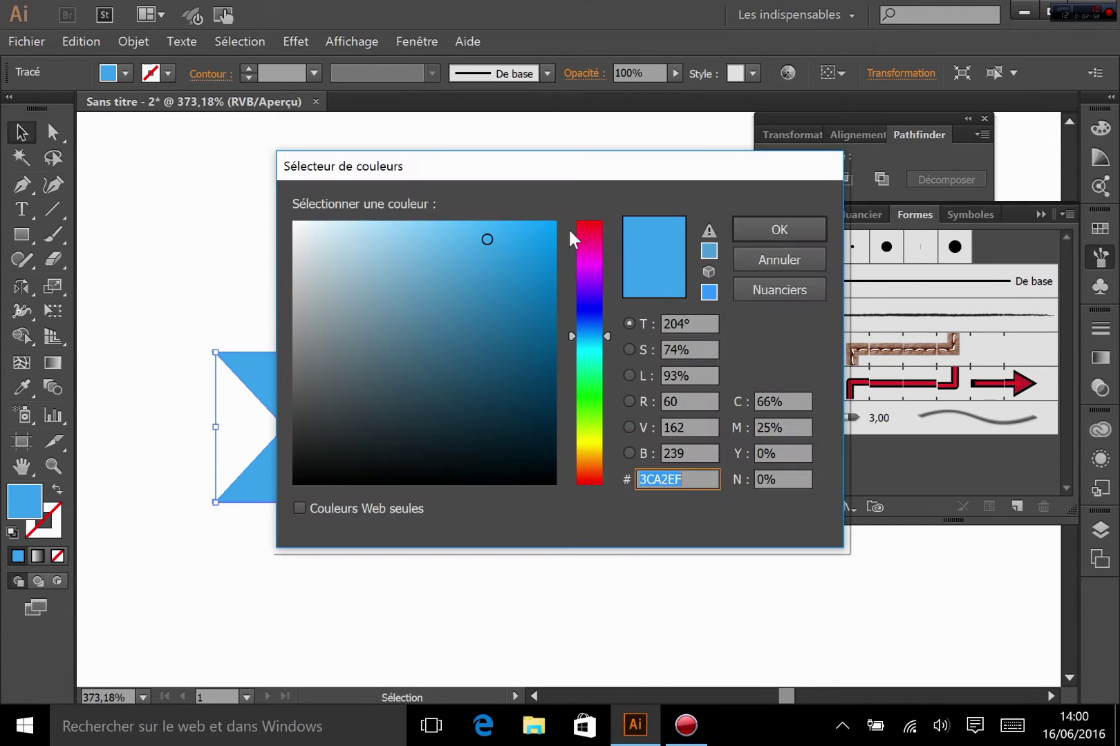
pyautogui.click(492, 280)
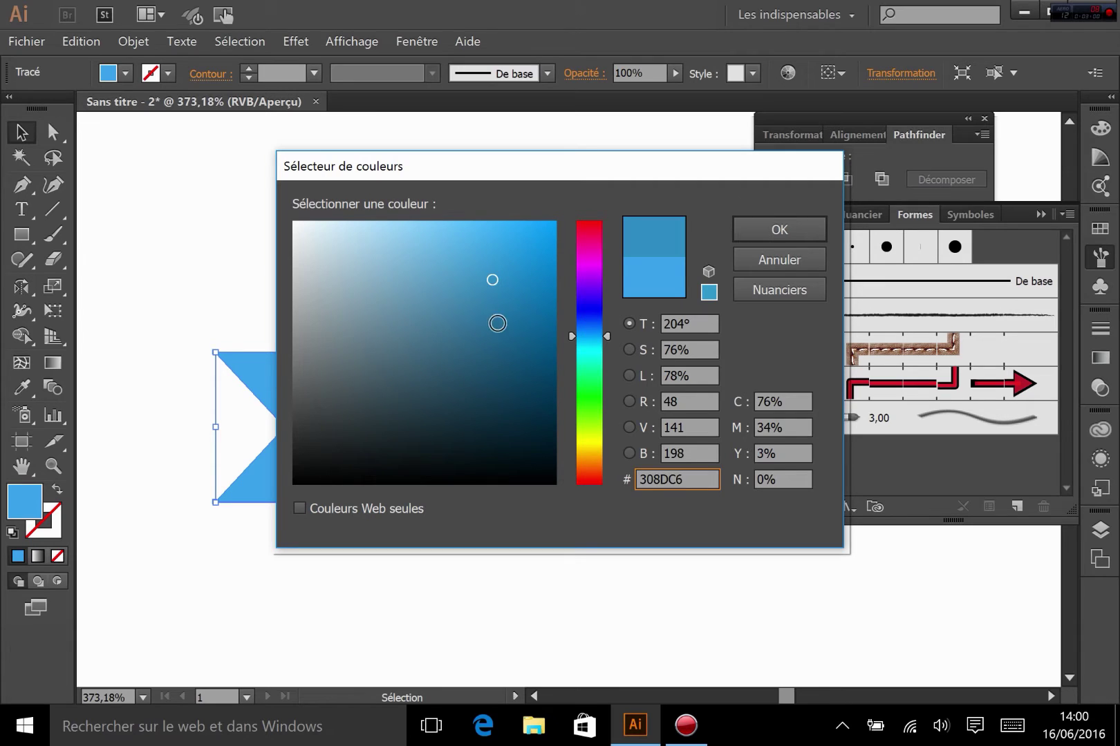
pyautogui.click(514, 299)
pyautogui.click(736, 234)
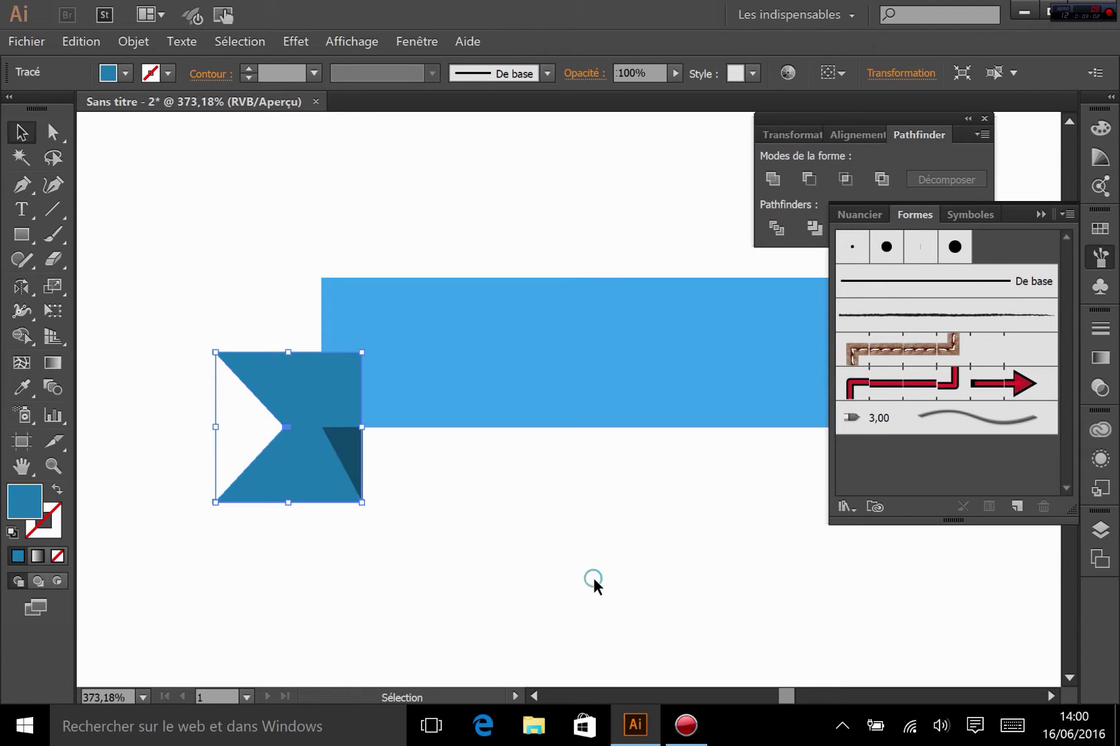
pyautogui.click(533, 611)
# Step: Send the notched ribbon tail to the back, behind the light blue bar, and deselect it
pyautogui.rightClick(300, 487)
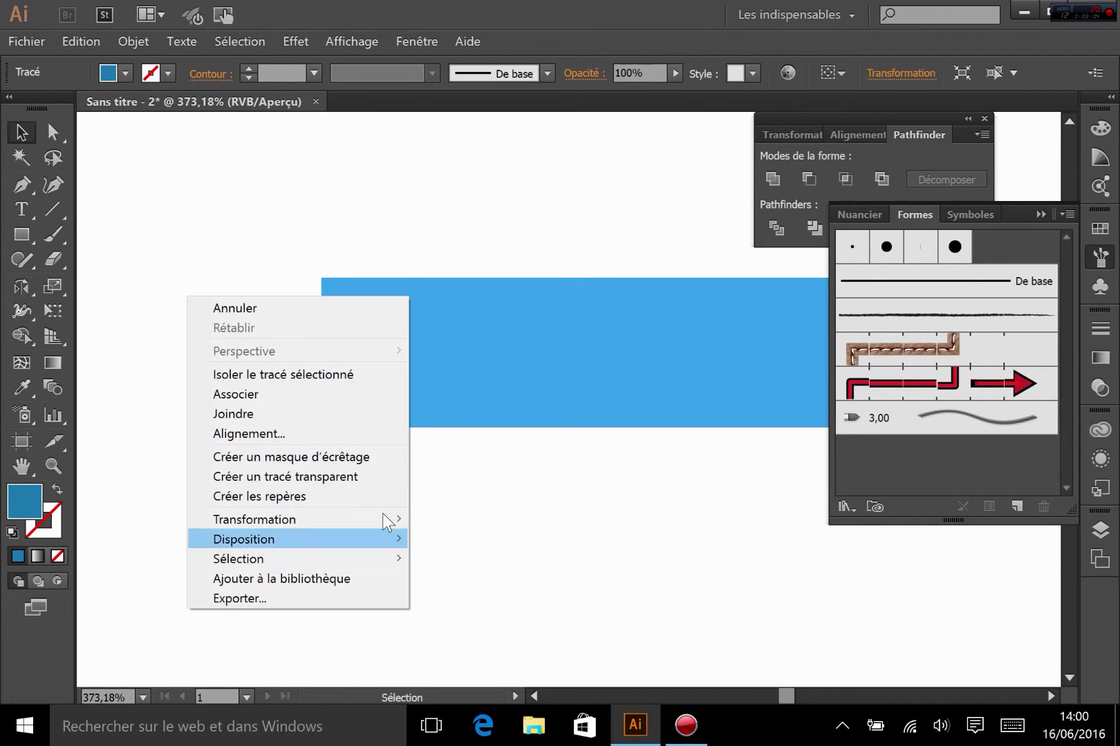
pyautogui.moveTo(391, 551)
pyautogui.click(463, 593)
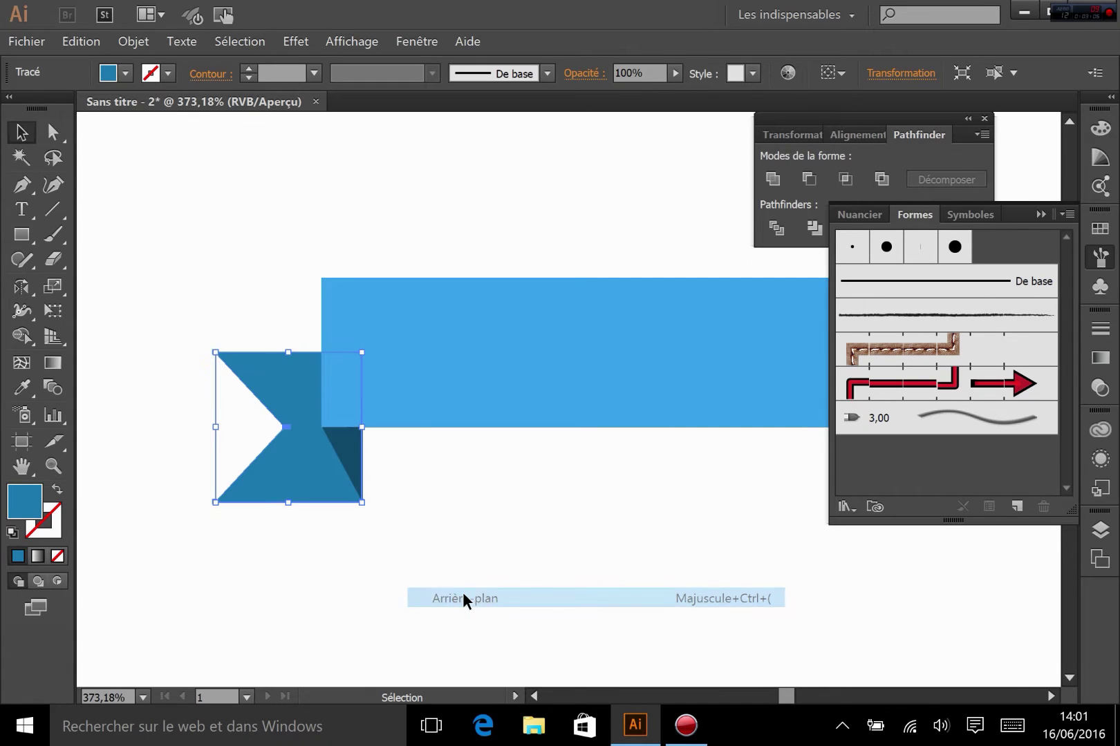
pyautogui.click(463, 592)
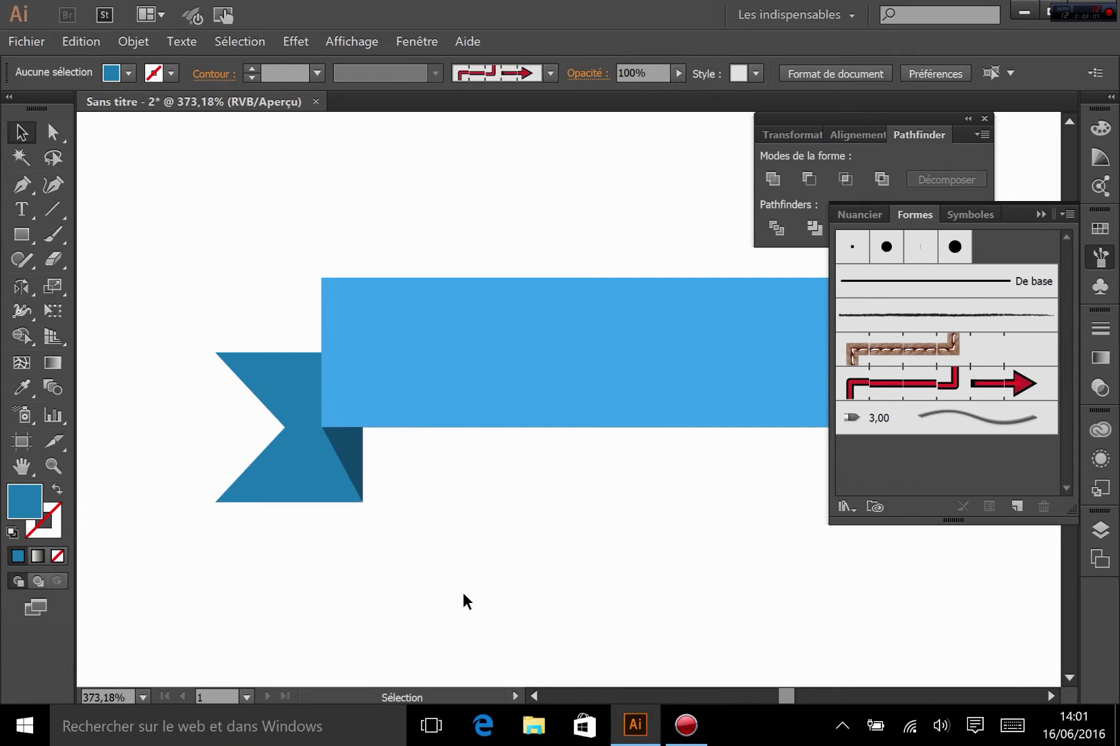
# Step: Send the dark fold triangle one level backward in the stacking order
pyautogui.rightClick(356, 450)
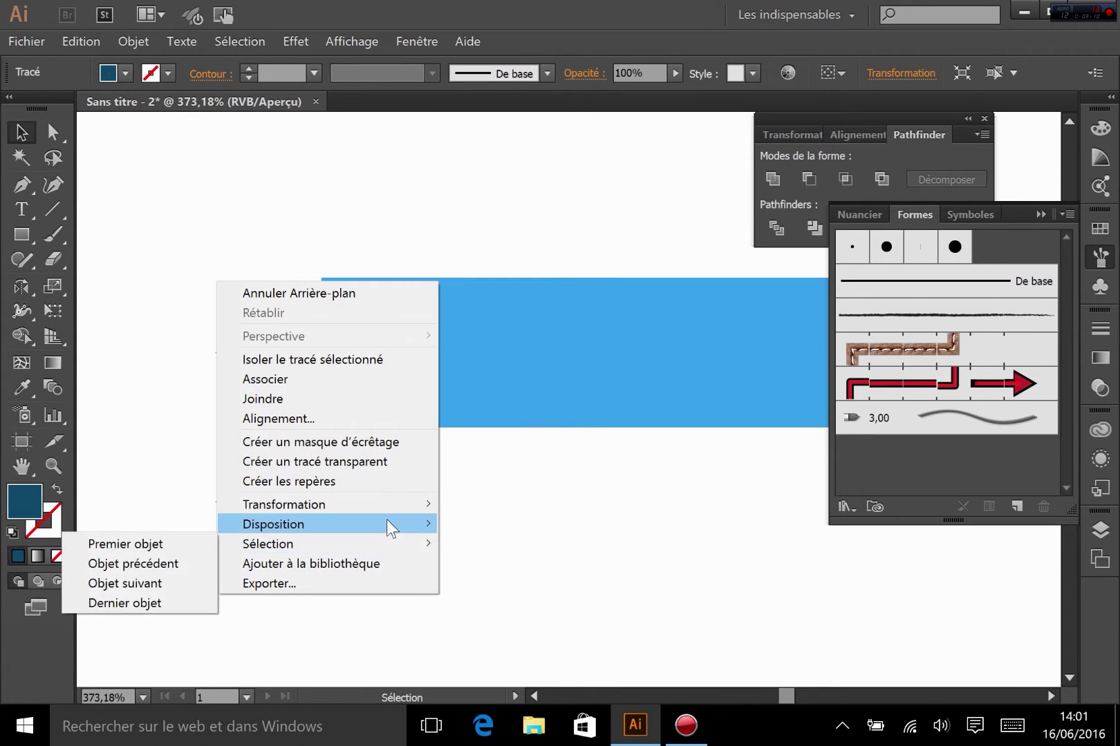
pyautogui.moveTo(387, 524)
pyautogui.click(496, 564)
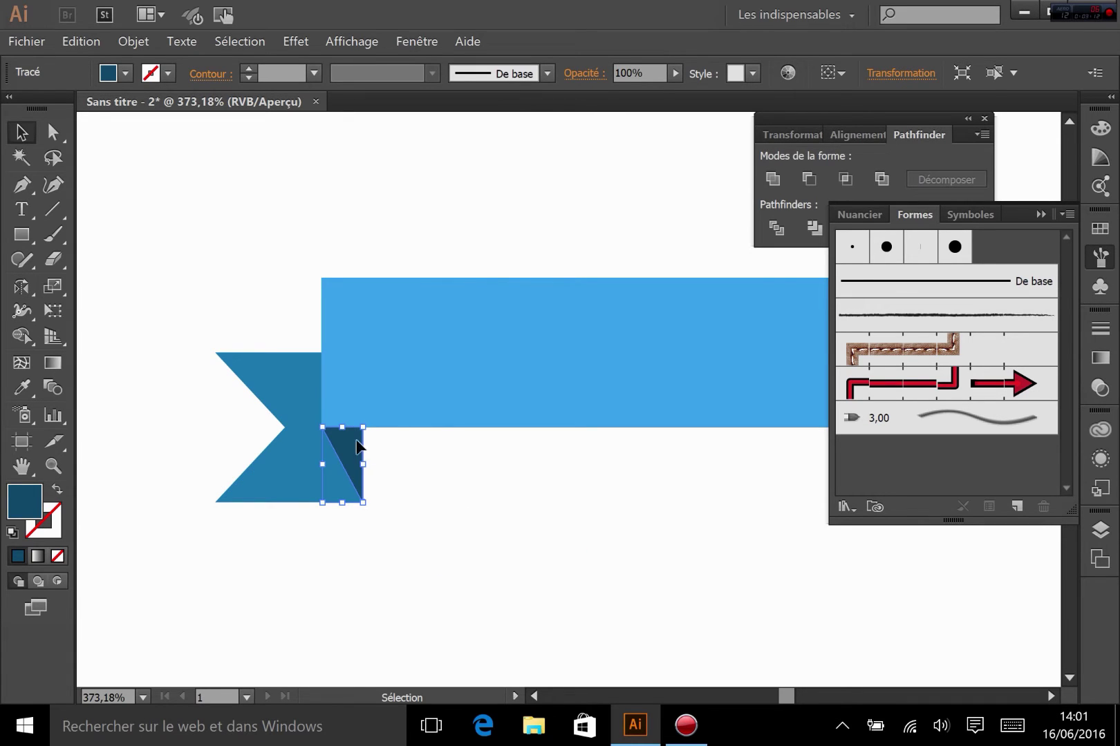
# Step: Bring the light blue bar to the front of the stacking order and deselect it
pyautogui.rightClick(423, 378)
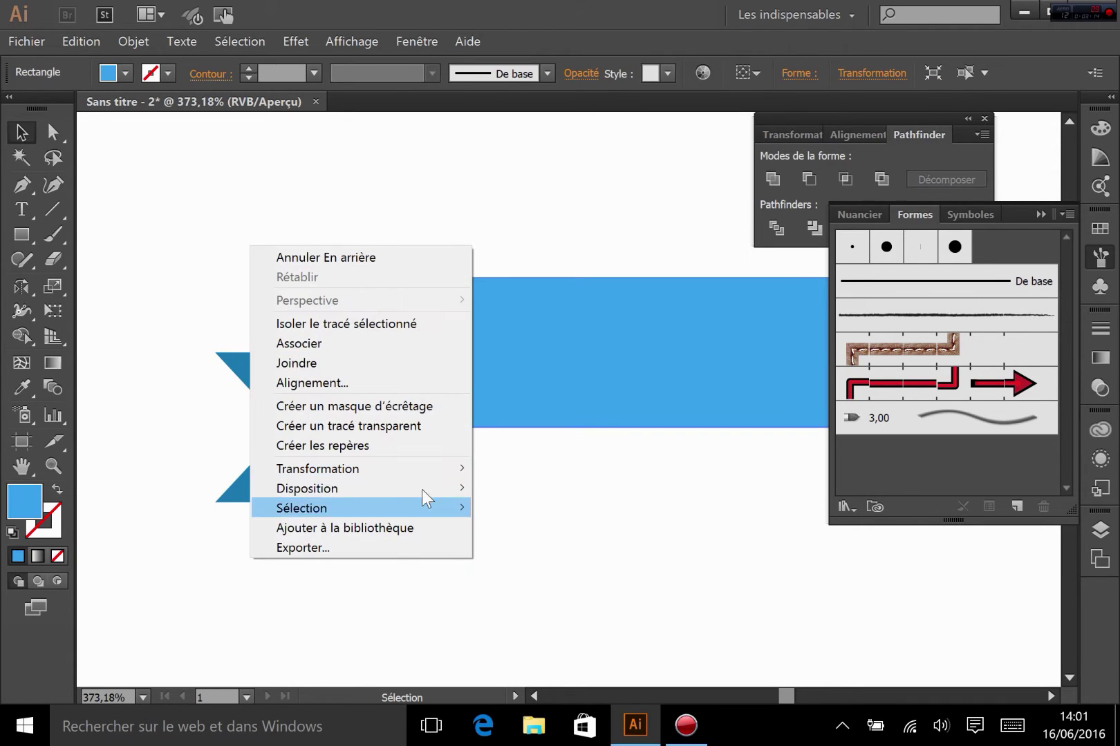
pyautogui.moveTo(423, 489)
pyautogui.click(504, 488)
pyautogui.click(504, 486)
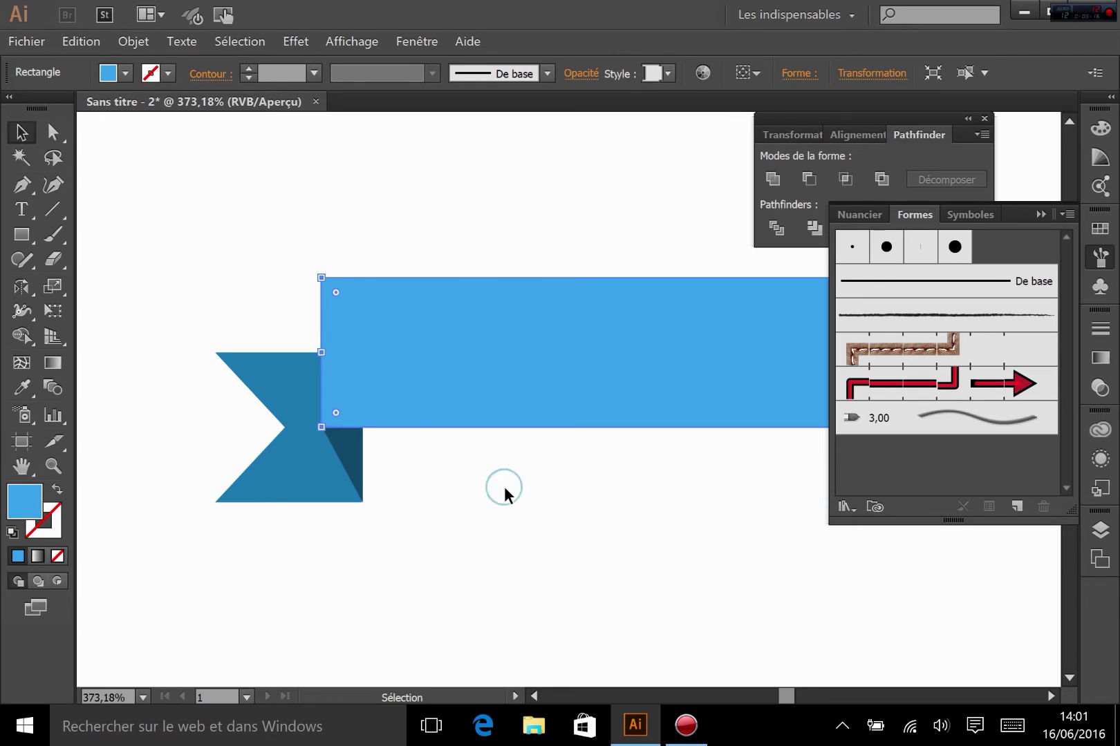
# Step: Mirror a copy of the notched tail and fold triangle across the vertical axis, and place it at the bar's right end
pyautogui.hotkey('ctrl', '-')
pyautogui.hotkey('ctrl', '-')
pyautogui.hotkey('ctrl', '-')
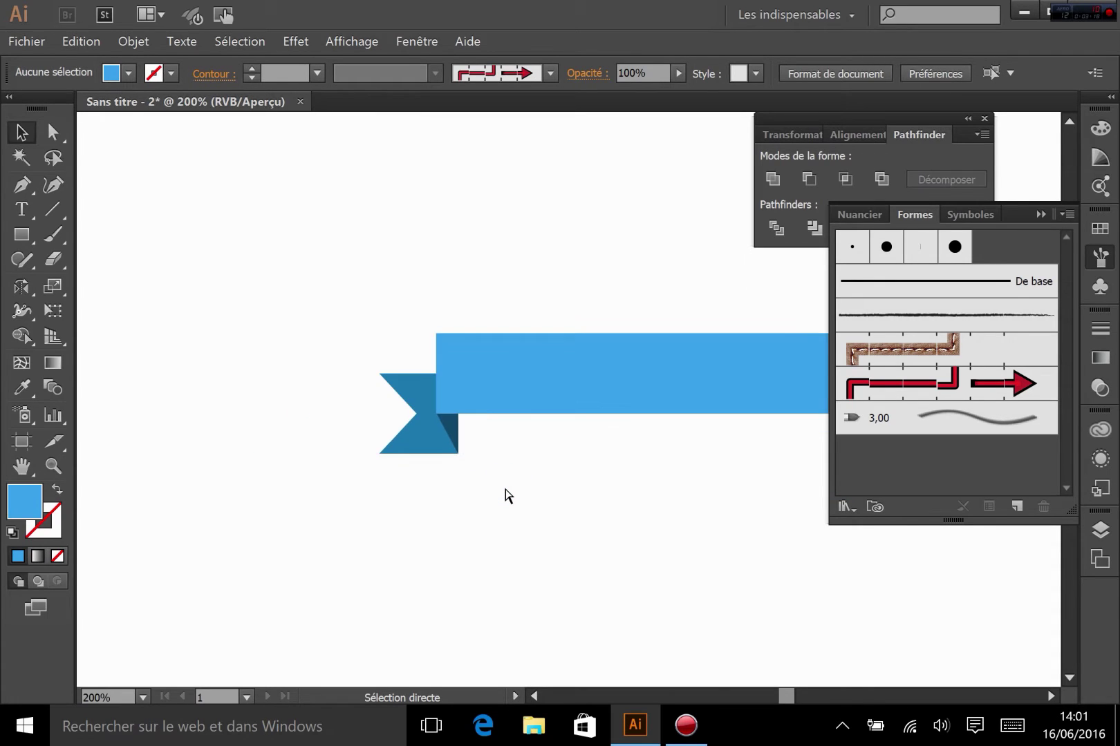
pyautogui.moveTo(712, 482); pyautogui.dragTo(501, 409)
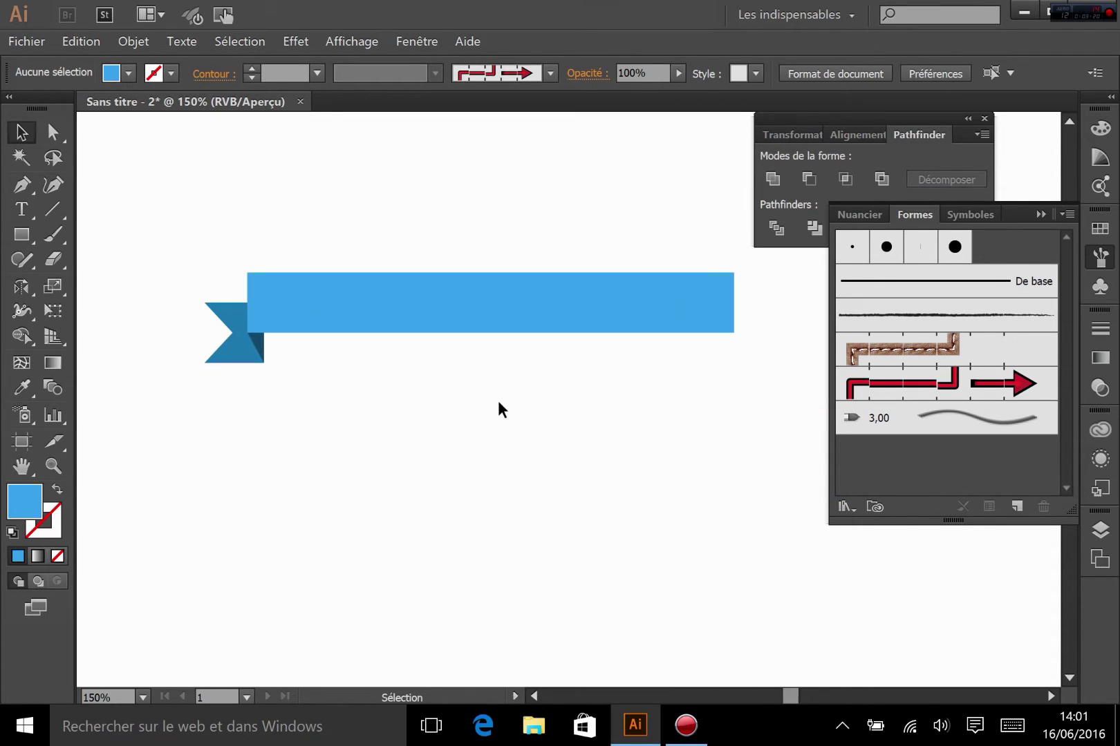
pyautogui.moveTo(205, 391); pyautogui.dragTo(278, 351)
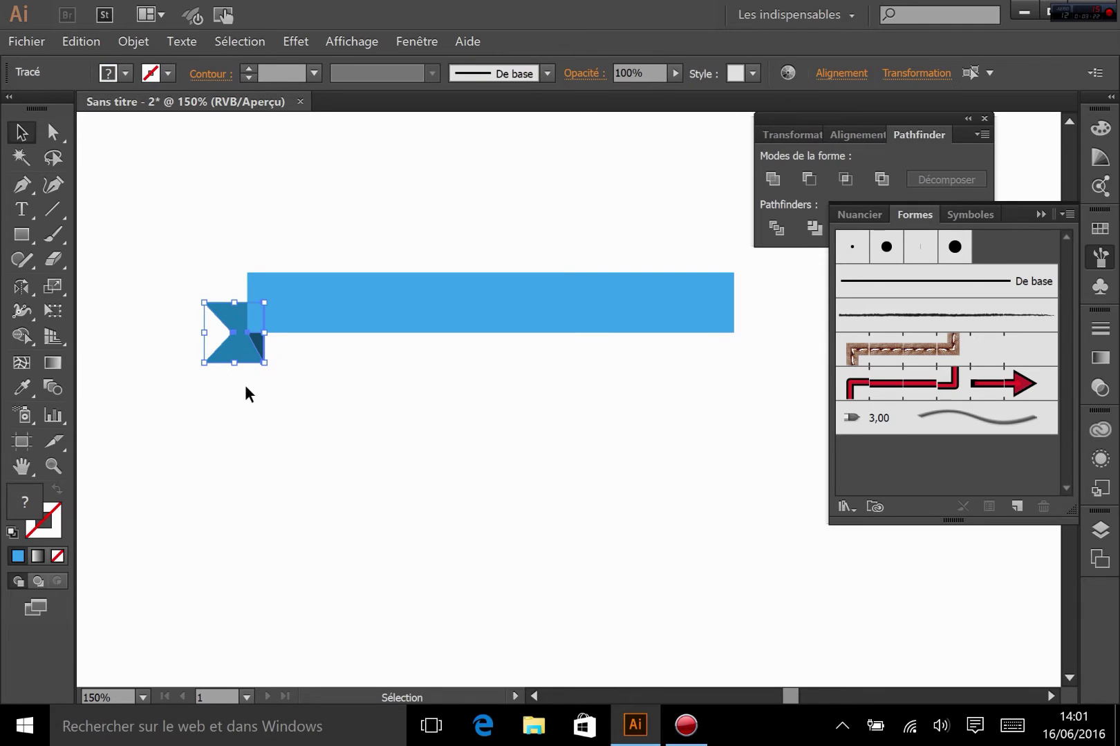
pyautogui.click(127, 43)
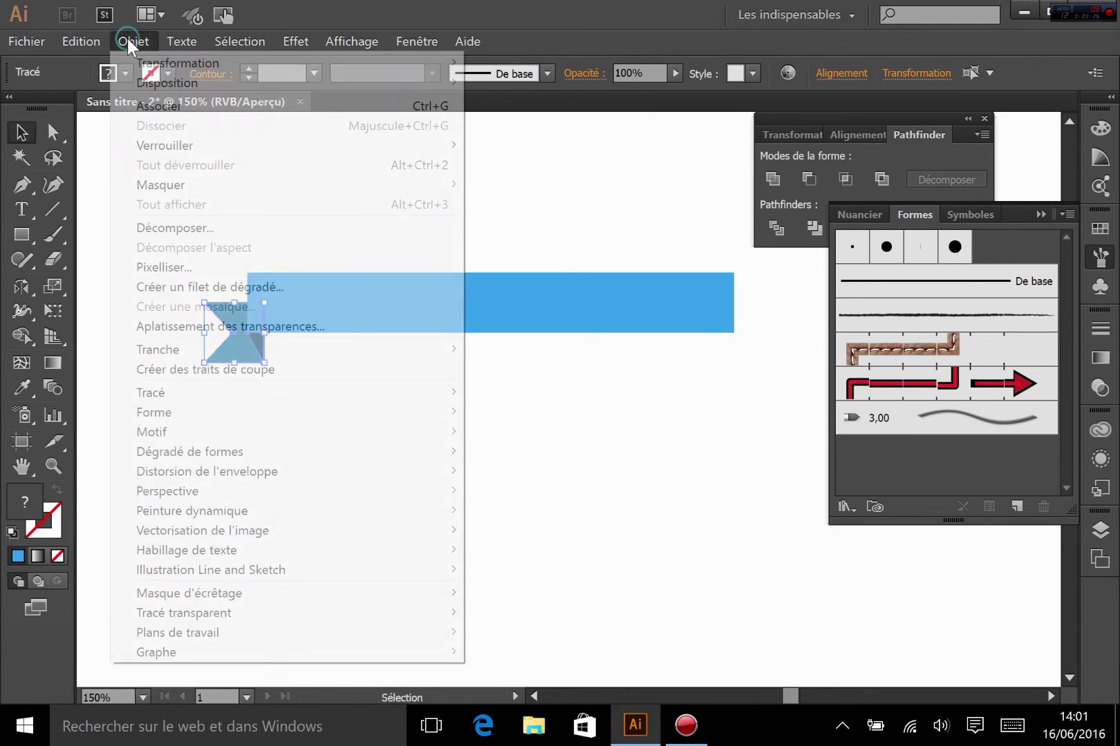
pyautogui.moveTo(284, 69)
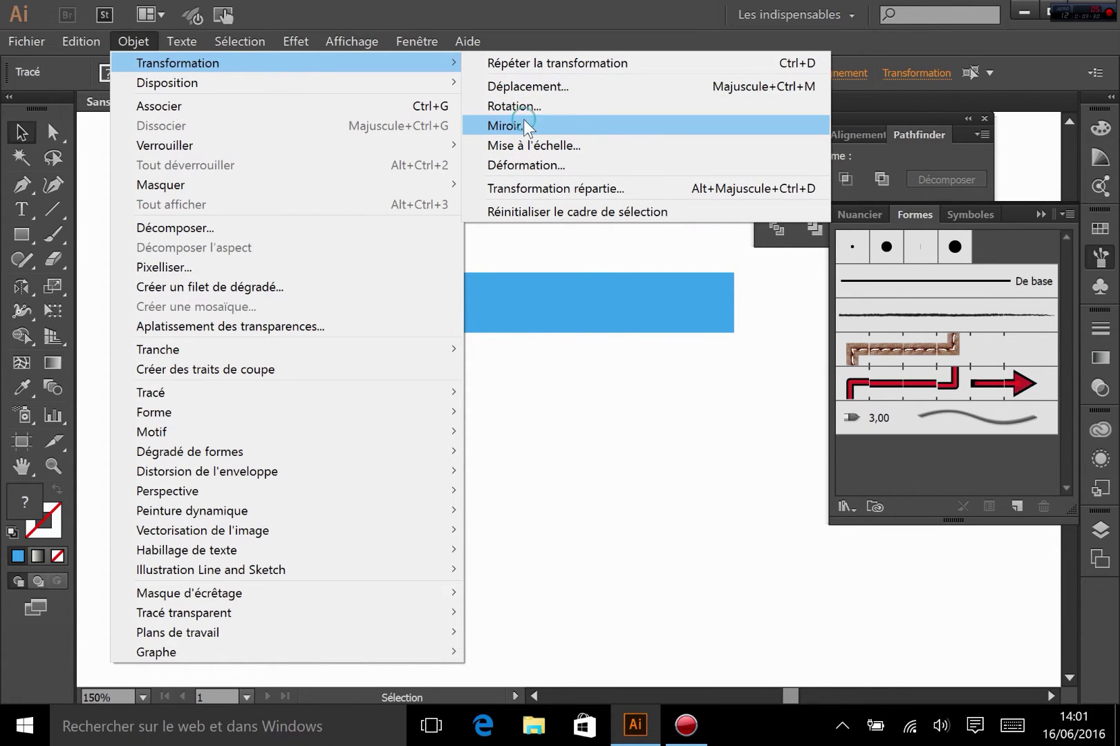
pyautogui.click(527, 126)
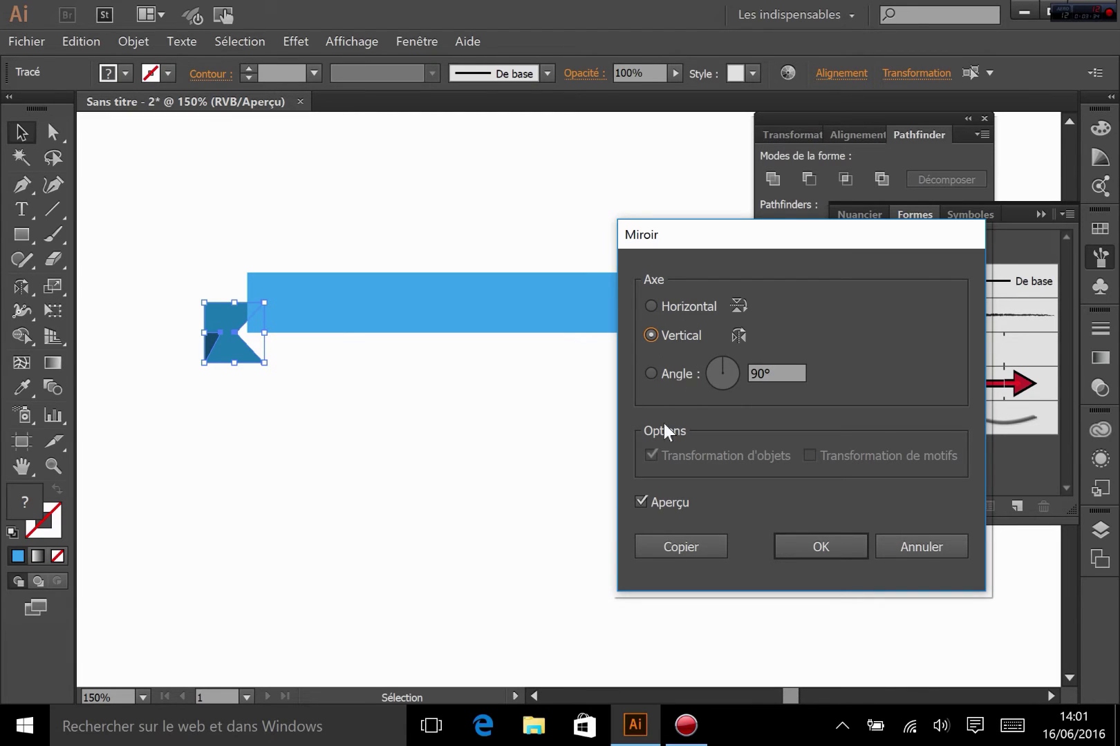
pyautogui.click(685, 546)
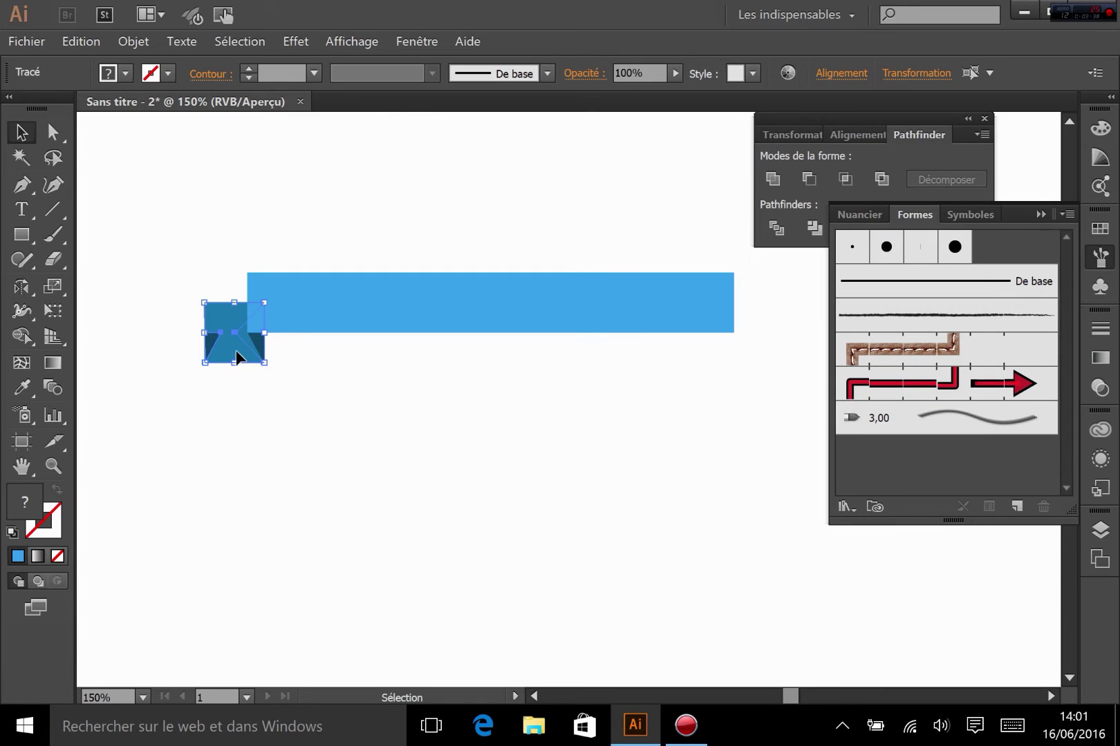
pyautogui.moveTo(263, 357); pyautogui.dragTo(748, 345)
pyautogui.click(670, 484)
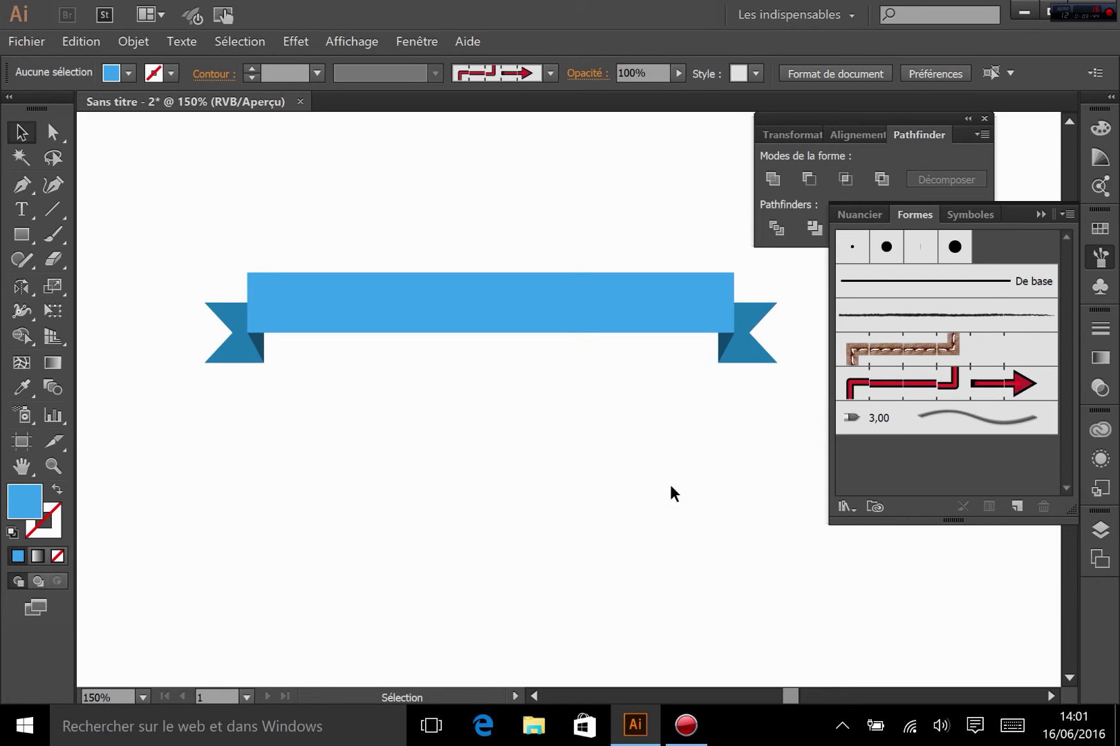
# Step: Widen the light blue bar slightly so its right edge meets the corner of the right fold triangle, and deselect it
pyautogui.press('z')
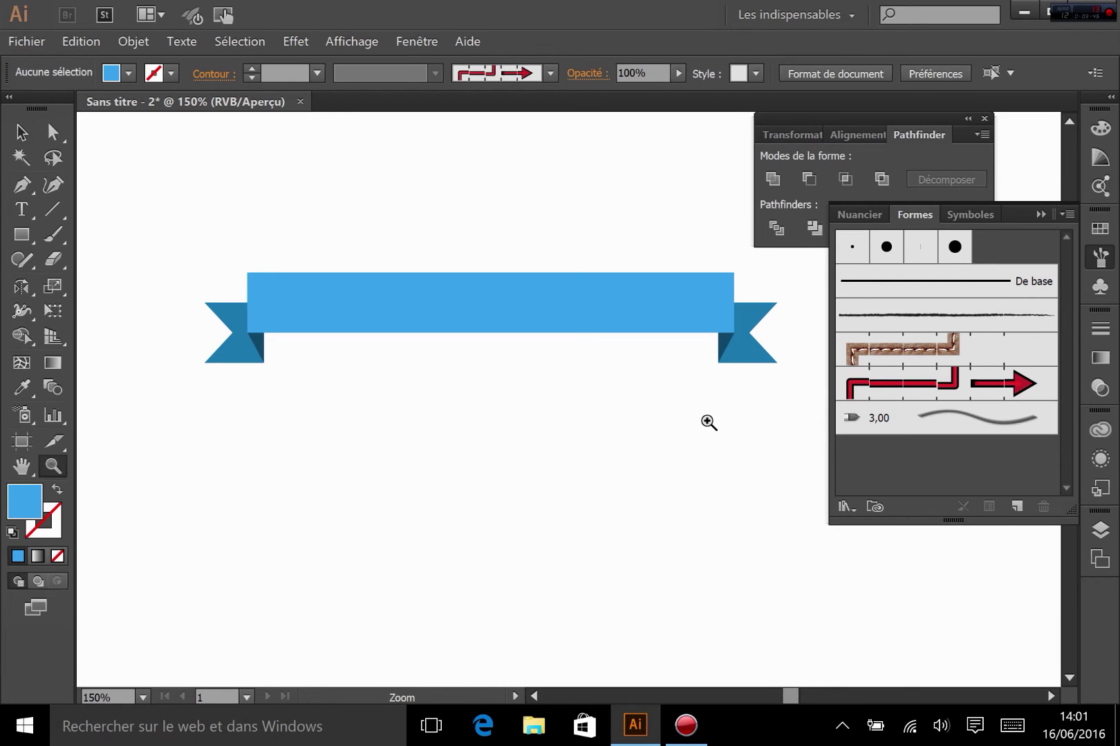
pyautogui.moveTo(708, 291); pyautogui.dragTo(754, 372)
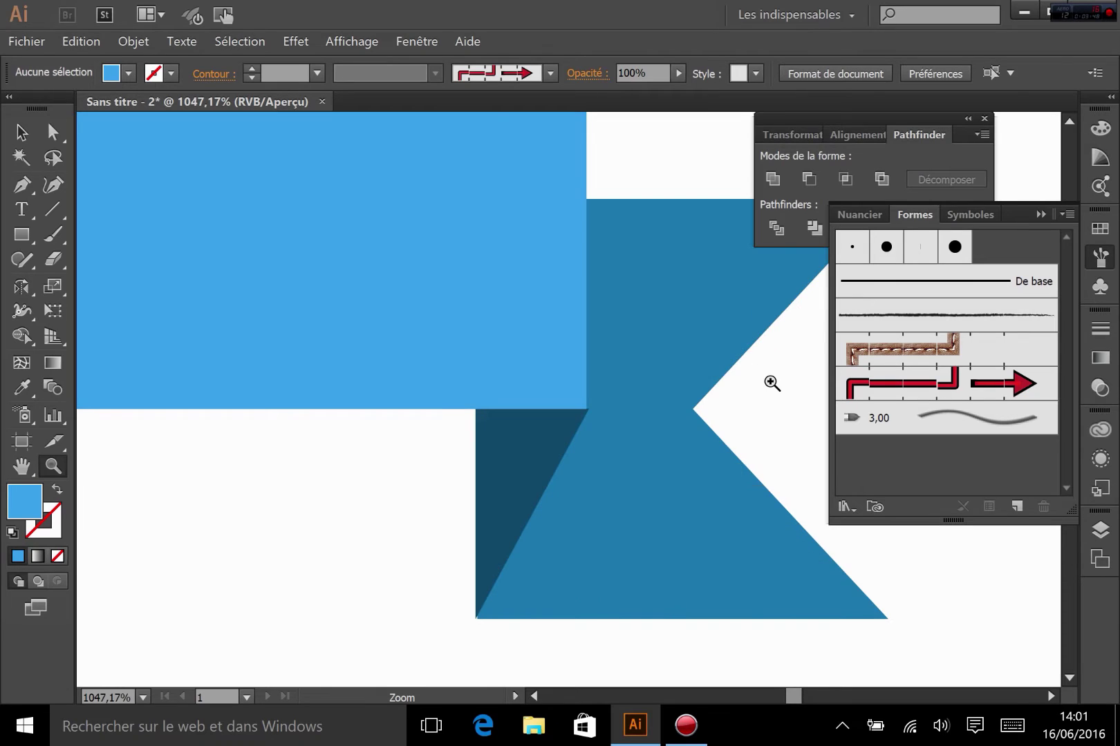
pyautogui.click(21, 131)
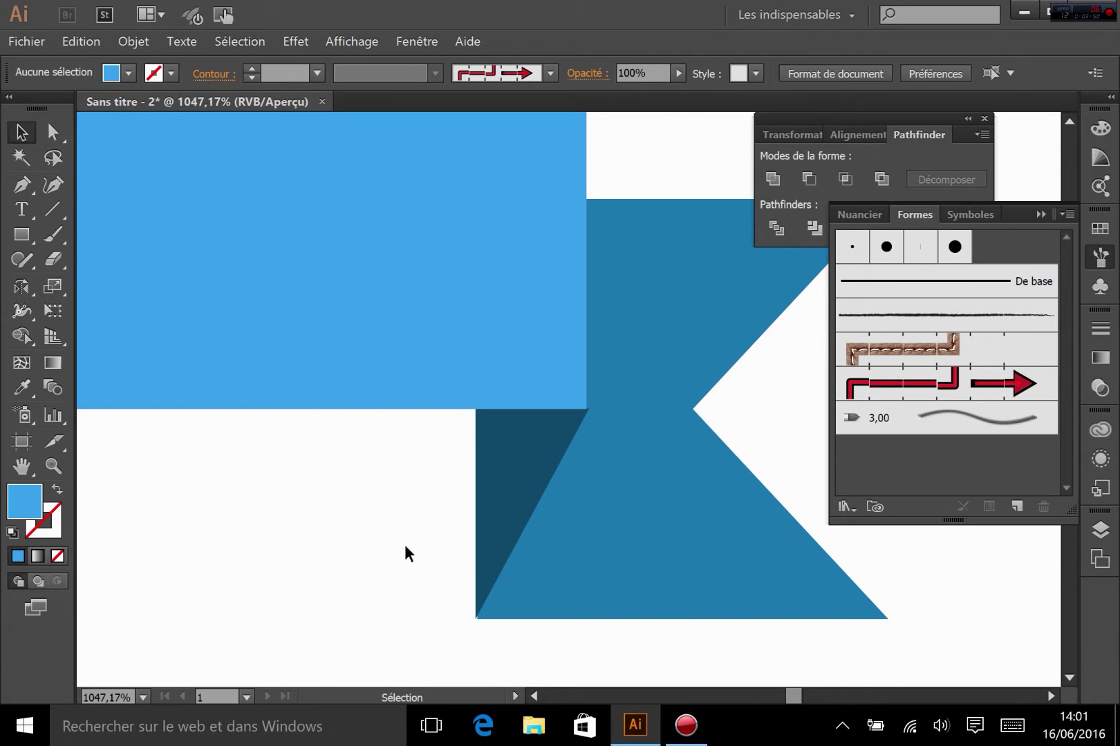
pyautogui.moveTo(406, 564); pyautogui.dragTo(609, 477)
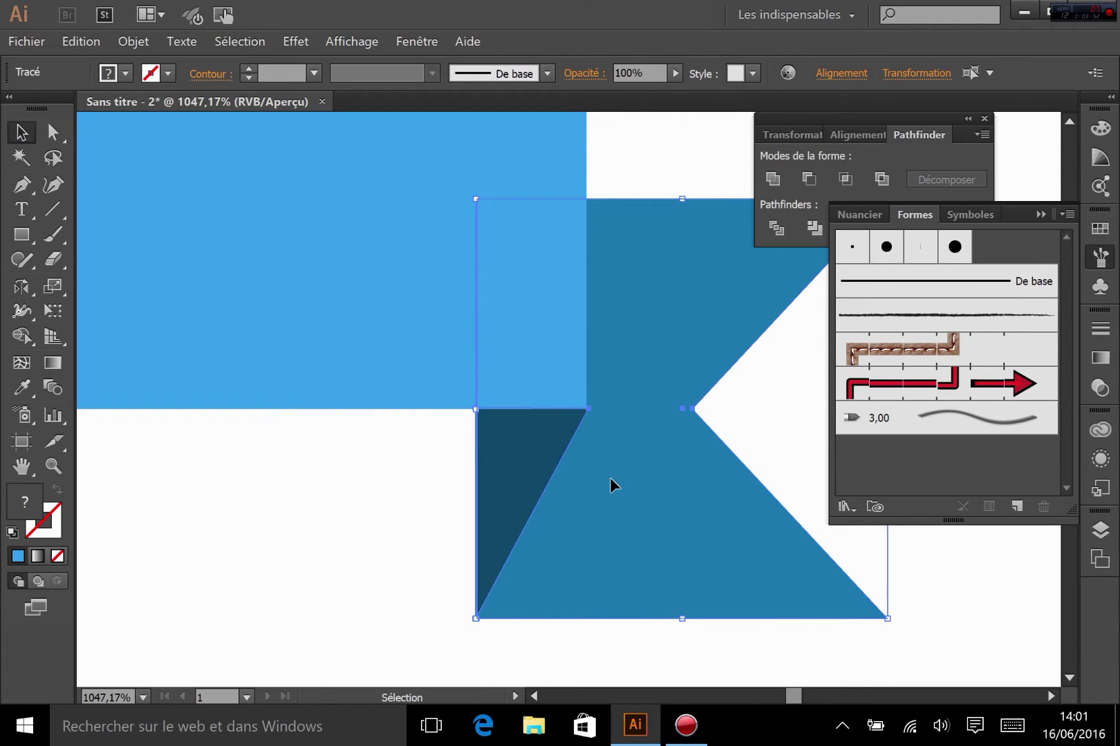
pyautogui.click(355, 329)
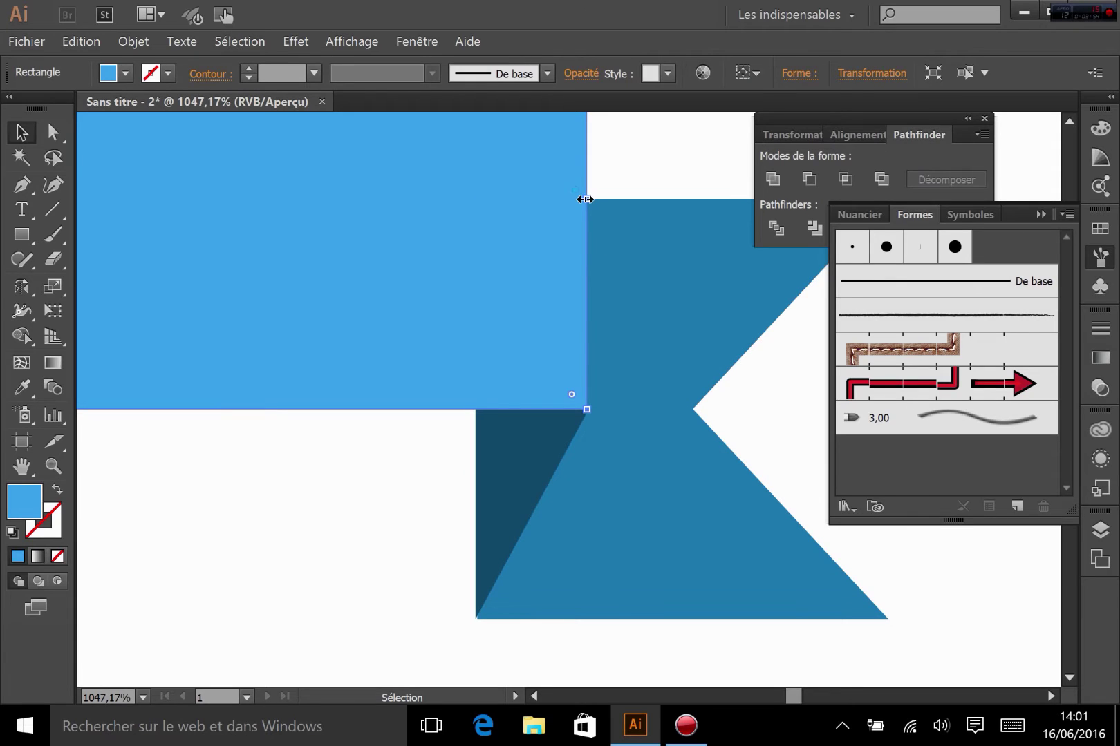
pyautogui.moveTo(584, 199); pyautogui.dragTo(589, 200)
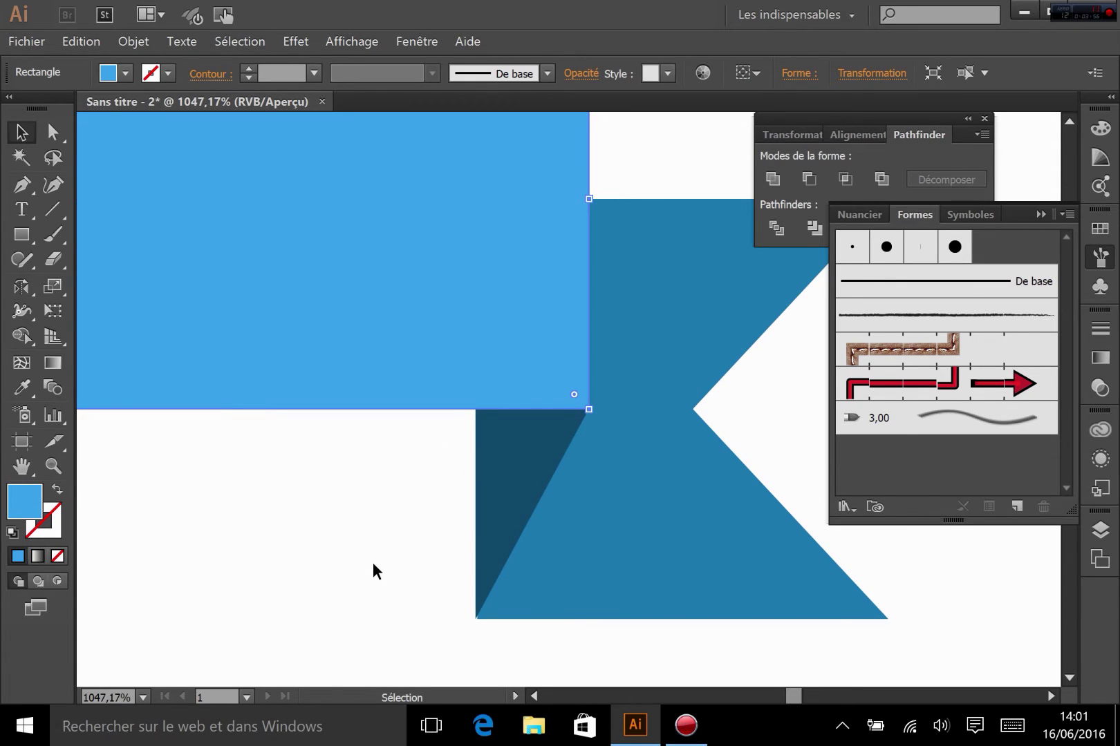
pyautogui.click(372, 572)
# Step: Group the light blue bar, both notched tails and both fold triangles into one ribbon object, and deselect it
pyautogui.moveTo(296, 475); pyautogui.dragTo(740, 445)
pyautogui.moveTo(142, 470); pyautogui.dragTo(398, 535)
pyautogui.hotkey('ctrl', '-')
pyautogui.hotkey('ctrl', '-')
pyautogui.hotkey('ctrl', '-')
pyautogui.hotkey('ctrl', '-')
pyautogui.hotkey('ctrl', '-')
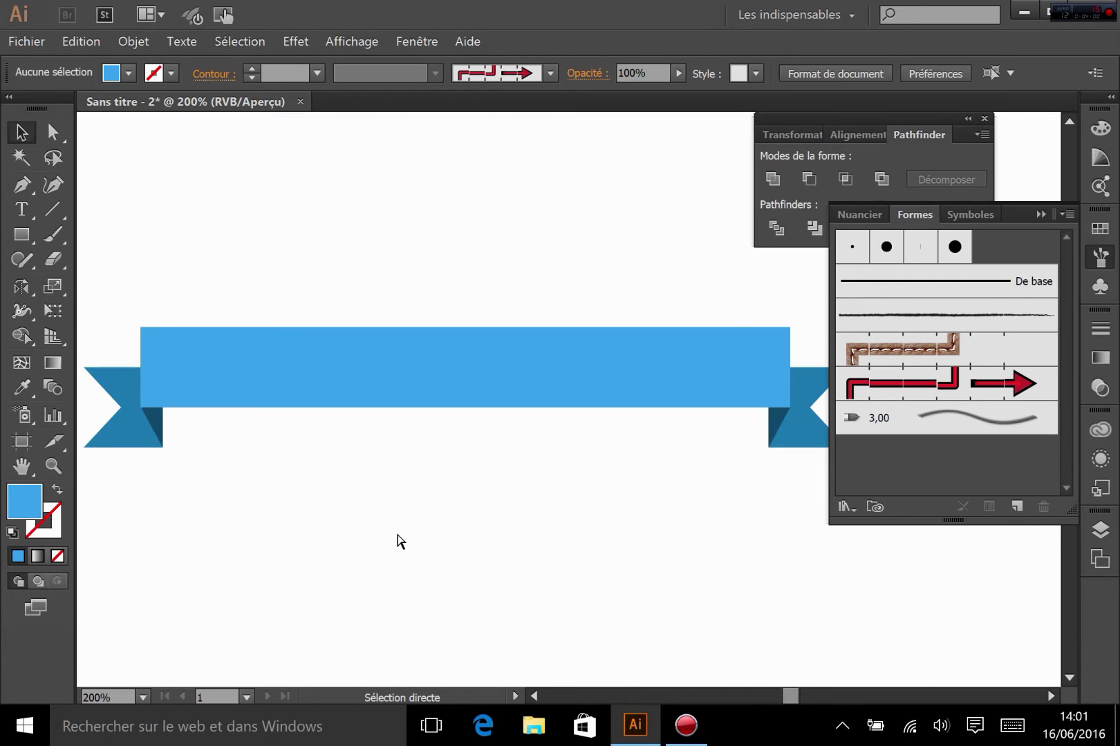
pyautogui.hotkey('ctrl', '-')
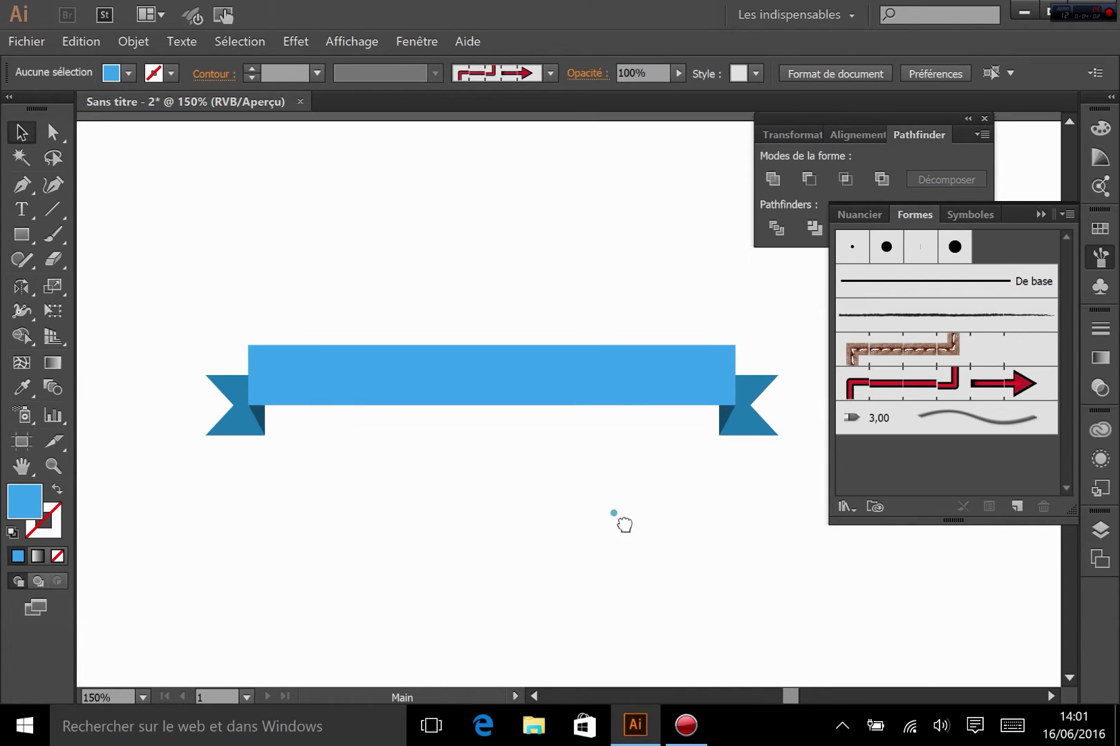
pyautogui.moveTo(624, 525); pyautogui.dragTo(602, 497)
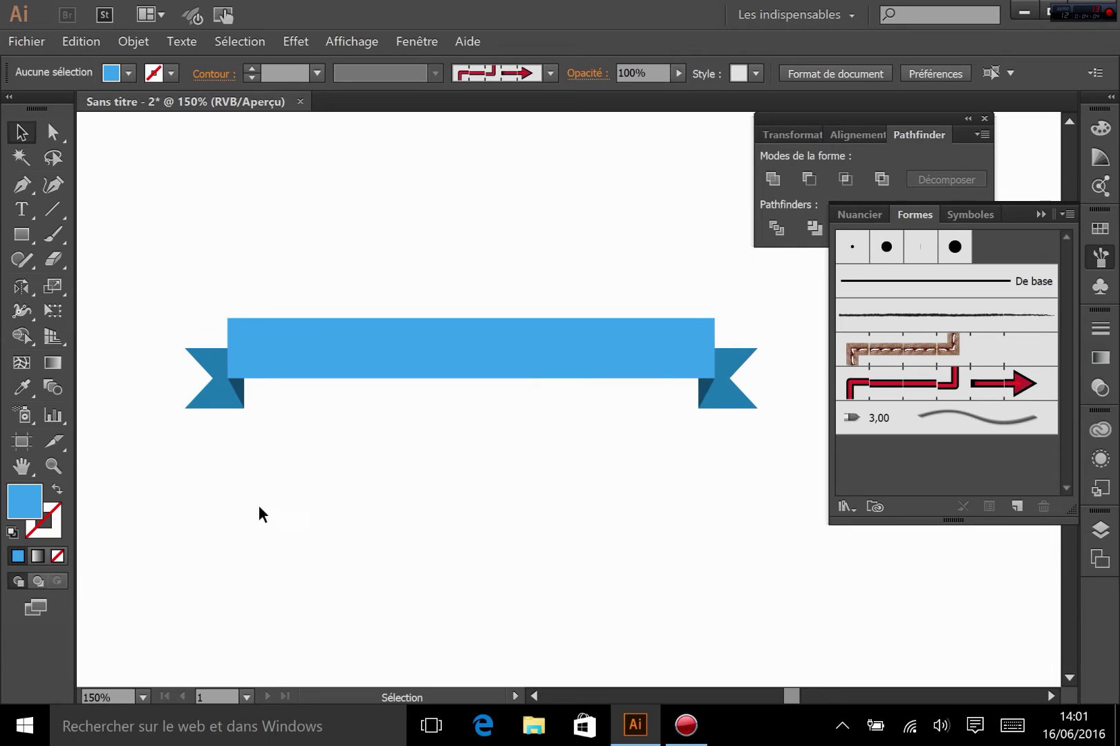
pyautogui.moveTo(157, 486); pyautogui.dragTo(783, 309)
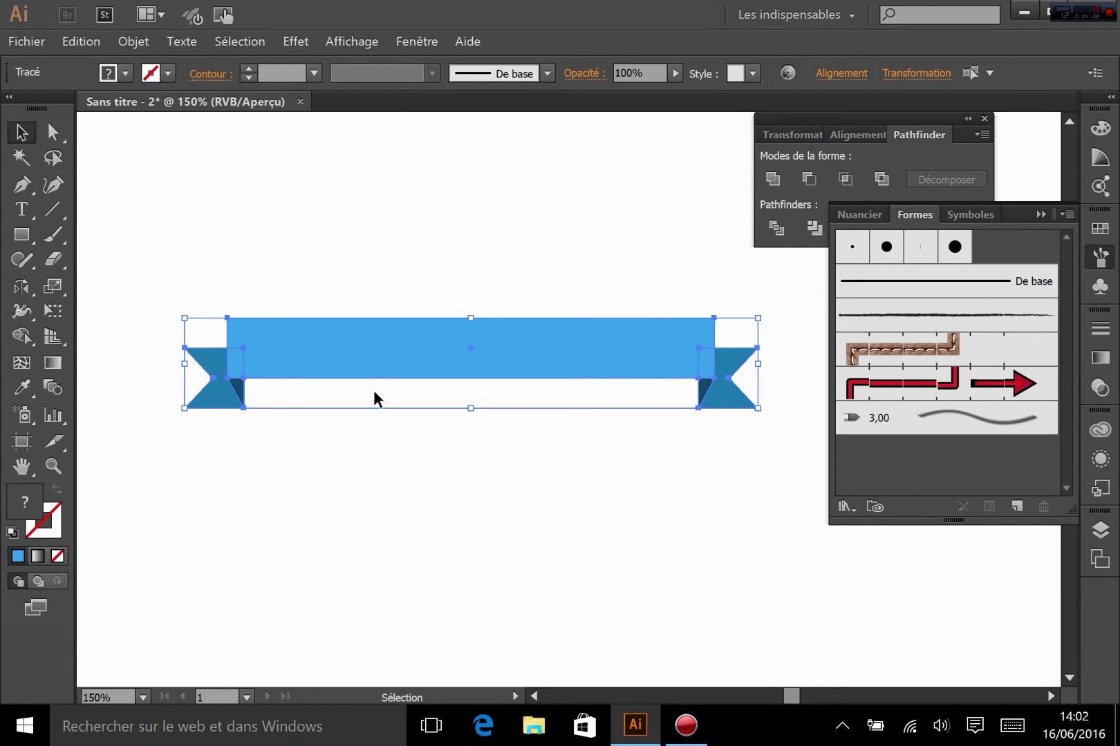
pyautogui.click(133, 41)
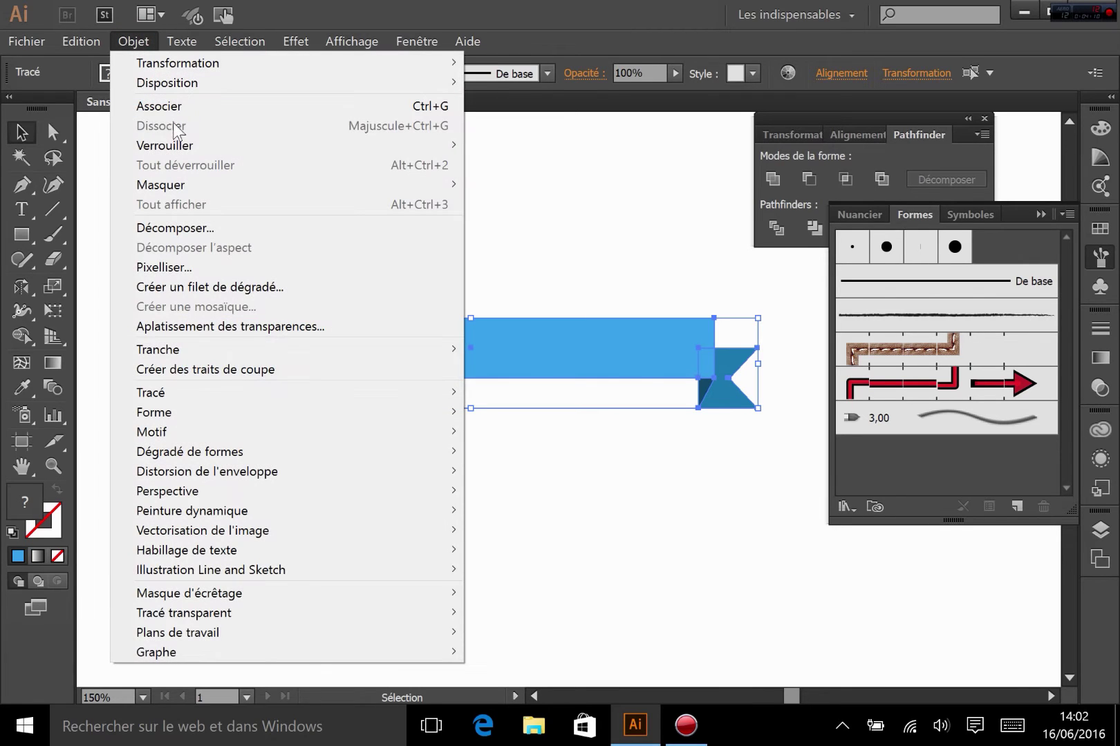
pyautogui.rightClick(587, 343)
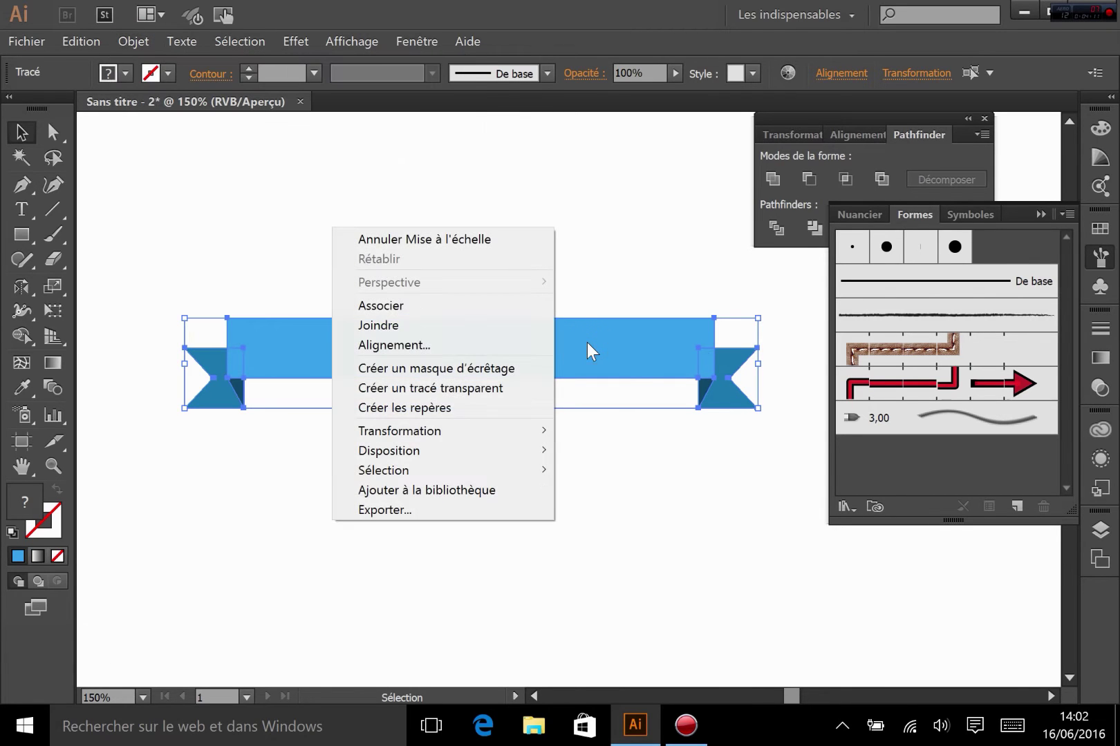
pyautogui.click(441, 308)
pyautogui.click(413, 497)
# Step: Start a new brush from the ribbon group, choosing the art brush type (Forme artistique)
pyautogui.moveTo(413, 345)
pyautogui.mouseDown()
pyautogui.moveTo(405, 250)
pyautogui.moveTo(441, 441)
pyautogui.moveTo(670, 442)
pyautogui.moveTo(857, 475)
pyautogui.moveTo(913, 411)
pyautogui.moveTo(915, 215)
pyautogui.moveTo(864, 480)
pyautogui.moveTo(900, 456)
pyautogui.moveTo(889, 448)
pyautogui.mouseUp()
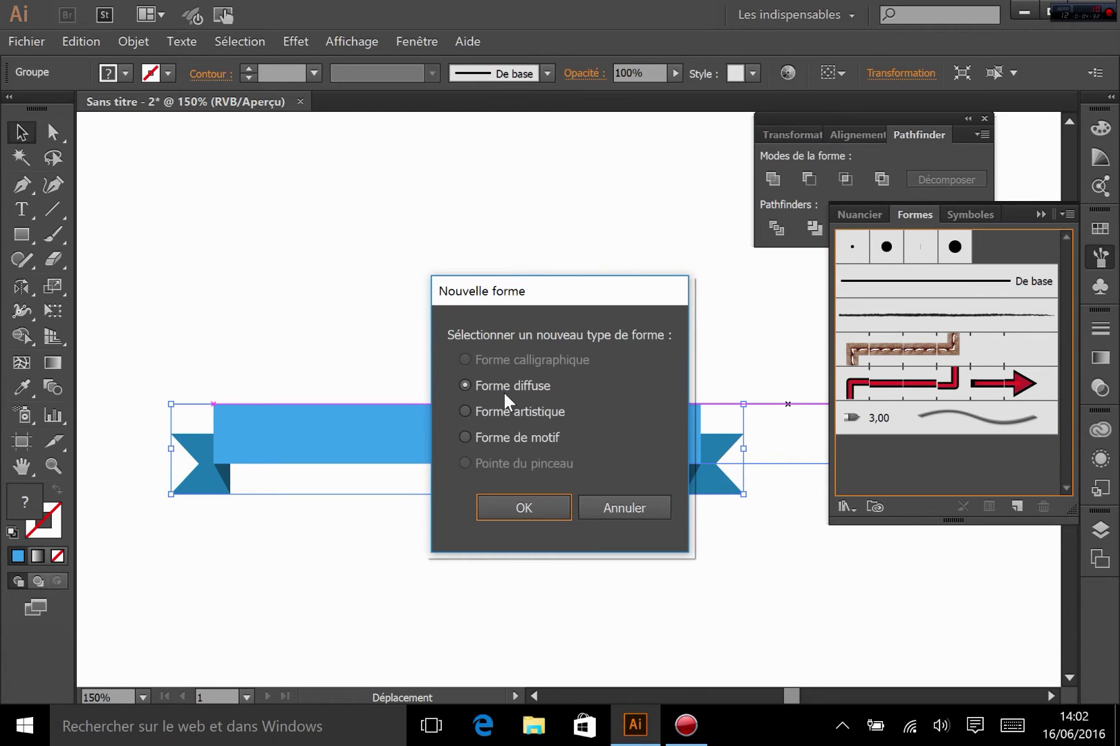
pyautogui.click(479, 415)
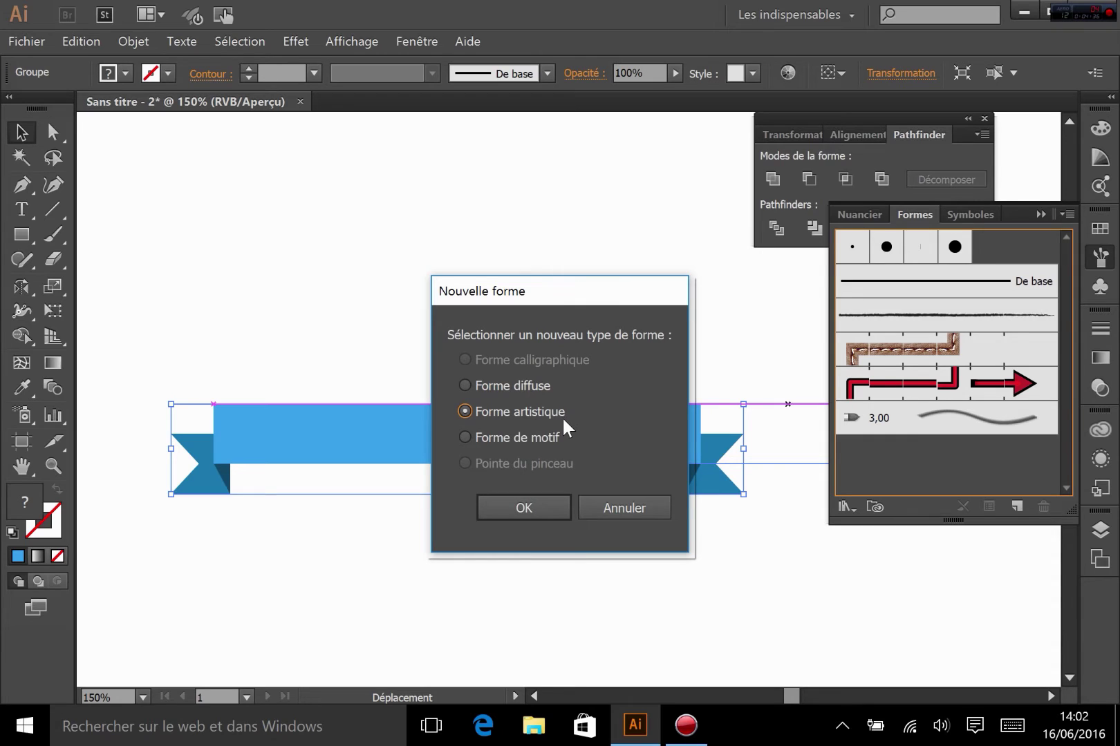
pyautogui.click(519, 506)
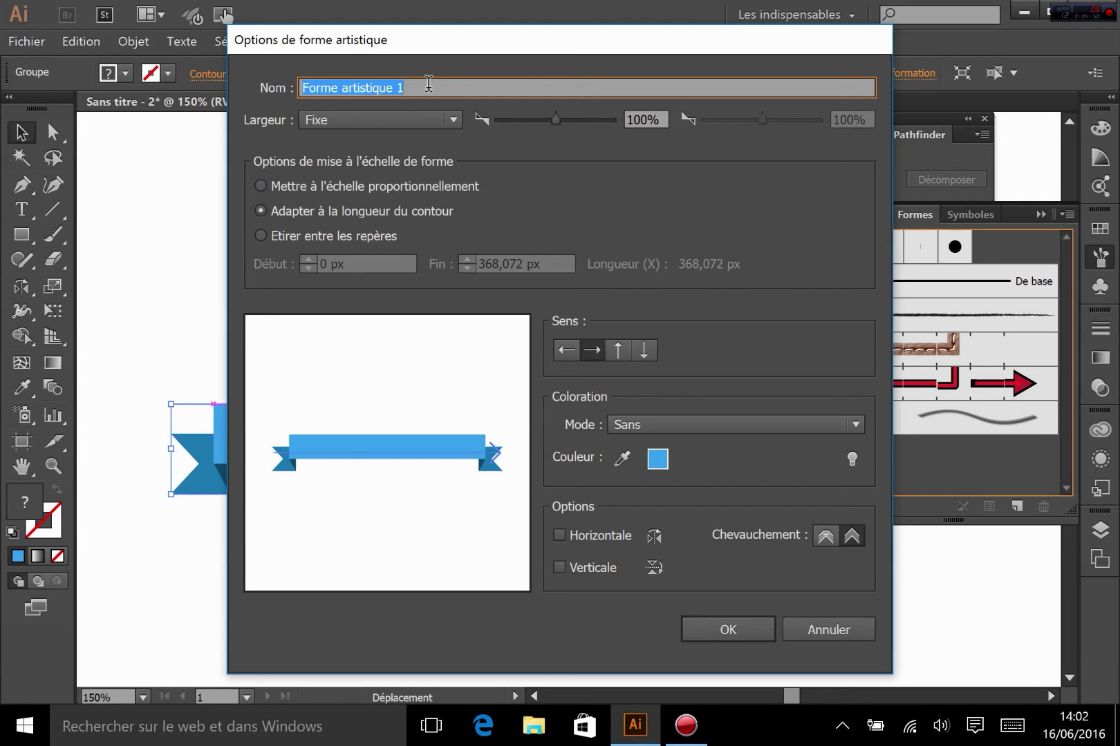
# Step: Try a 106% brush width controlled by pen pressure (Pression)
pyautogui.click(555, 118)
pyautogui.moveTo(554, 119); pyautogui.dragTo(537, 118)
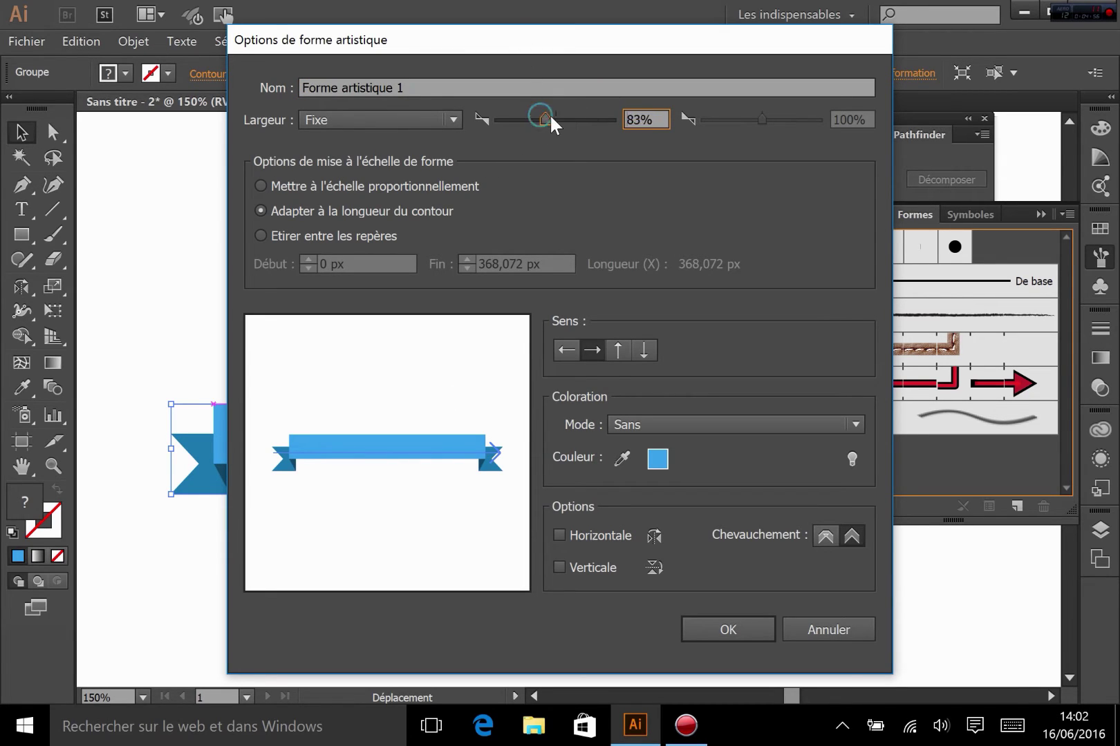
pyautogui.moveTo(551, 118)
pyautogui.mouseDown()
pyautogui.moveTo(570, 119)
pyautogui.moveTo(560, 119)
pyautogui.mouseUp()
pyautogui.click(398, 123)
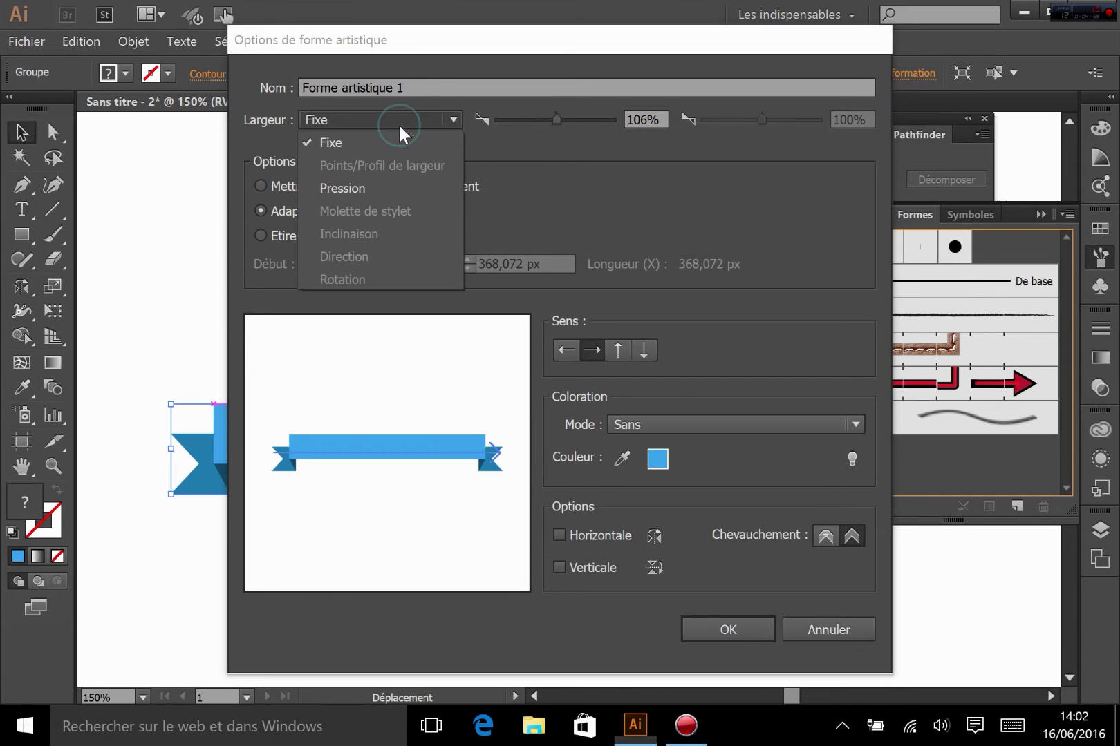
pyautogui.click(357, 186)
pyautogui.click(436, 116)
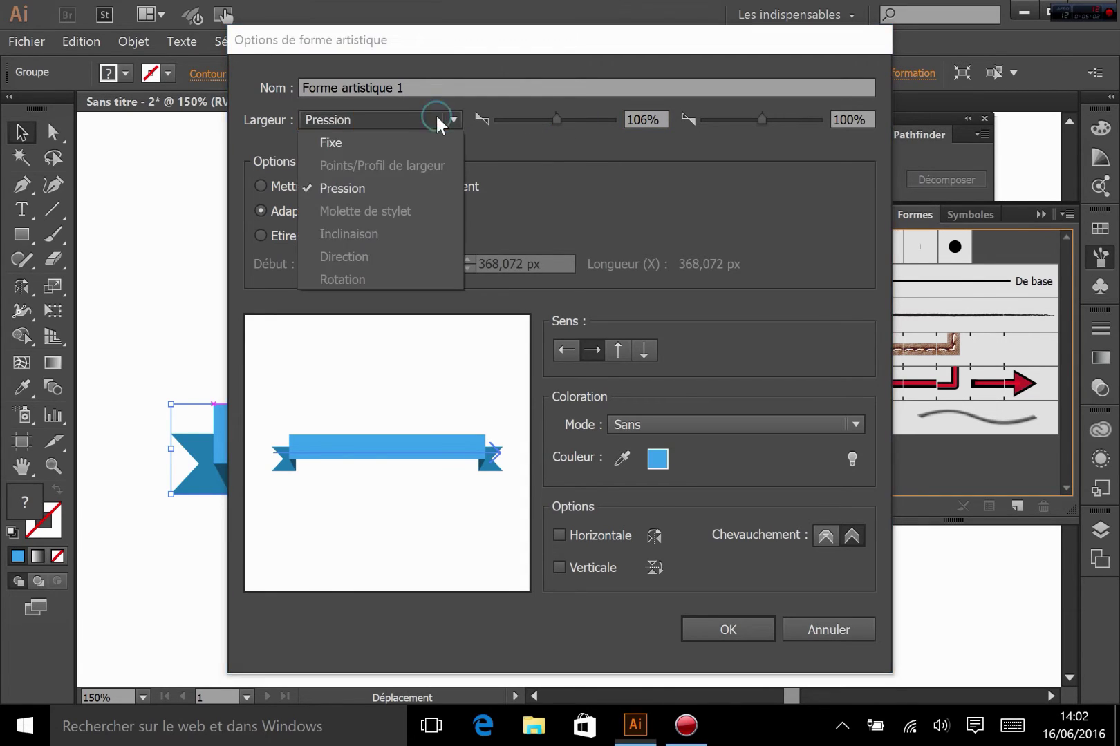
pyautogui.click(392, 125)
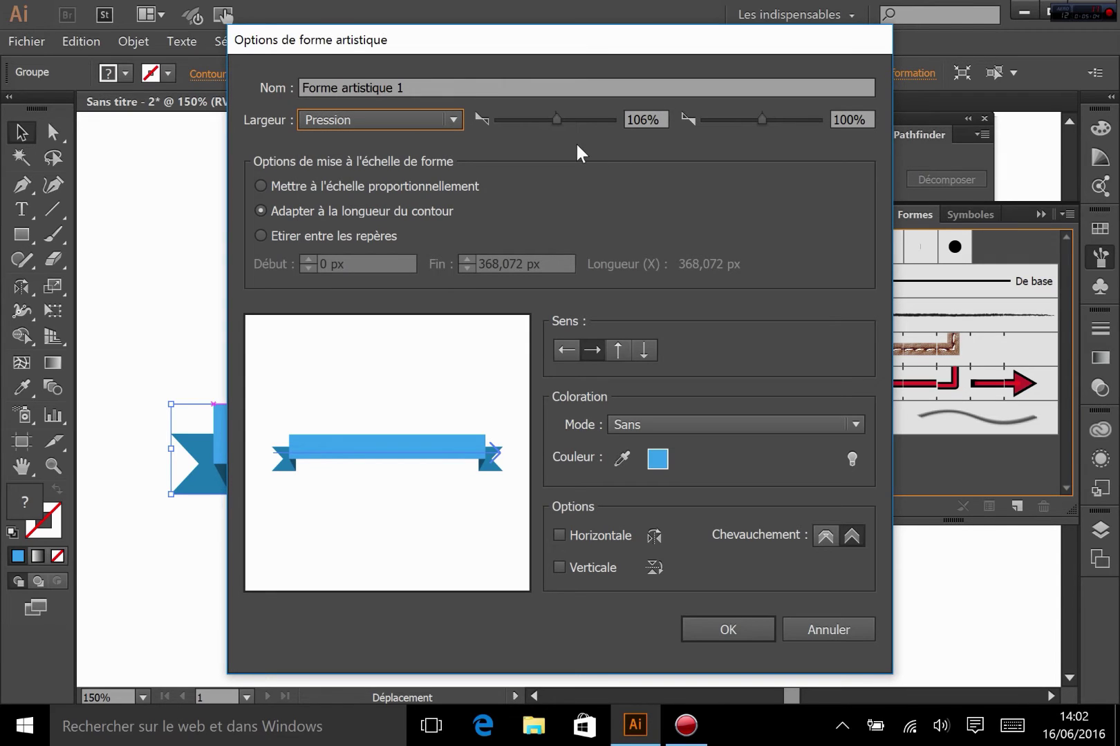
# Step: Set the brush width to 100% with the fixed option (Fixe)
pyautogui.press('Tab')
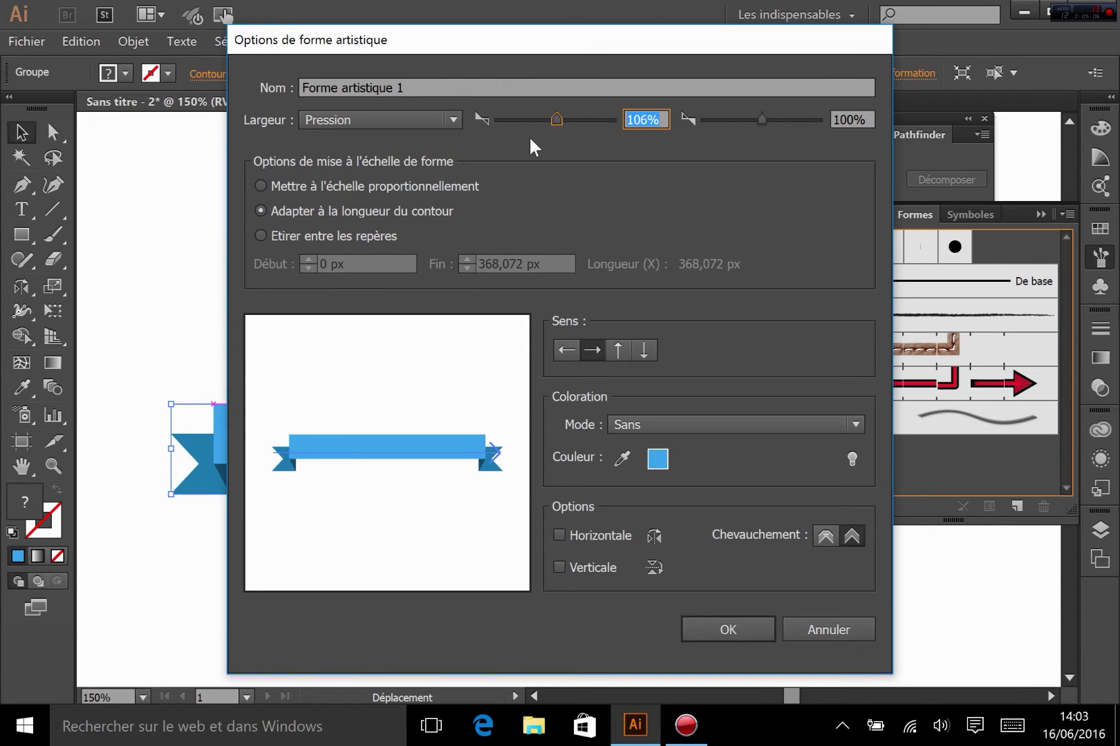
pyautogui.write('100')
pyautogui.click(409, 121)
pyautogui.click(351, 143)
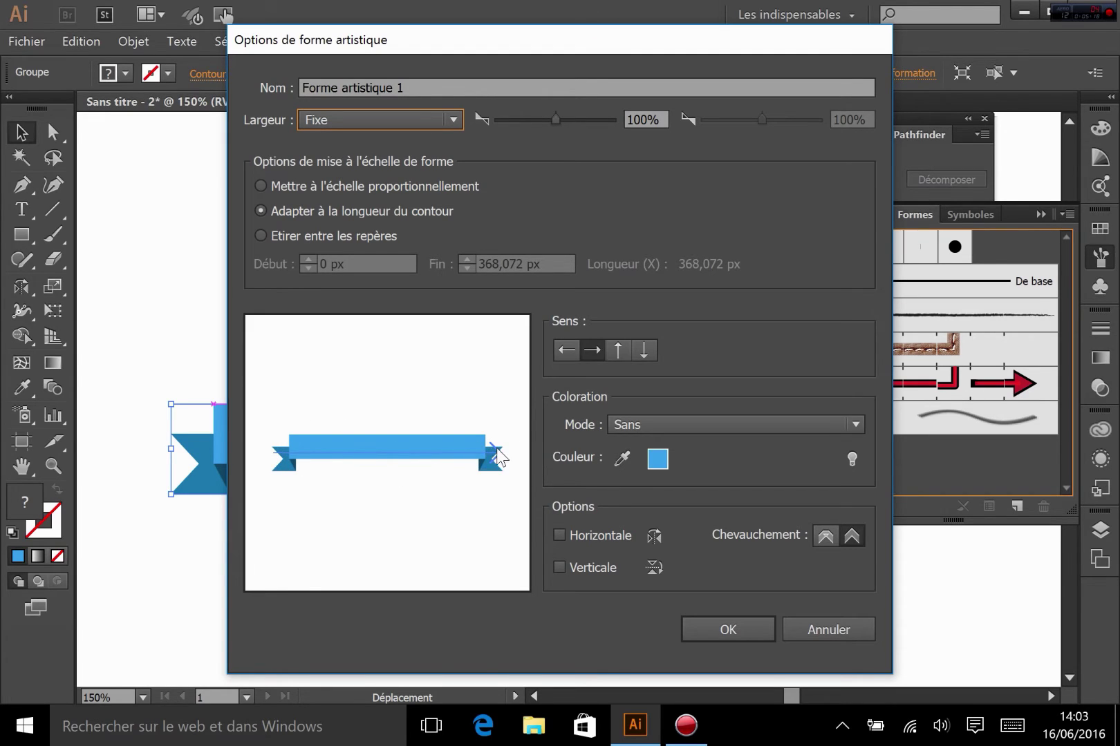
# Step: Try the upward brush direction, and restore the left-to-right direction
pyautogui.click(617, 353)
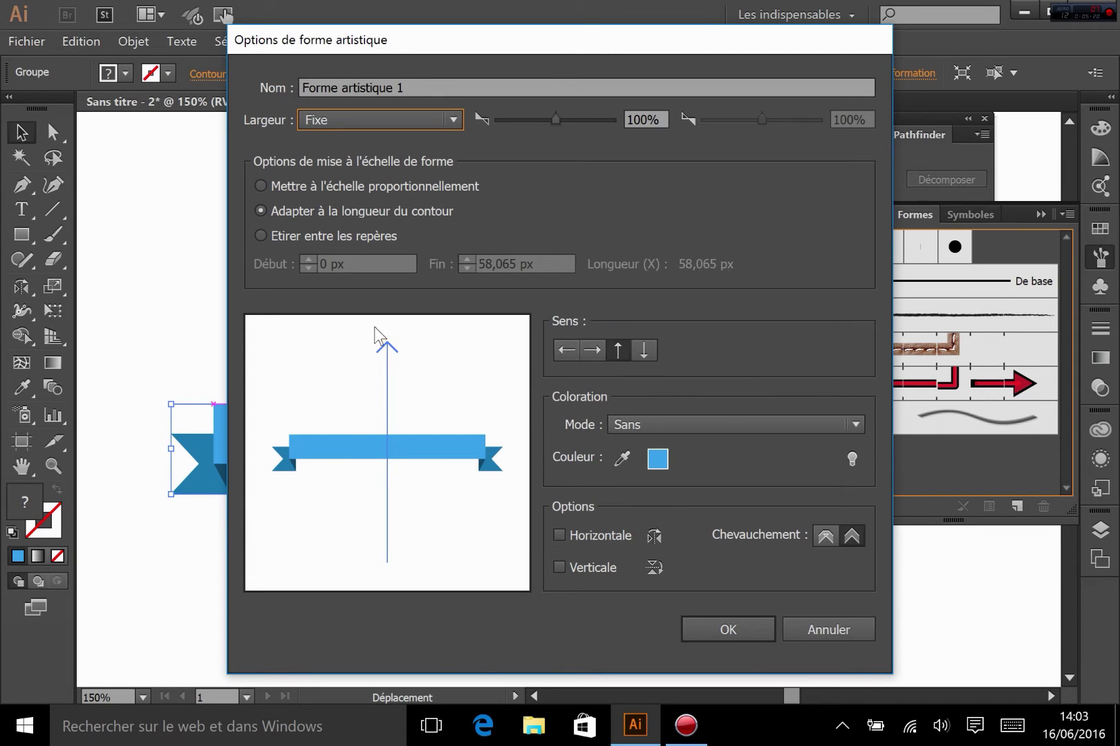
pyautogui.click(592, 352)
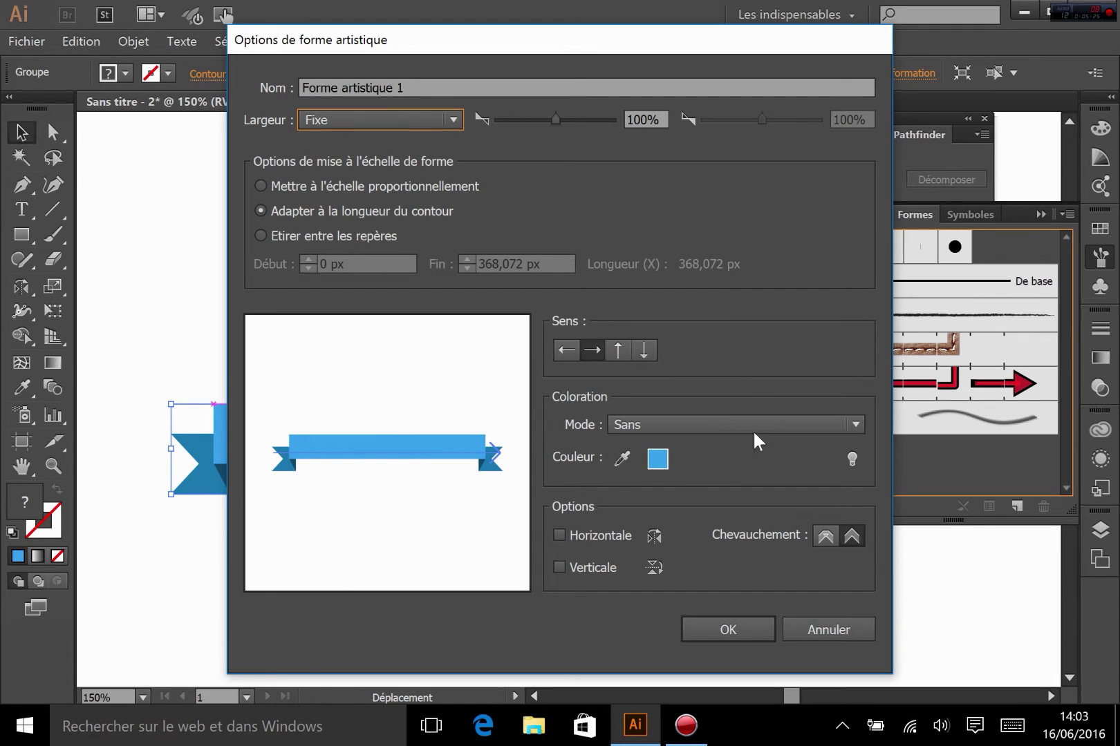
# Step: Review the colouring tips (Conseils de coloration) for the art brush, and close them
pyautogui.click(857, 455)
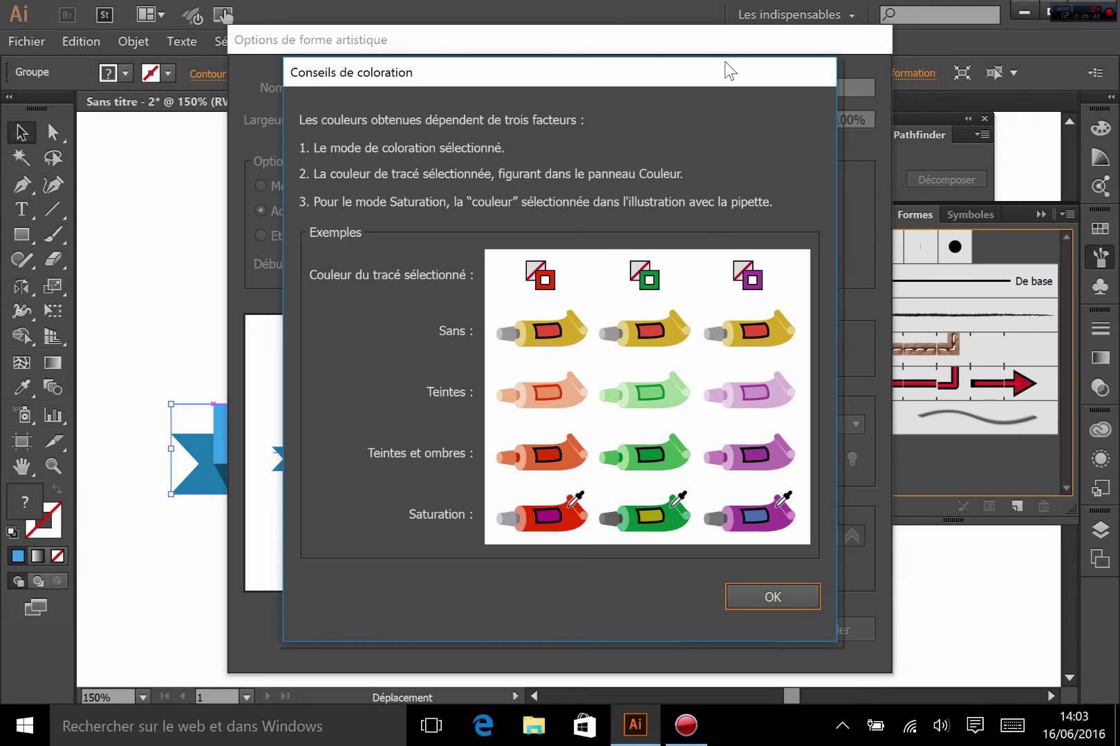
pyautogui.moveTo(640, 69); pyautogui.dragTo(808, 83)
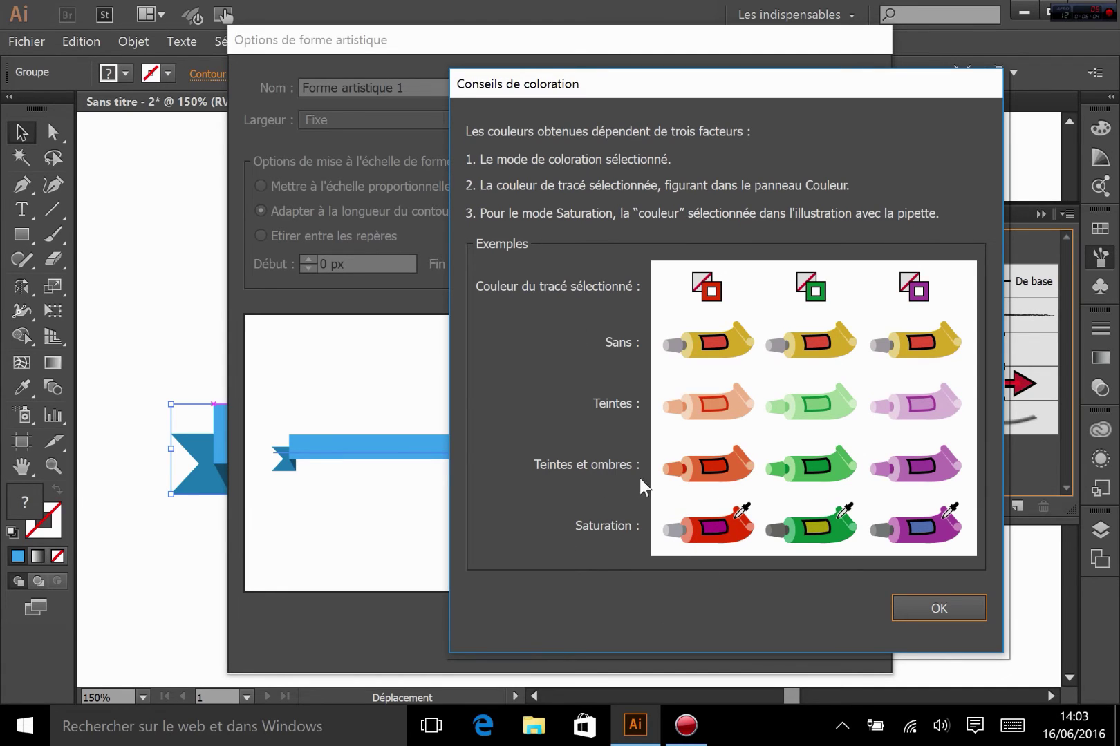
pyautogui.click(940, 608)
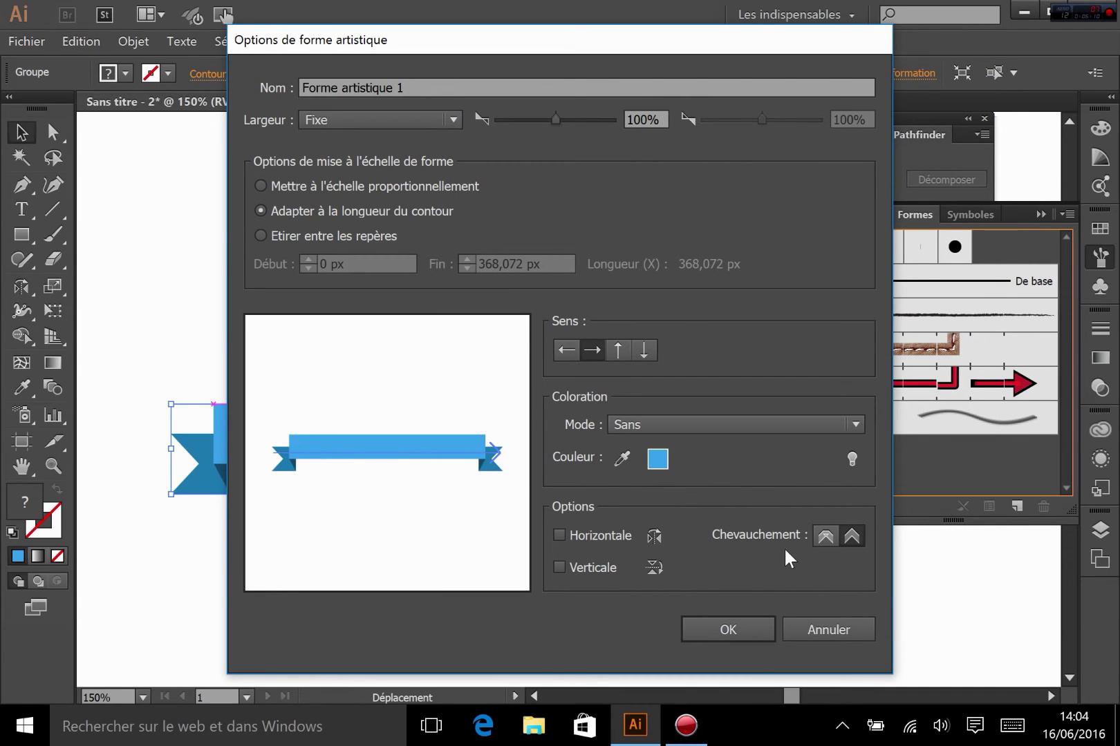
# Step: Create the ribbon art brush with the current options, and delete the original ribbon group from the artboard
pyautogui.click(711, 635)
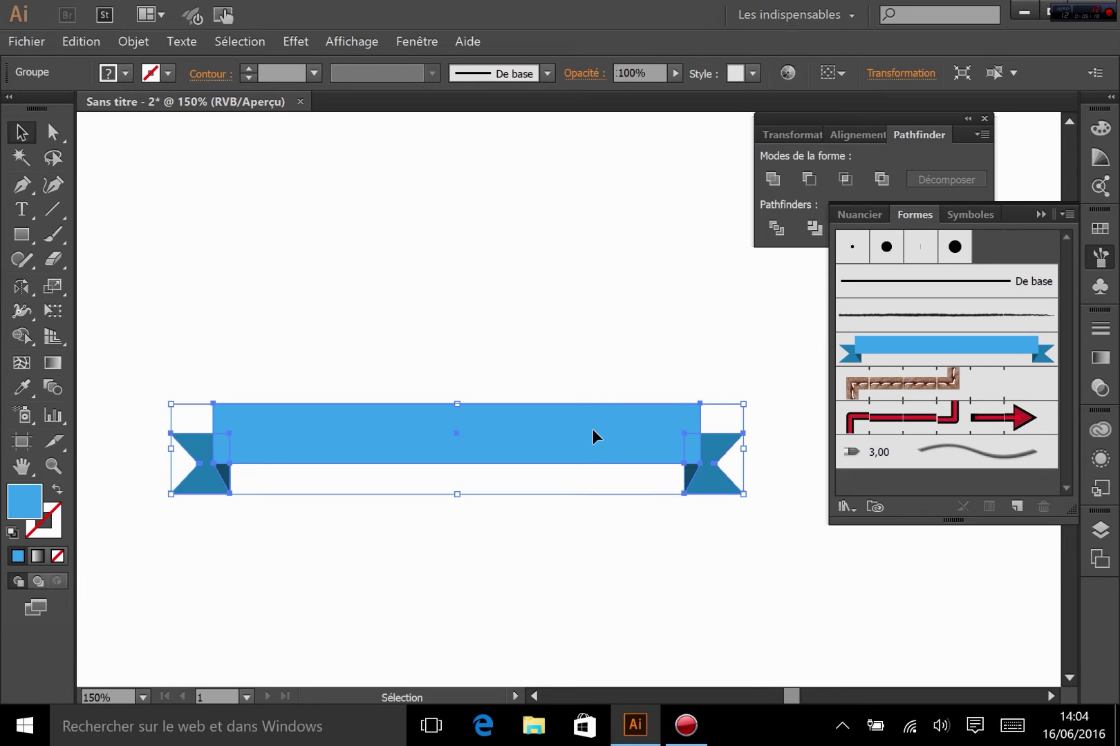
pyautogui.press('Delete')
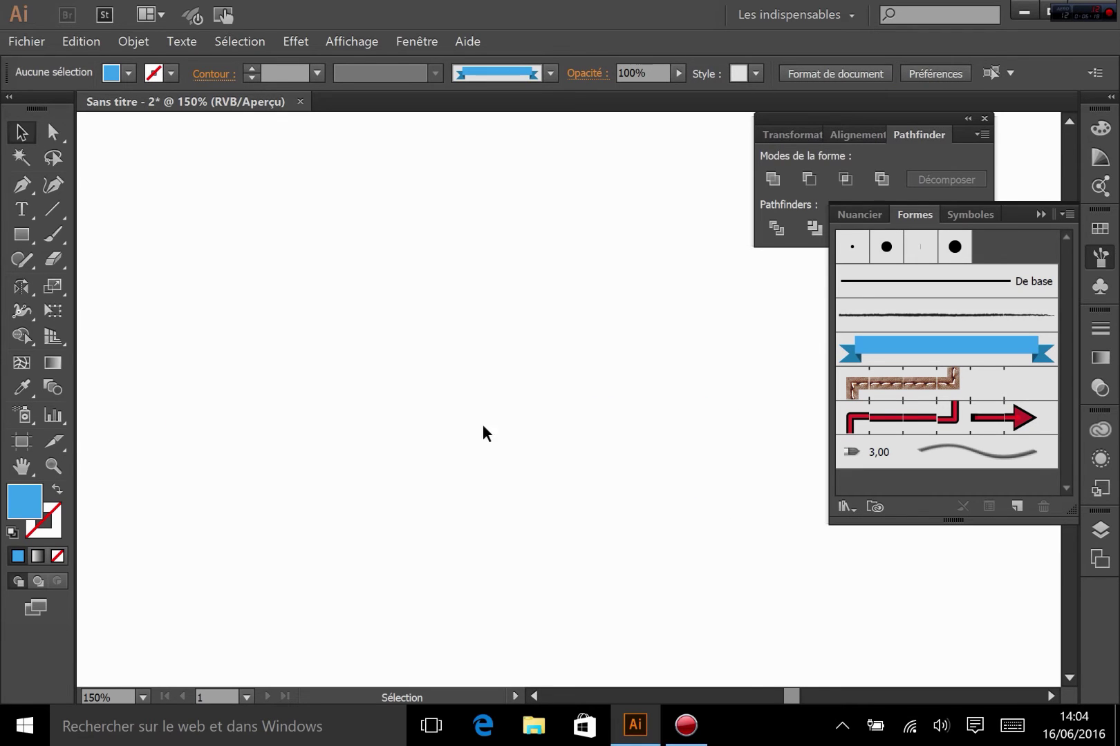
# Step: Draw an open S-shaped curve across the artboard with the Pen tool, using three anchor points
pyautogui.click(26, 185)
pyautogui.click(95, 286)
pyautogui.click(417, 371)
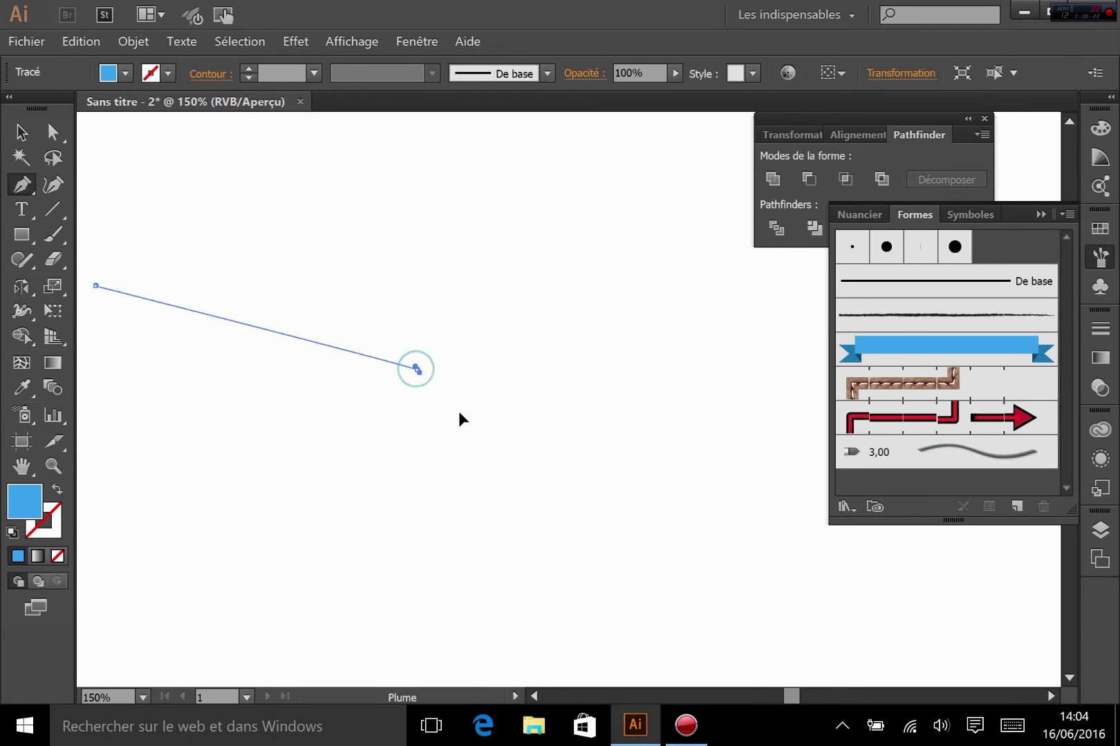
pyautogui.moveTo(458, 411); pyautogui.dragTo(570, 498)
pyautogui.click(755, 357)
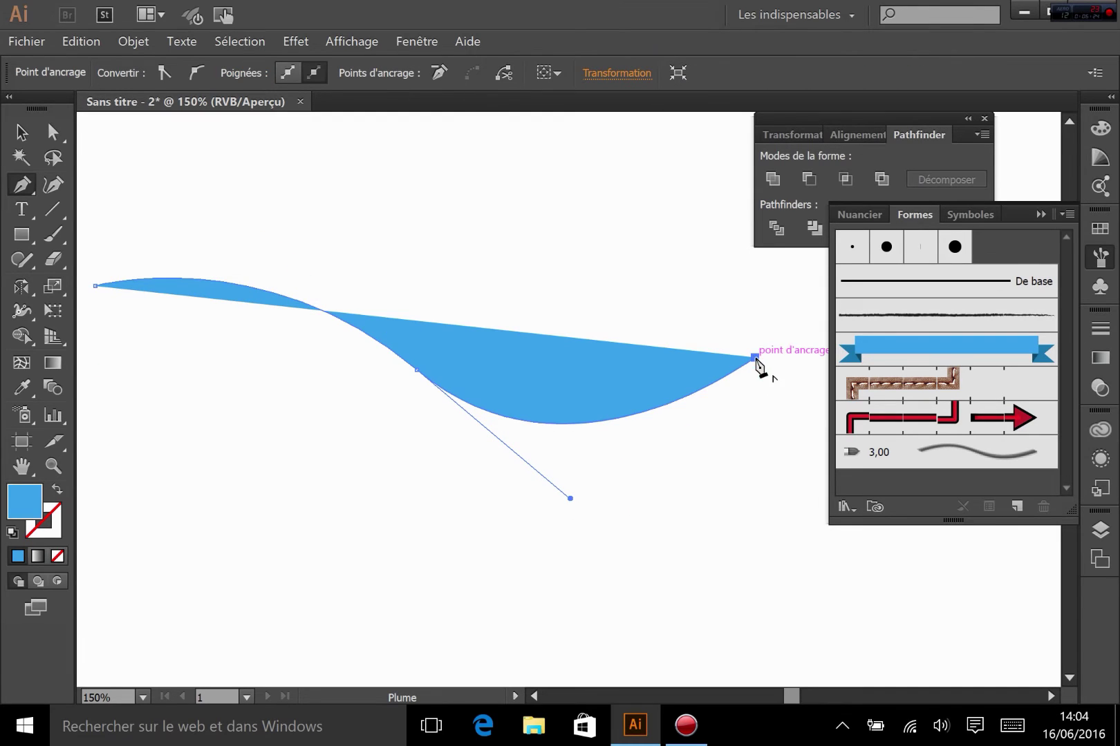
# Step: Swap the curve's fill and stroke to leave a blue stroke without fill, and apply the ribbon art brush to it
pyautogui.click(21, 132)
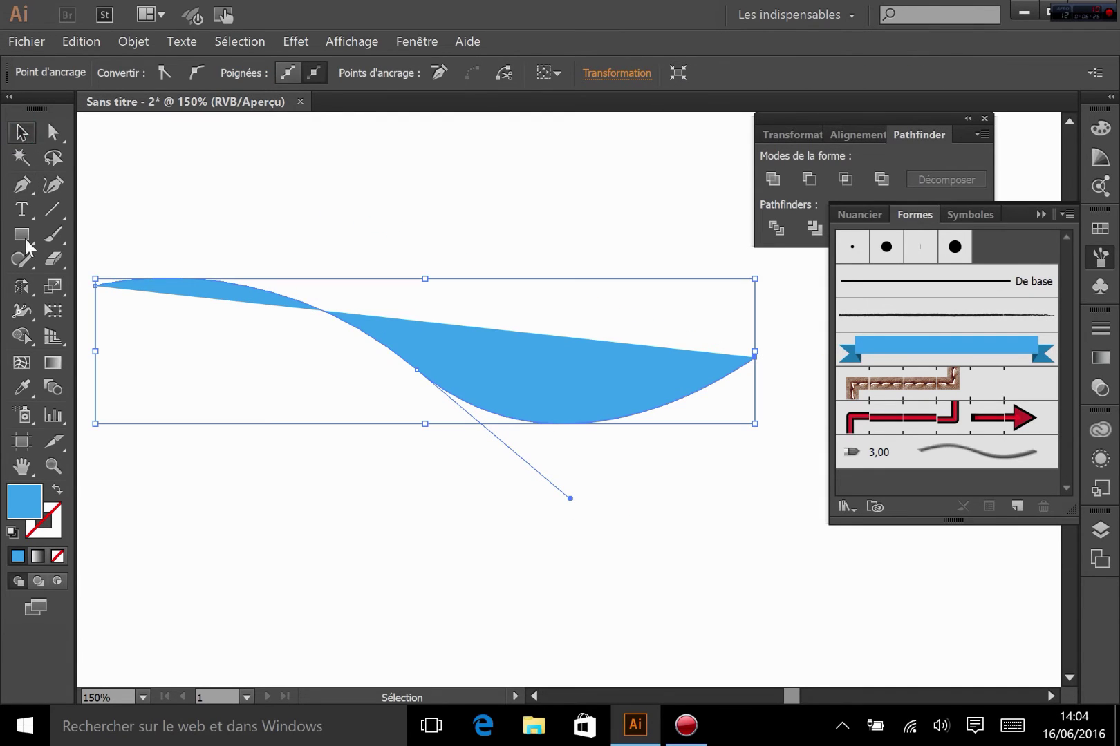
pyautogui.click(59, 492)
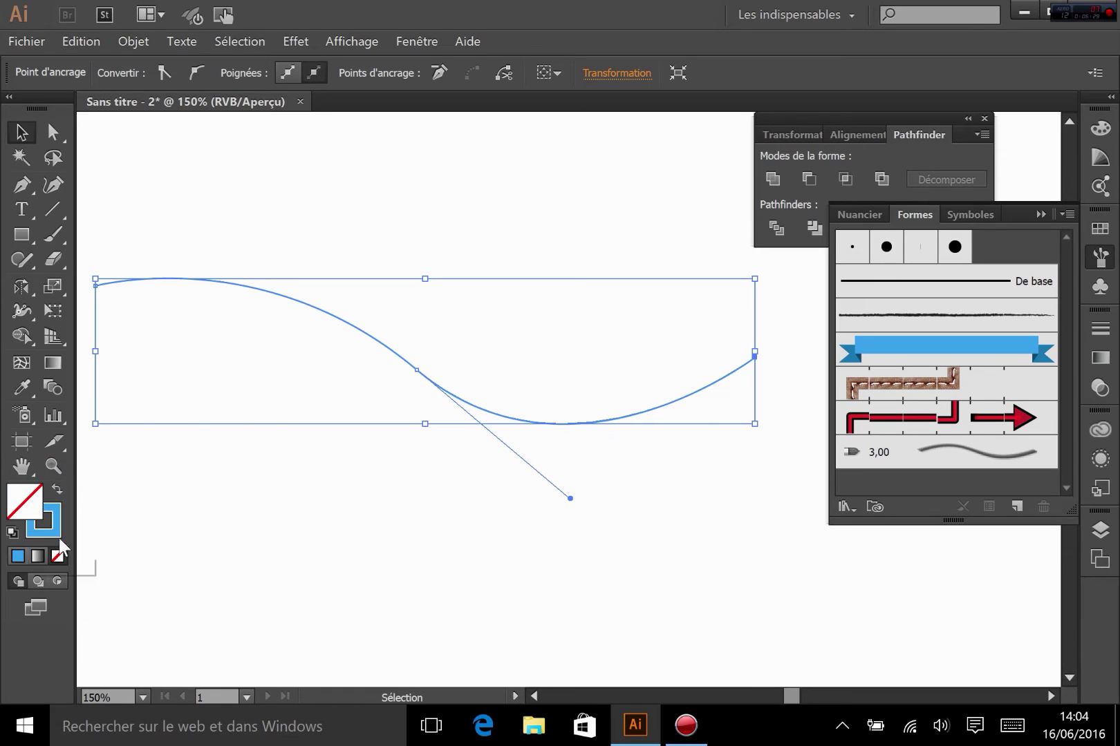
pyautogui.click(341, 585)
pyautogui.click(480, 407)
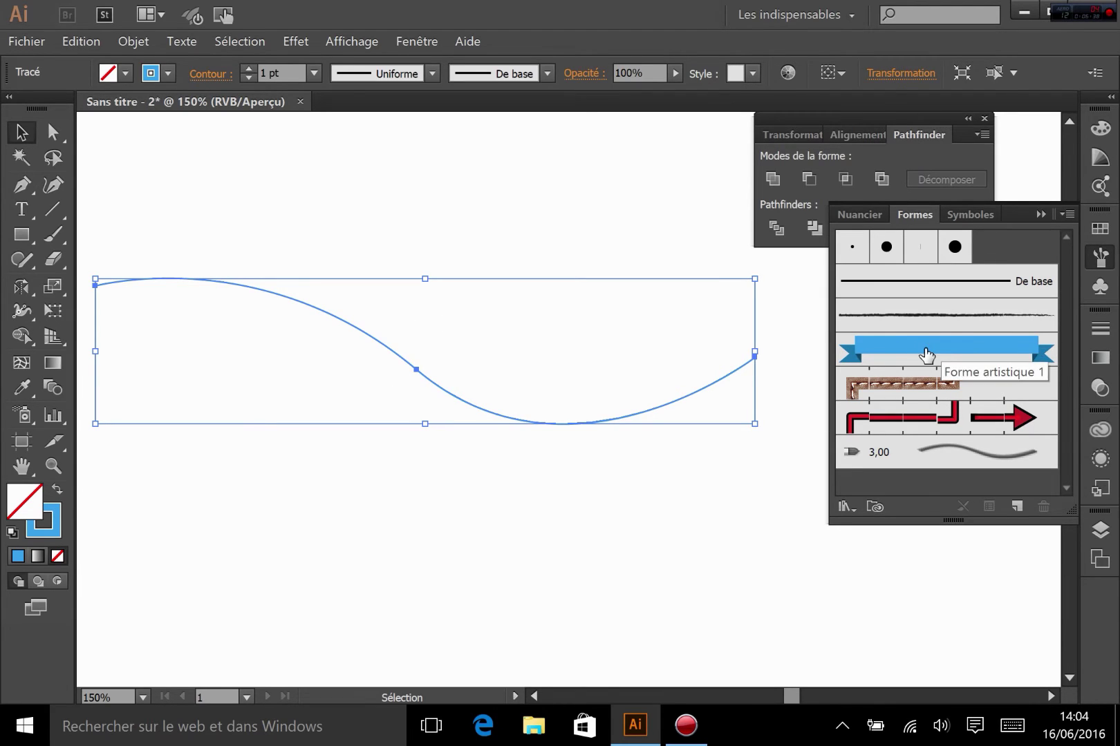
pyautogui.click(927, 355)
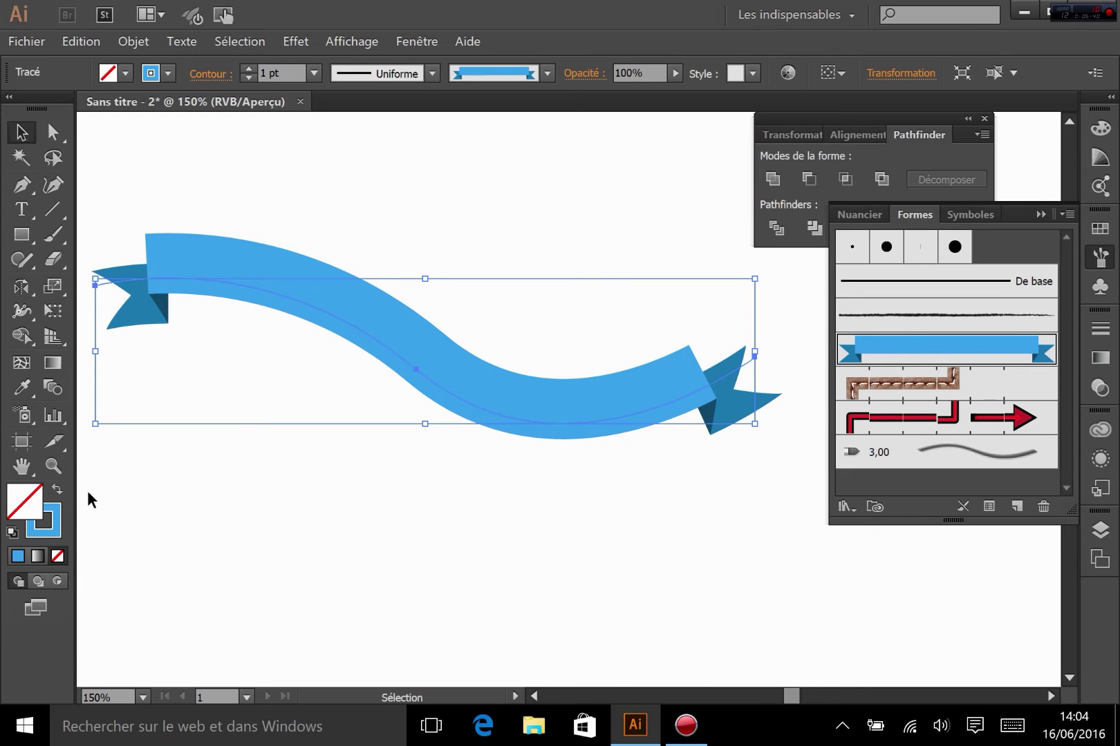
pyautogui.click(545, 513)
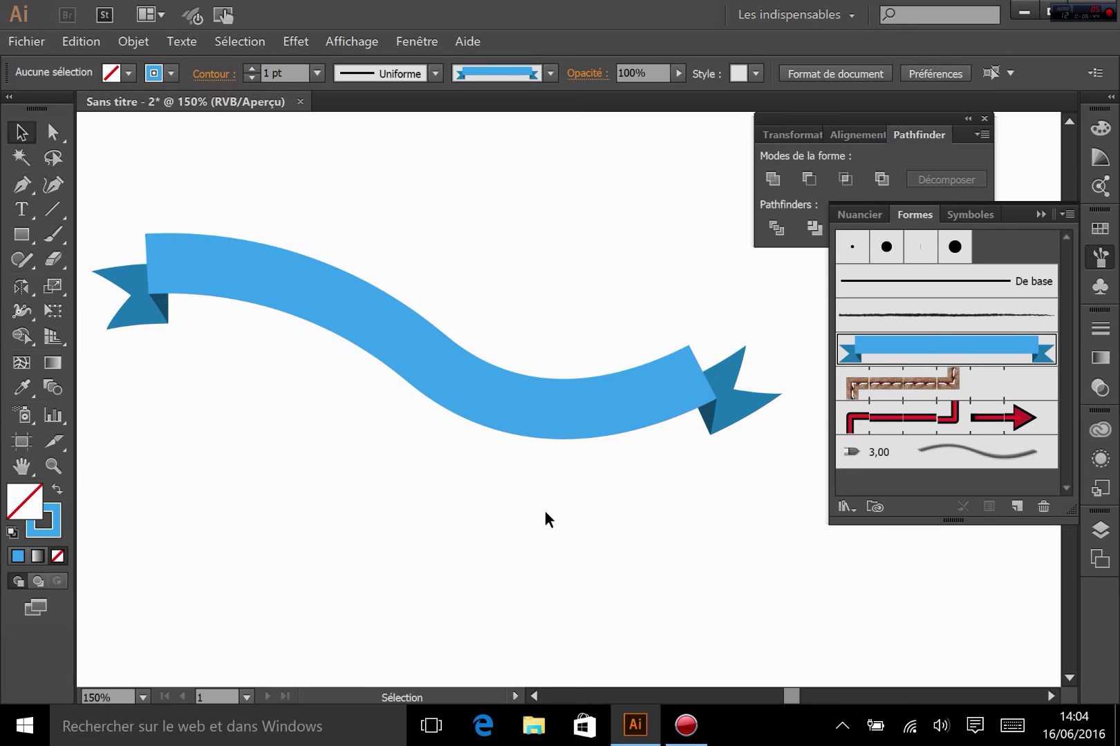
# Step: Move the curved ribbon upward, and delete it from the artboard
pyautogui.moveTo(610, 407); pyautogui.dragTo(609, 322)
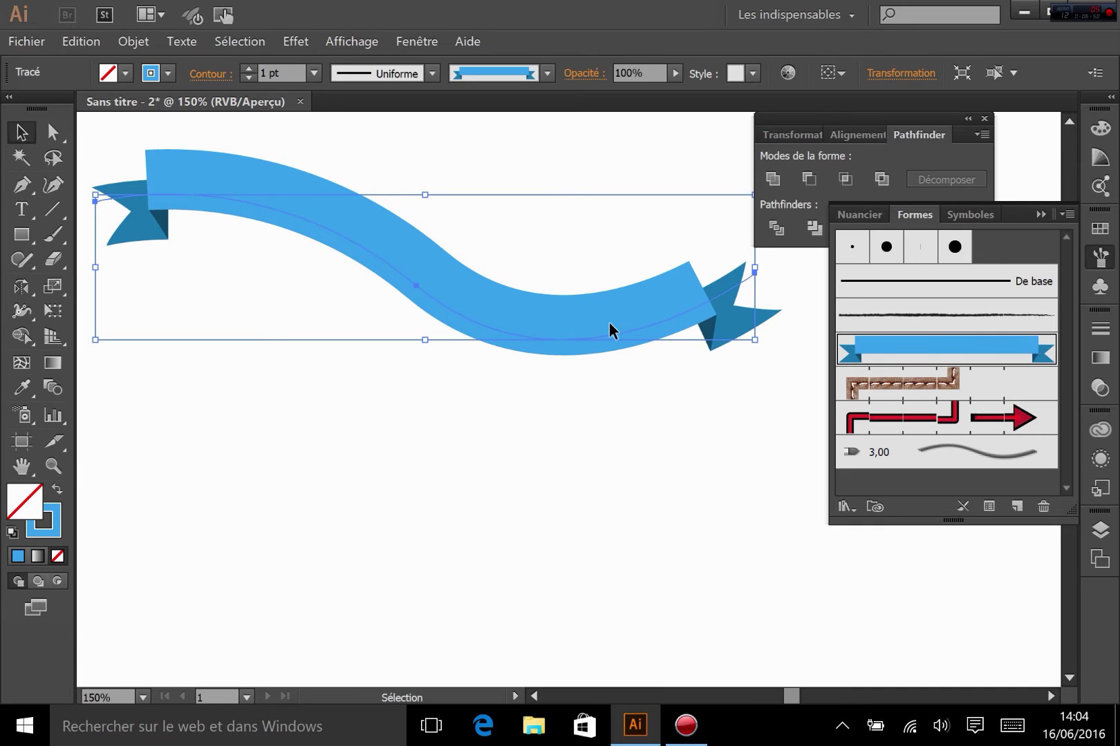
pyautogui.press('Delete')
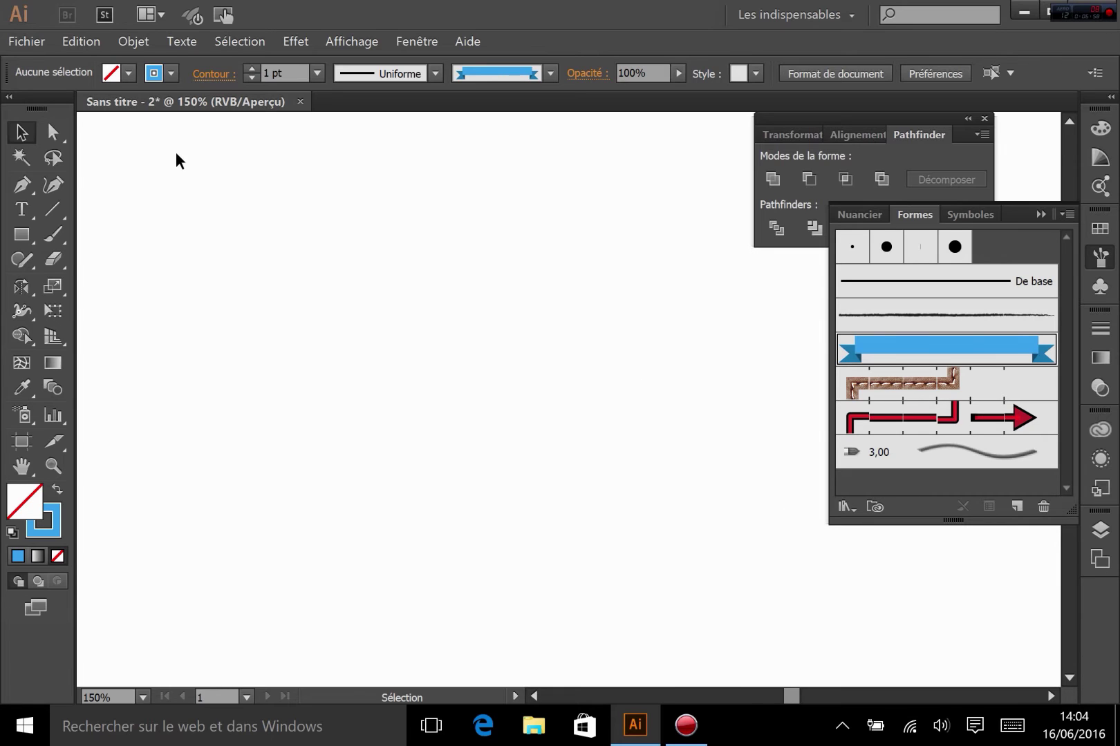
# Step: Draw a small five-pointed star in the artboard's upper-left area, and swap its colours to a blue fill without stroke
pyautogui.moveTo(19, 246); pyautogui.dragTo(89, 329)
pyautogui.moveTo(220, 275); pyautogui.dragTo(248, 309)
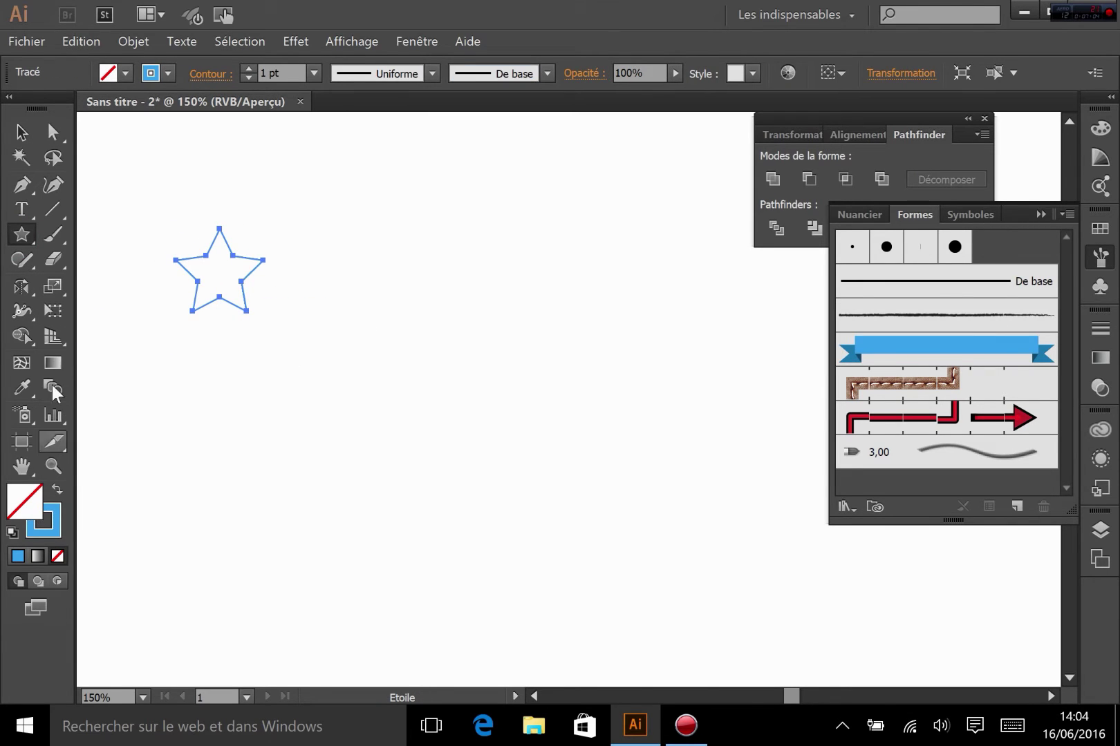
pyautogui.click(56, 491)
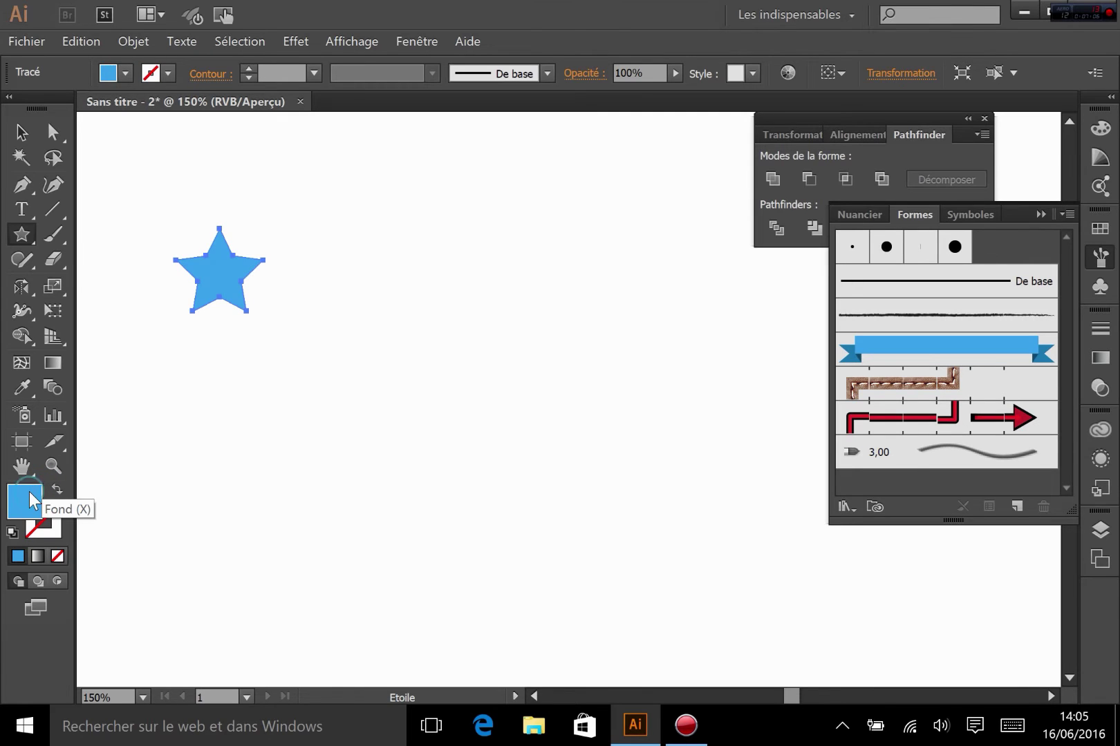
# Step: Set the star's fill colour to yellow E9ED3E, and deselect it
pyautogui.doubleClick(23, 499)
pyautogui.click(589, 439)
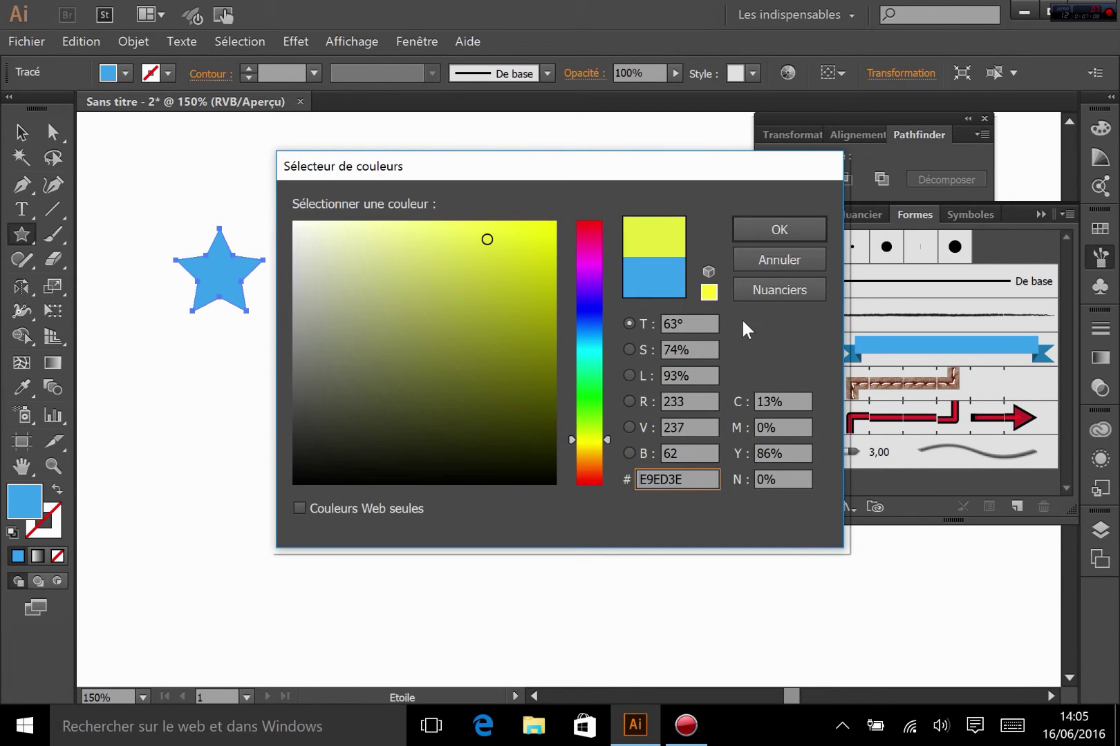
pyautogui.click(768, 231)
pyautogui.press('v')
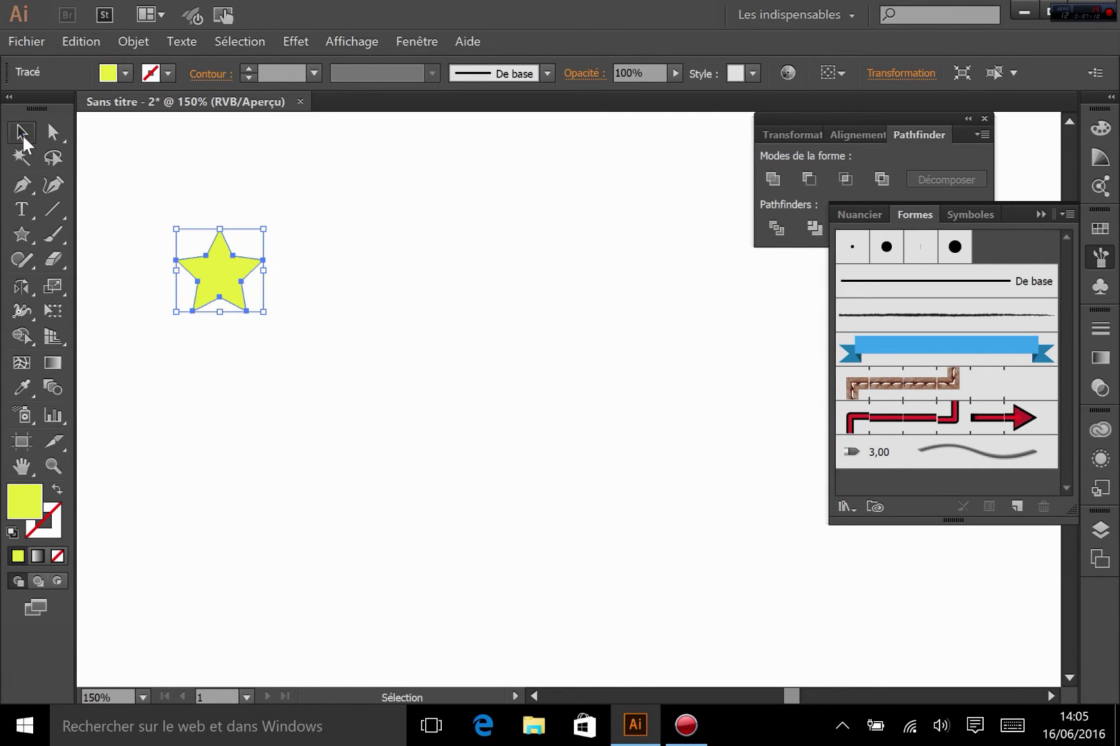
pyautogui.click(331, 420)
# Step: Start a new brush from the yellow star, choosing the pattern brush type (Forme de motif)
pyautogui.moveTo(216, 283)
pyautogui.mouseDown()
pyautogui.moveTo(721, 517)
pyautogui.moveTo(931, 484)
pyautogui.mouseUp()
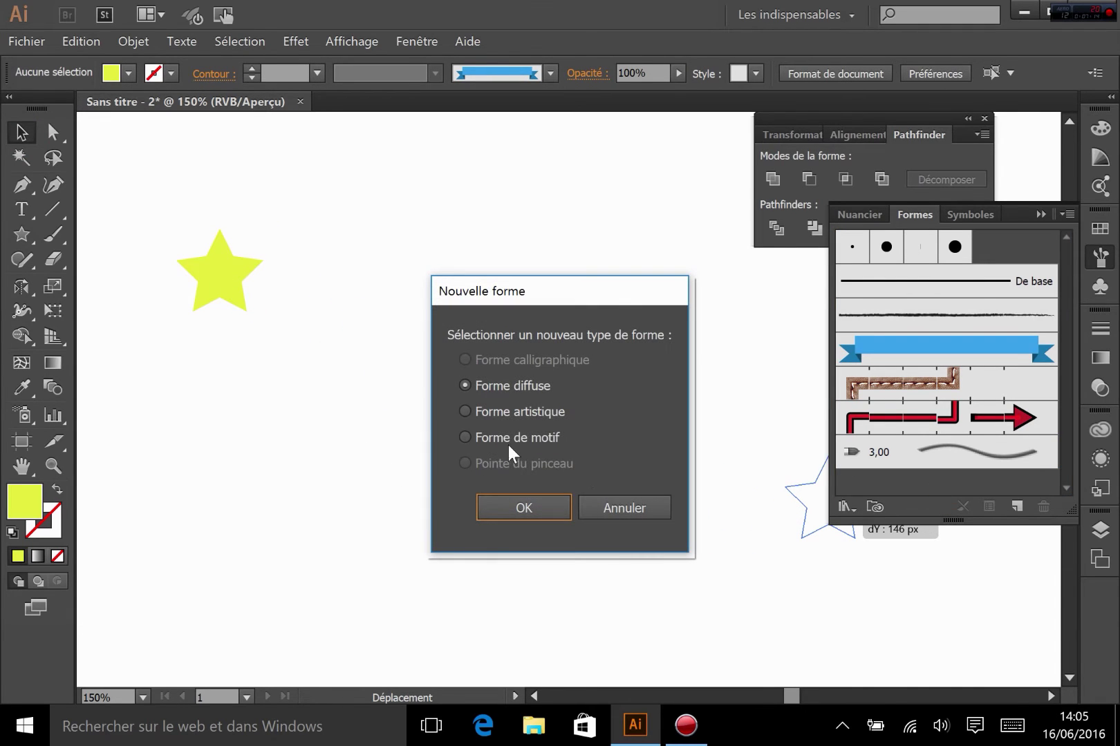
pyautogui.click(504, 435)
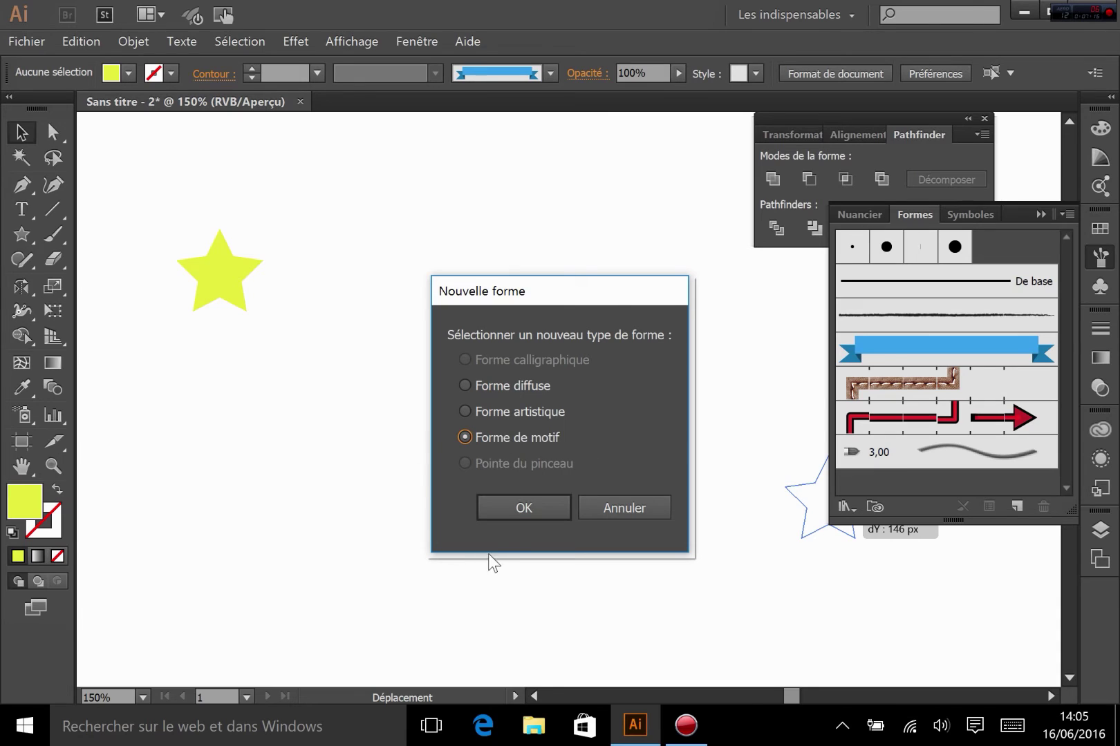
pyautogui.click(528, 508)
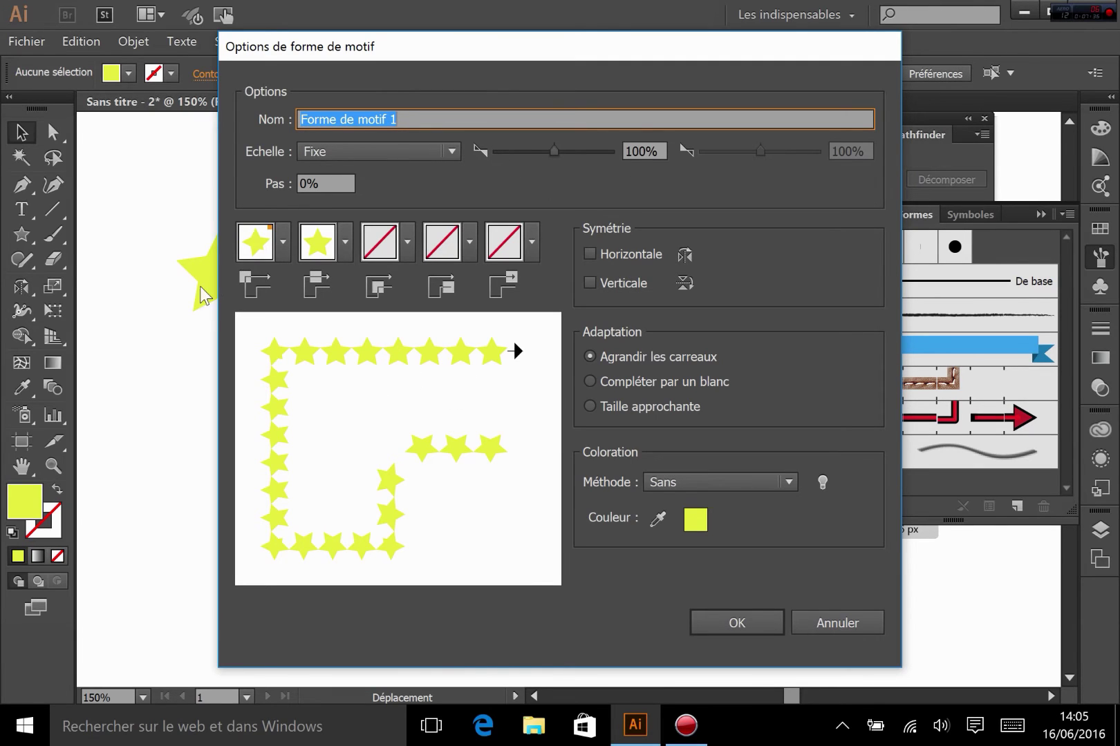
# Step: Try pattern tile spacings (Pas) of 20%, 10% and 100%, and restore the spacing to 0%
pyautogui.click(330, 183)
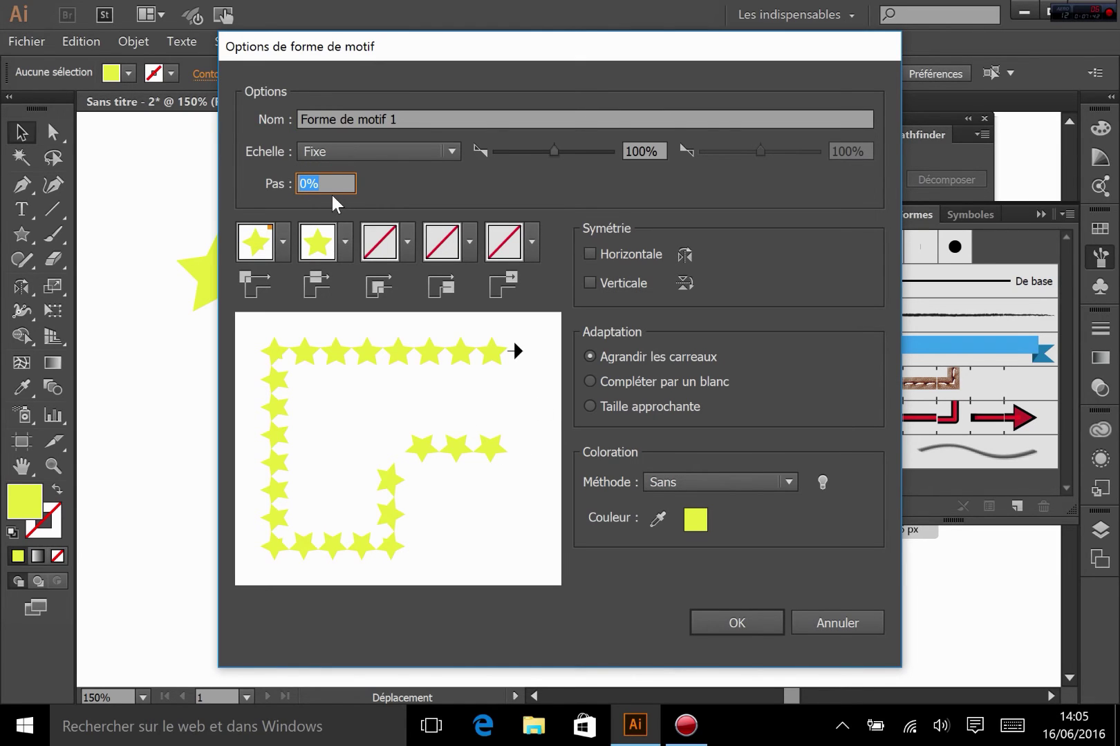
pyautogui.write('20')
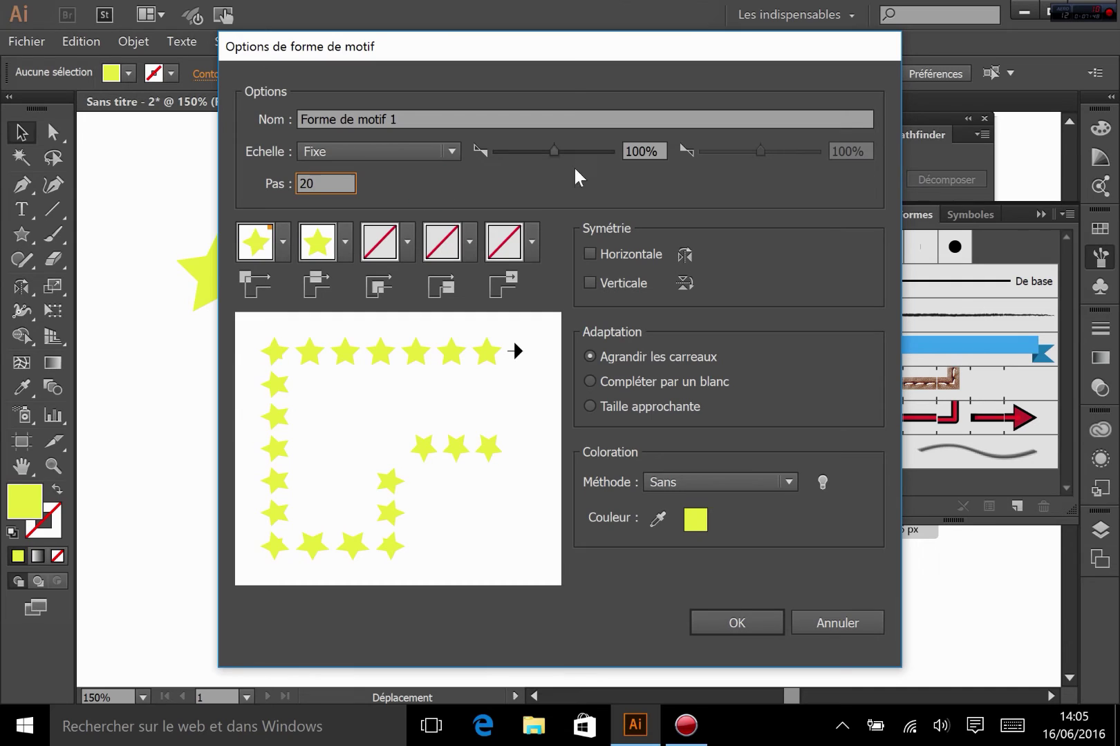
pyautogui.press('Tab')
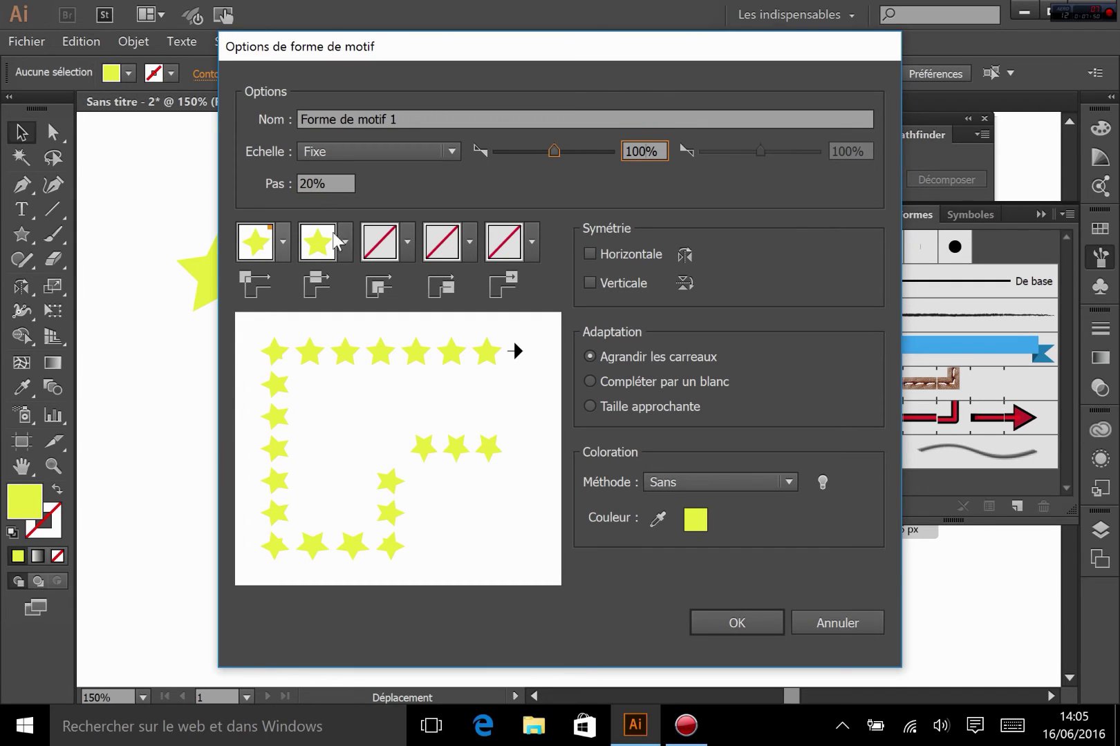
pyautogui.moveTo(342, 182); pyautogui.dragTo(250, 192)
pyautogui.write('10')
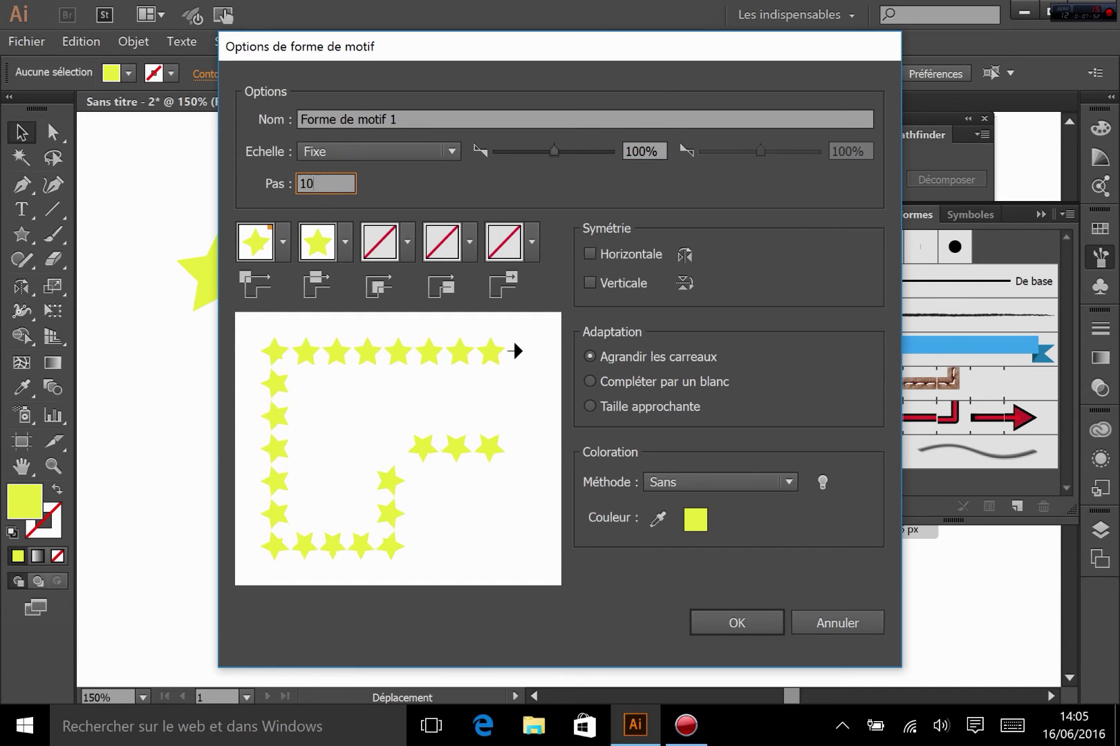
pyautogui.write('0')
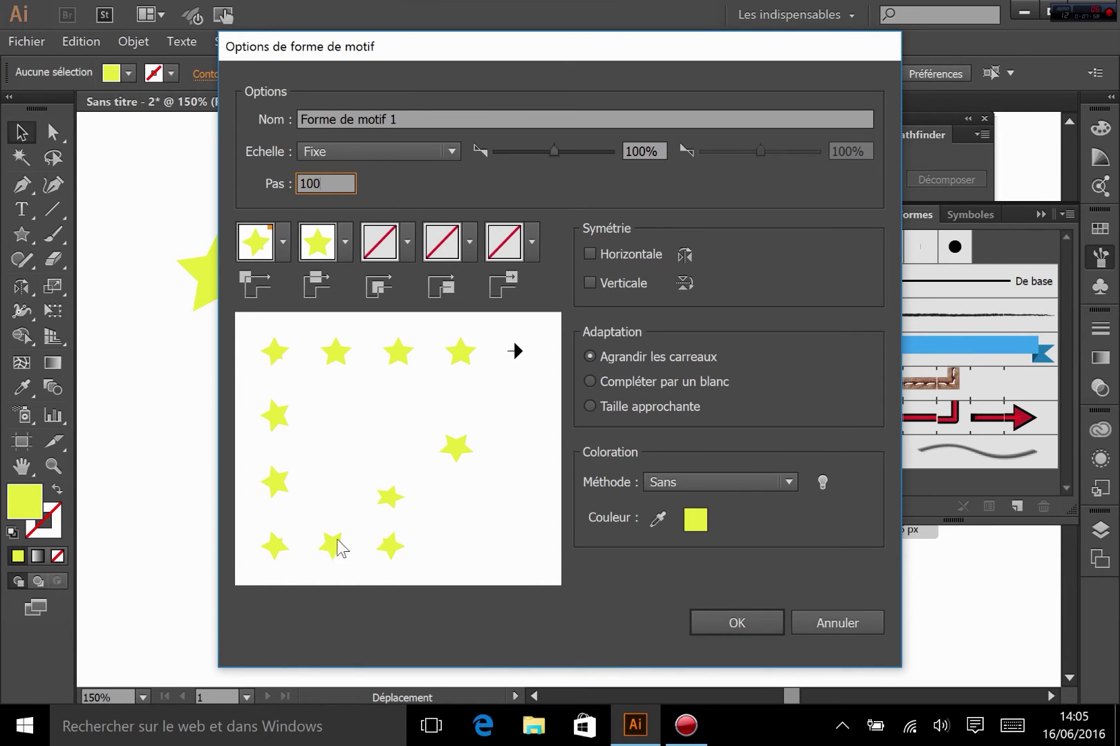
pyautogui.hotkey('ctrl', 'a')
pyautogui.write('0')
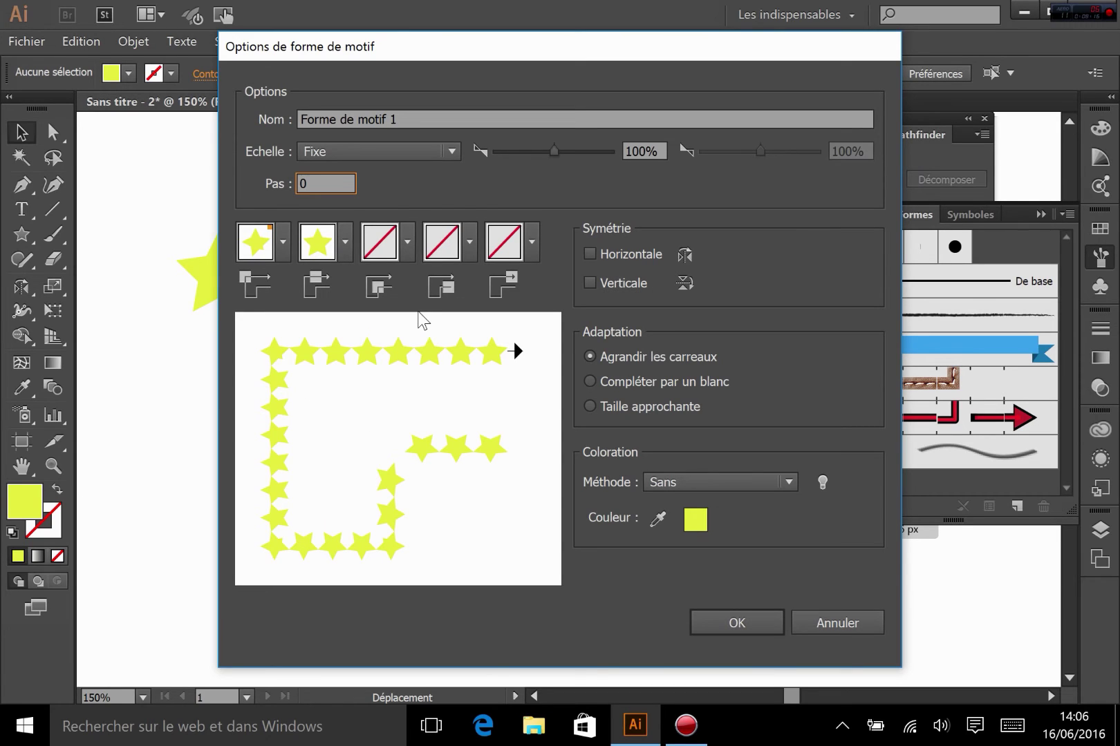
# Step: Set the pattern brush's outer corner tile (Angle extérieur) to Aucun
pyautogui.click(288, 238)
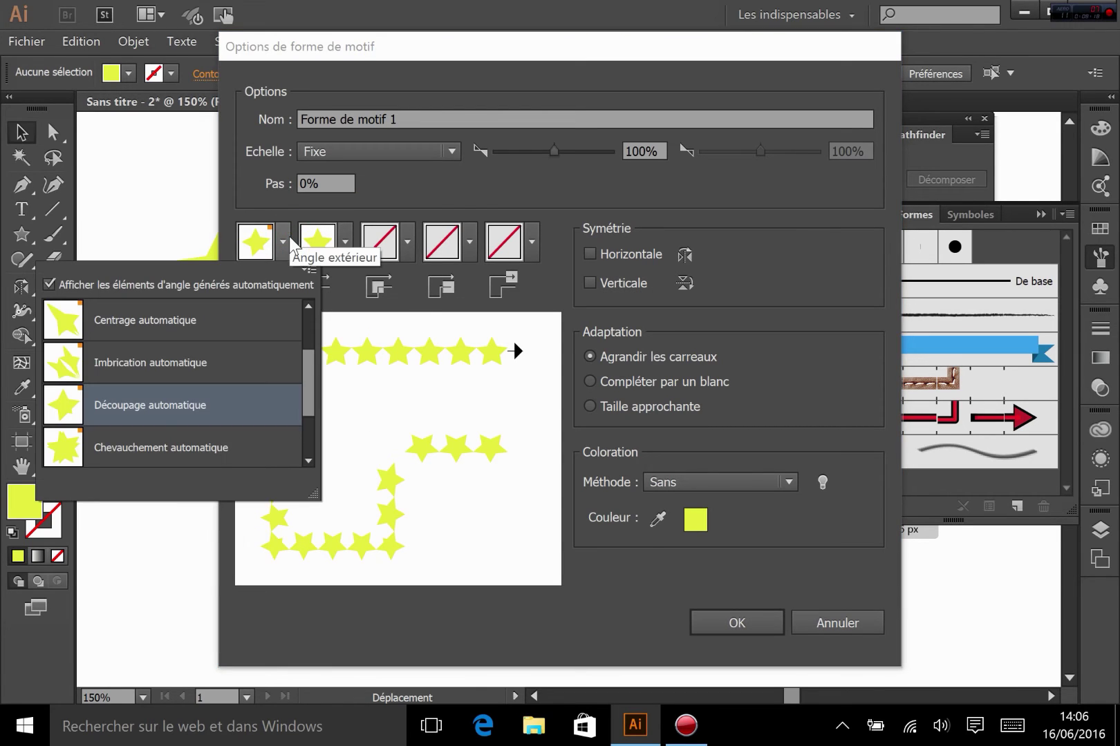
pyautogui.moveTo(304, 377); pyautogui.dragTo(303, 305)
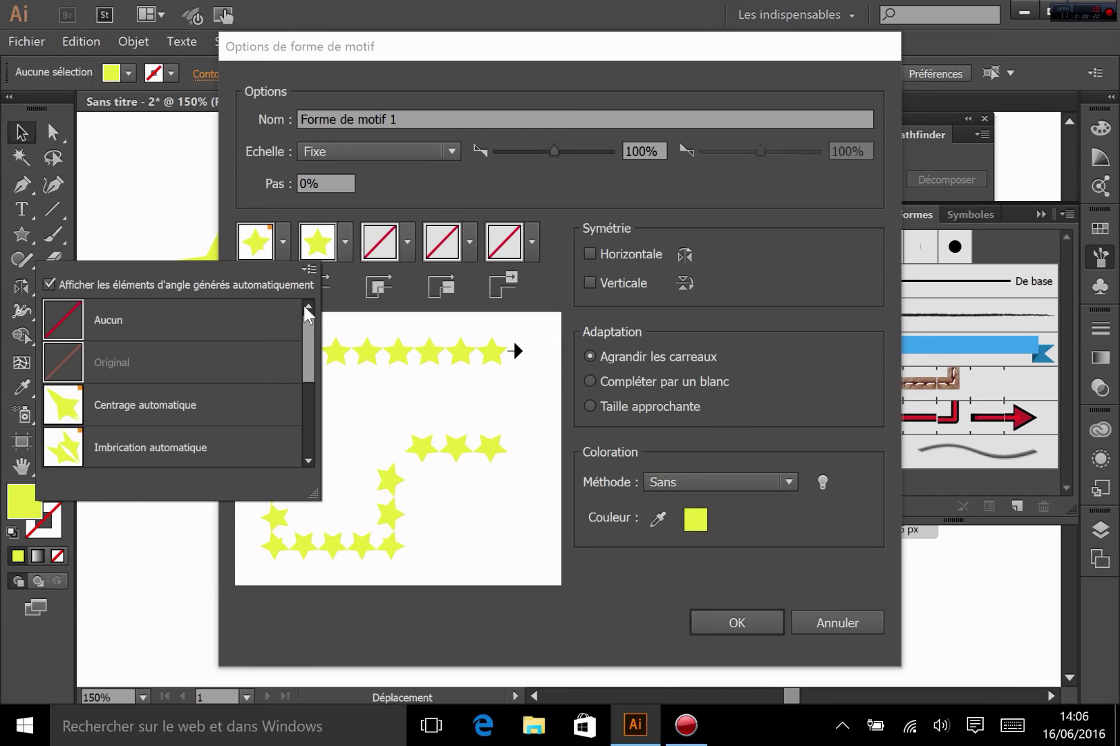
pyautogui.click(197, 314)
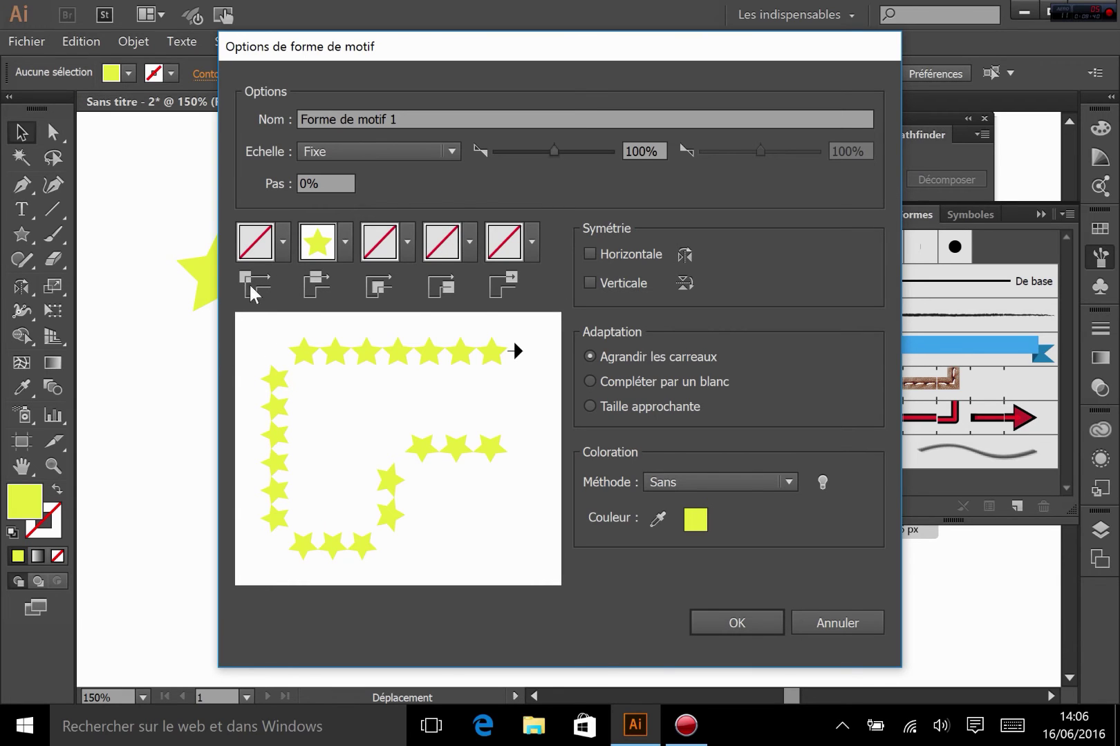
# Step: Browse the other outer corner tile choices, and cancel the pattern brush creation
pyautogui.click(282, 241)
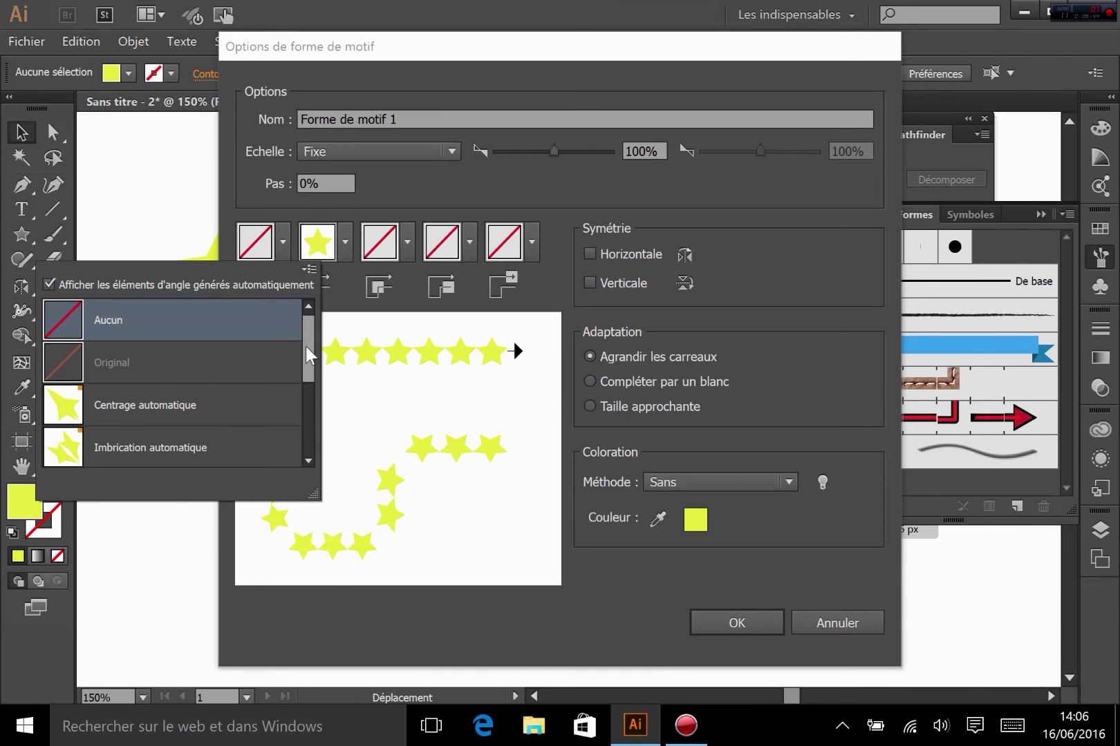
pyautogui.click(310, 459)
pyautogui.click(310, 459)
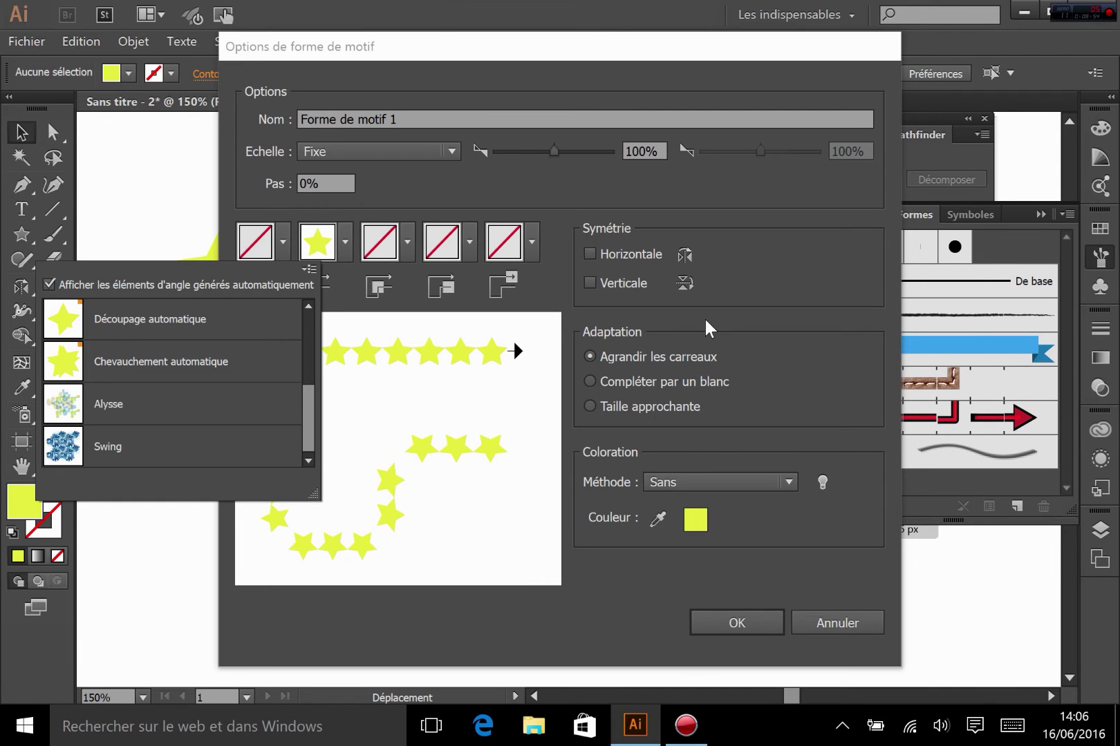
pyautogui.click(575, 191)
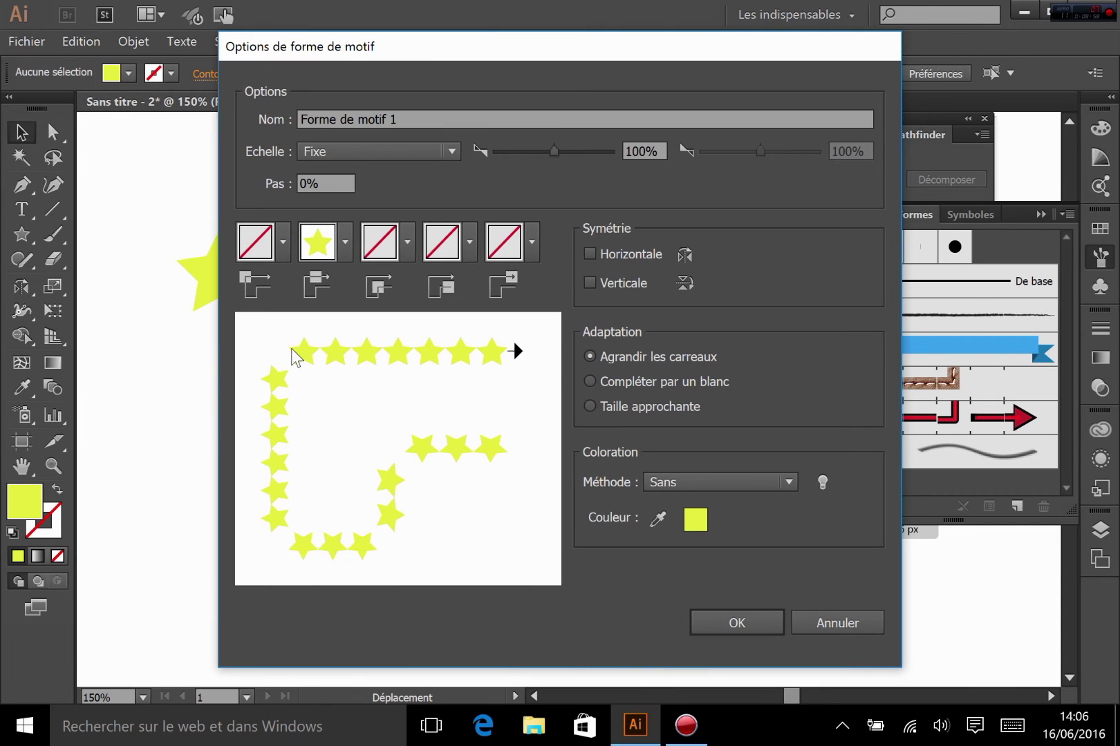
pyautogui.click(823, 632)
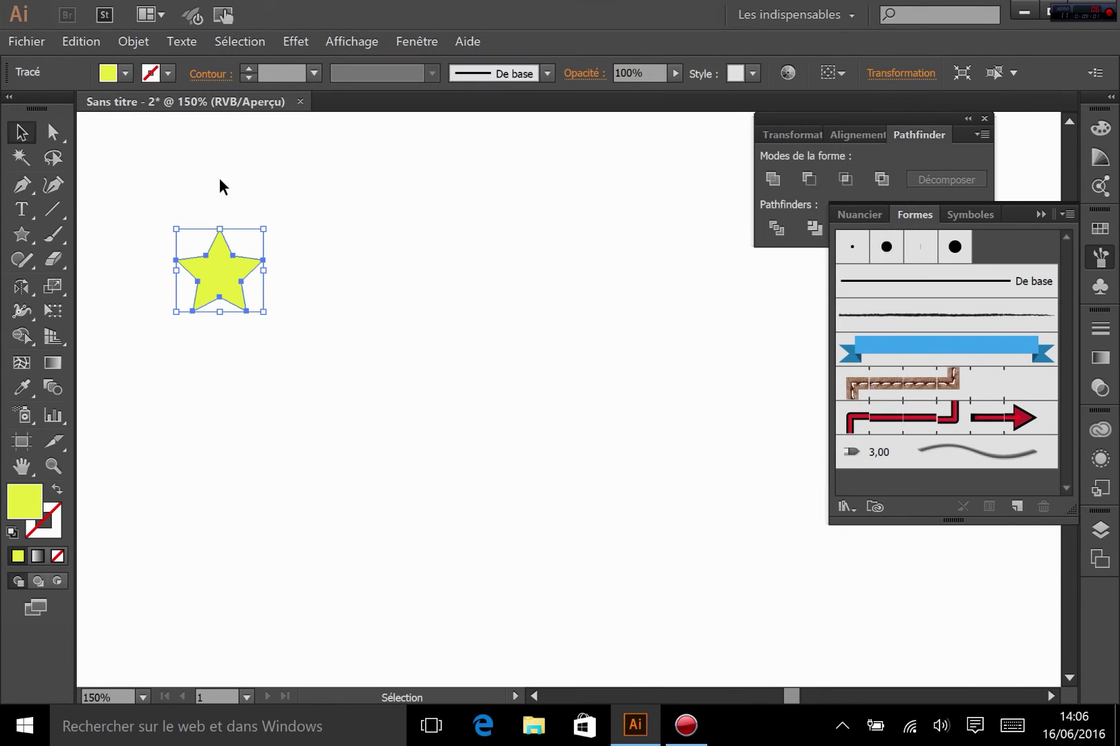
# Step: Draw a yellow circle beside the star with the Ellipse tool
pyautogui.click(21, 235)
pyautogui.moveTo(70, 261); pyautogui.dragTo(70, 285)
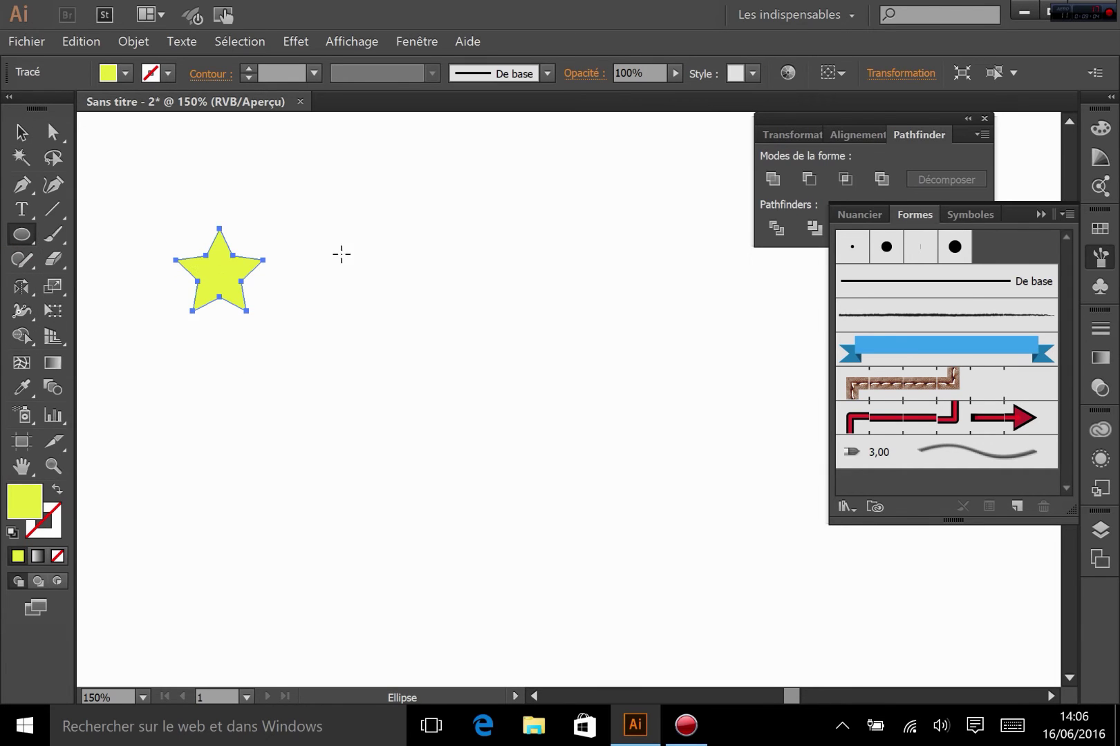
pyautogui.moveTo(360, 223); pyautogui.dragTo(423, 283)
pyautogui.click(20, 130)
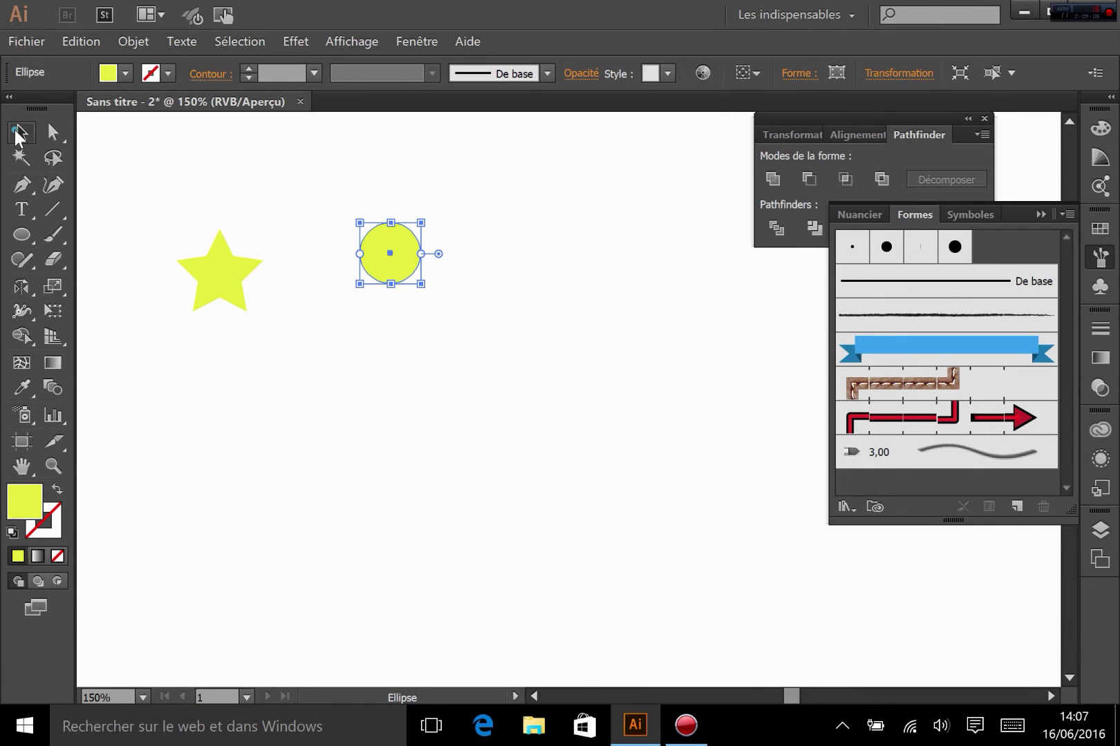
# Step: Save the yellow circle and the yellow star as two new pattern swatches
pyautogui.click(1098, 230)
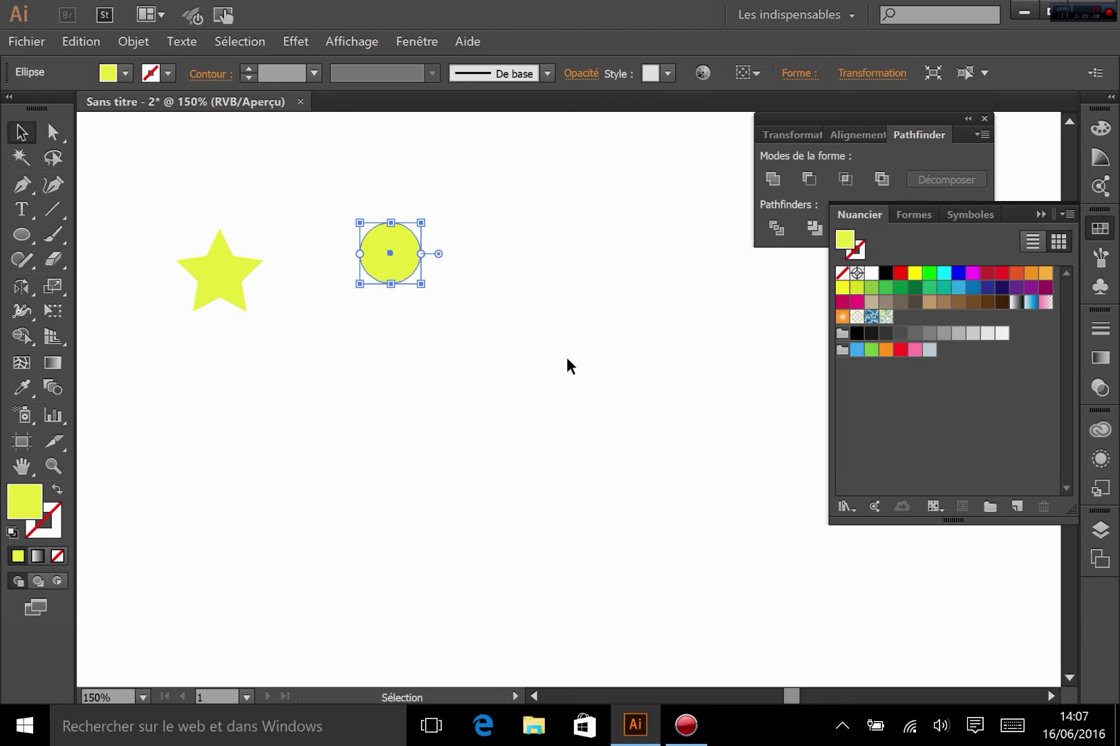
pyautogui.moveTo(411, 261); pyautogui.dragTo(898, 317)
pyautogui.click(305, 338)
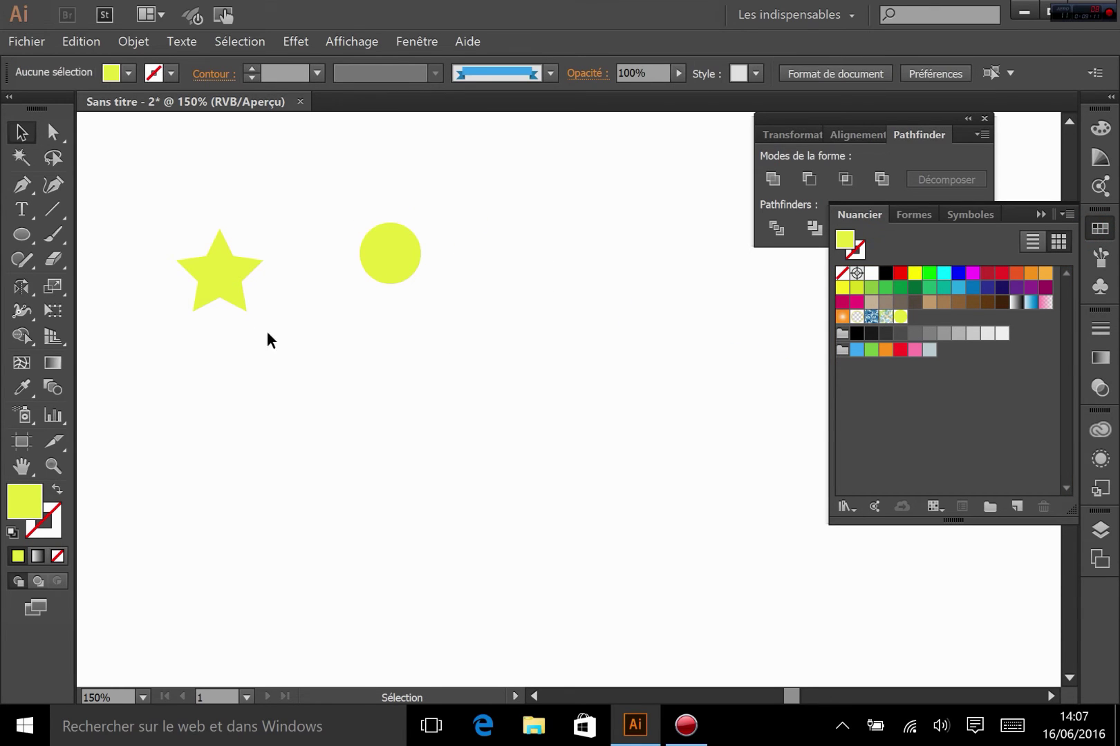
pyautogui.click(225, 292)
pyautogui.moveTo(225, 292); pyautogui.dragTo(918, 324)
pyautogui.moveTo(918, 322); pyautogui.dragTo(917, 321)
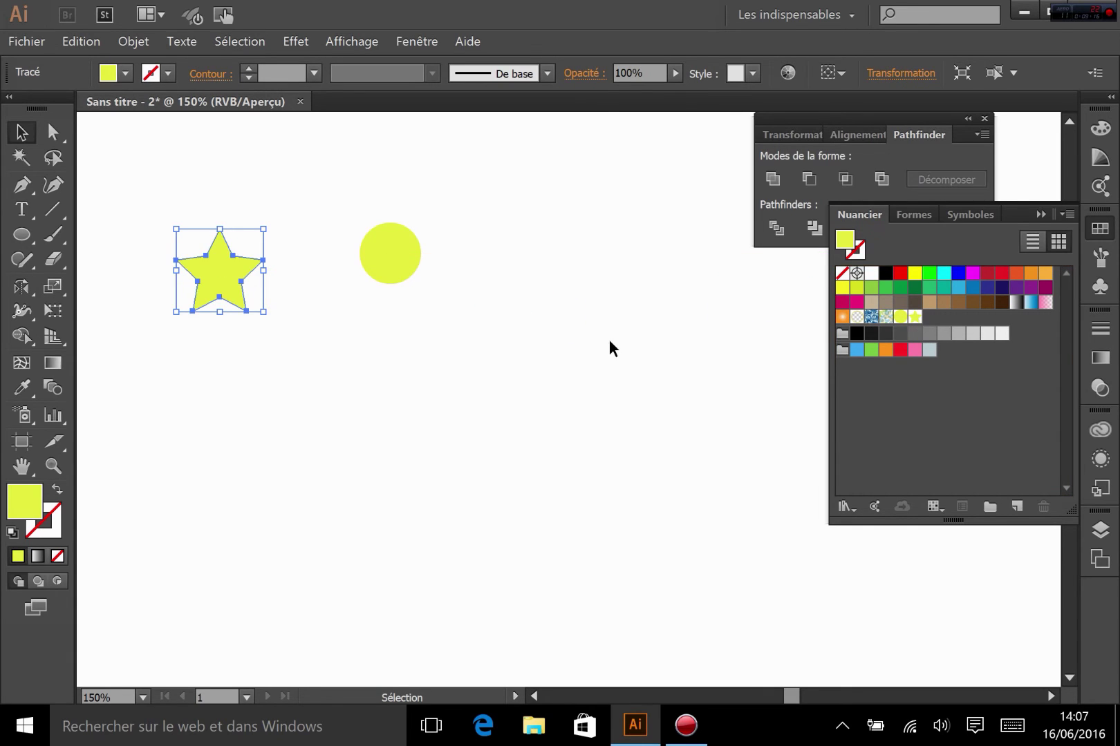
pyautogui.click(610, 347)
# Step: Start a new brush from the yellow star, choosing the Forme de motif type and opening its options
pyautogui.click(1099, 233)
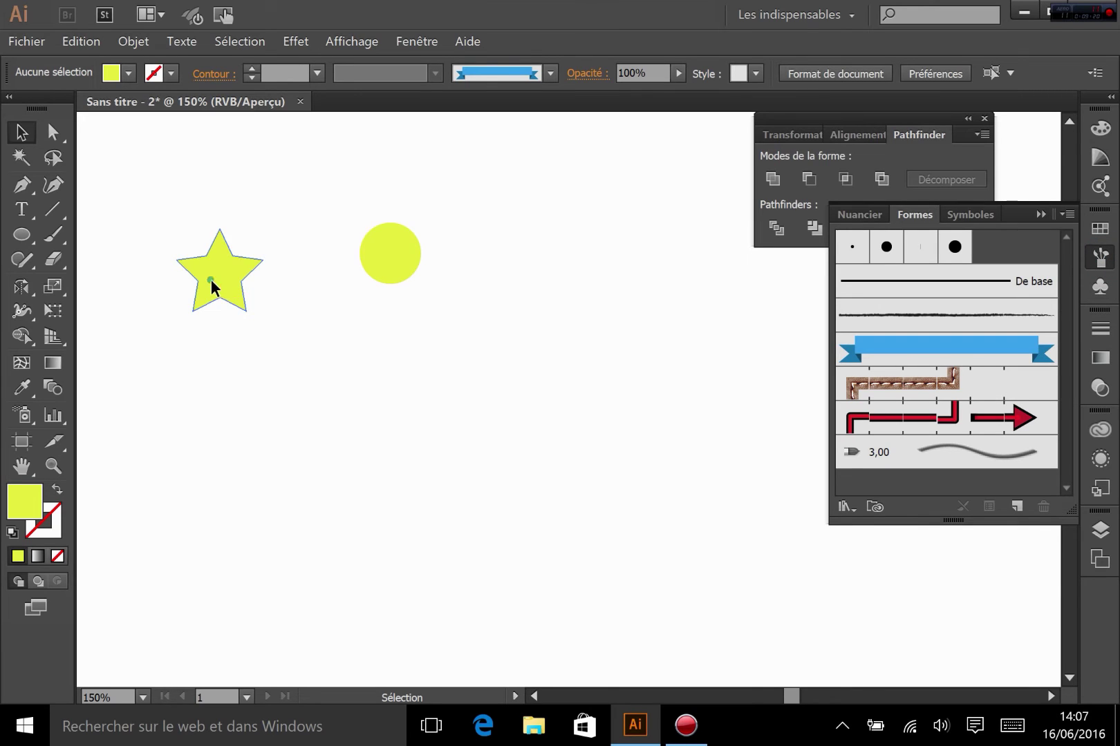
pyautogui.moveTo(212, 284)
pyautogui.mouseDown()
pyautogui.moveTo(627, 490)
pyautogui.moveTo(929, 490)
pyautogui.moveTo(919, 484)
pyautogui.mouseUp()
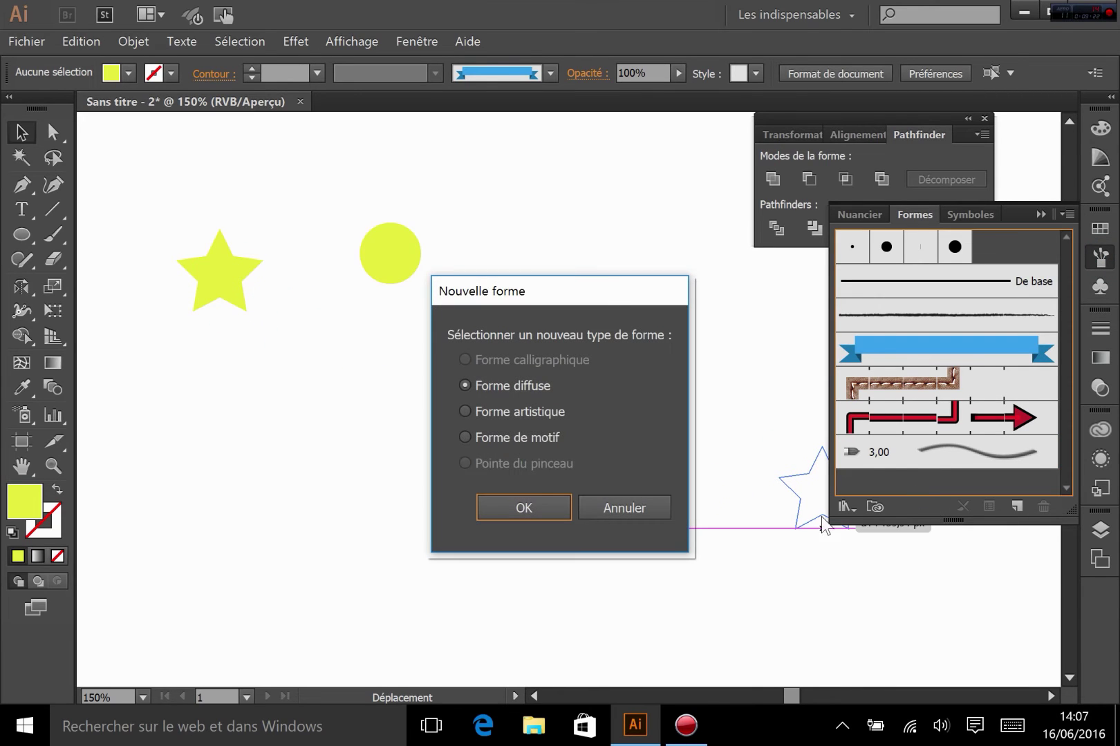
pyautogui.click(512, 441)
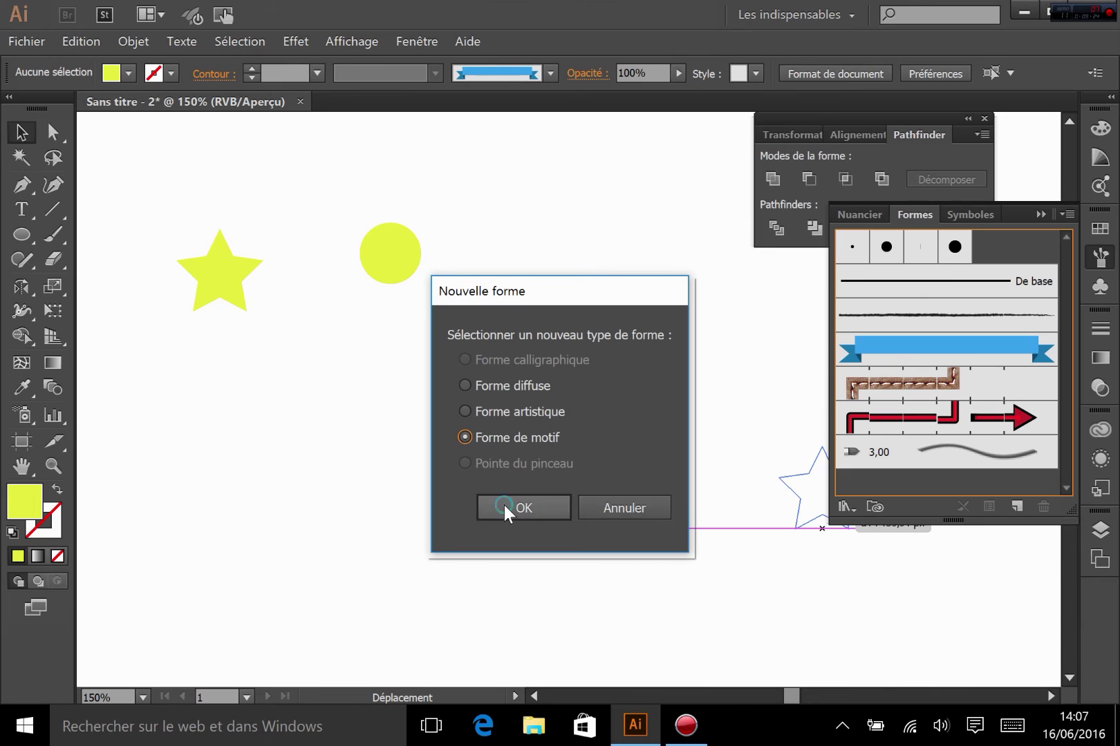
pyautogui.click(504, 506)
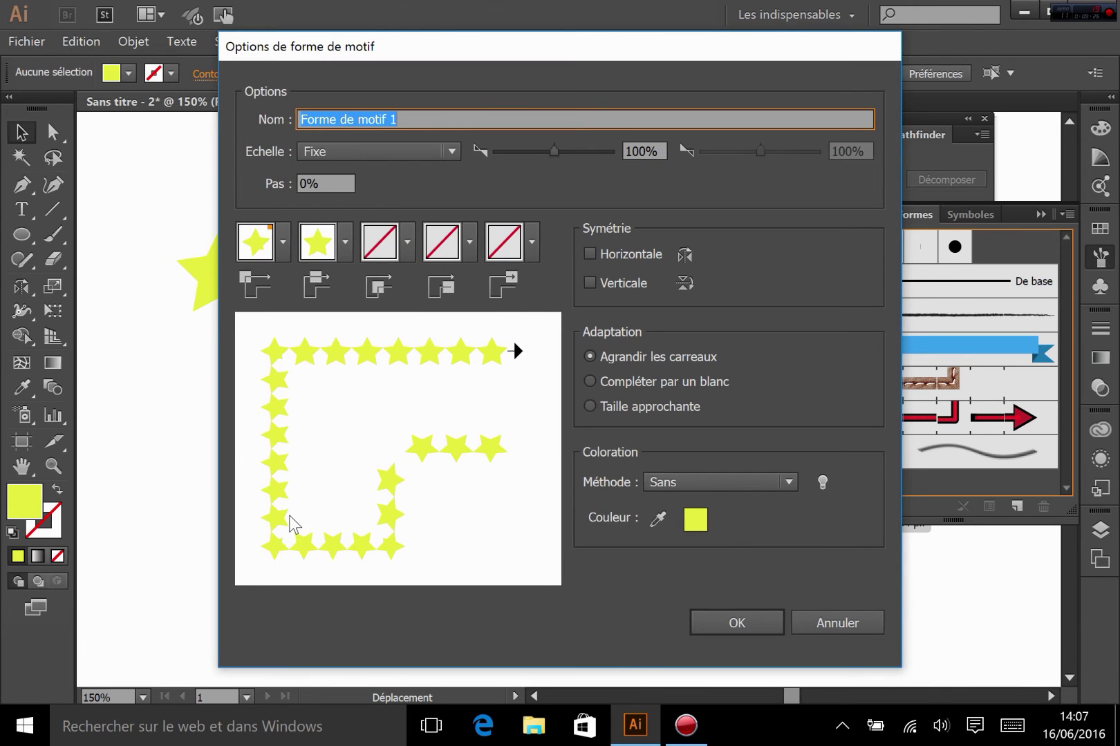
# Step: Try the star swatch as the pattern brush's outer corner tile, and settle on the circle swatch, Nouvelle nuance de motif 3
pyautogui.click(283, 242)
pyautogui.moveTo(313, 363); pyautogui.dragTo(313, 456)
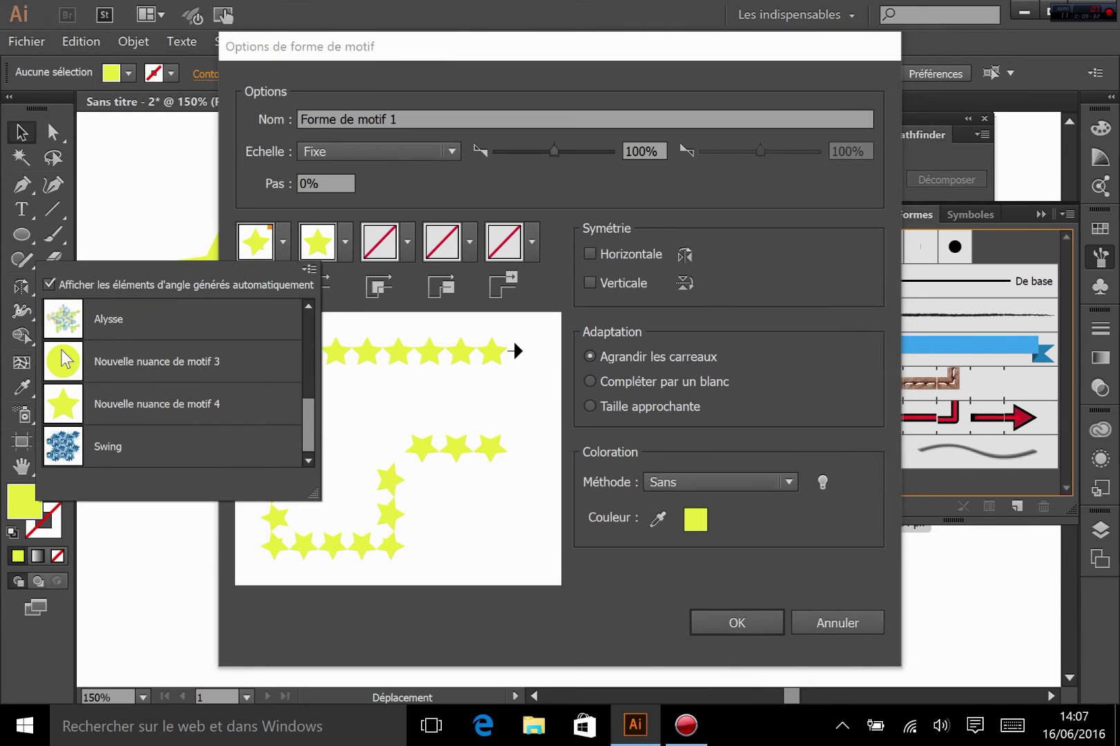
pyautogui.click(97, 397)
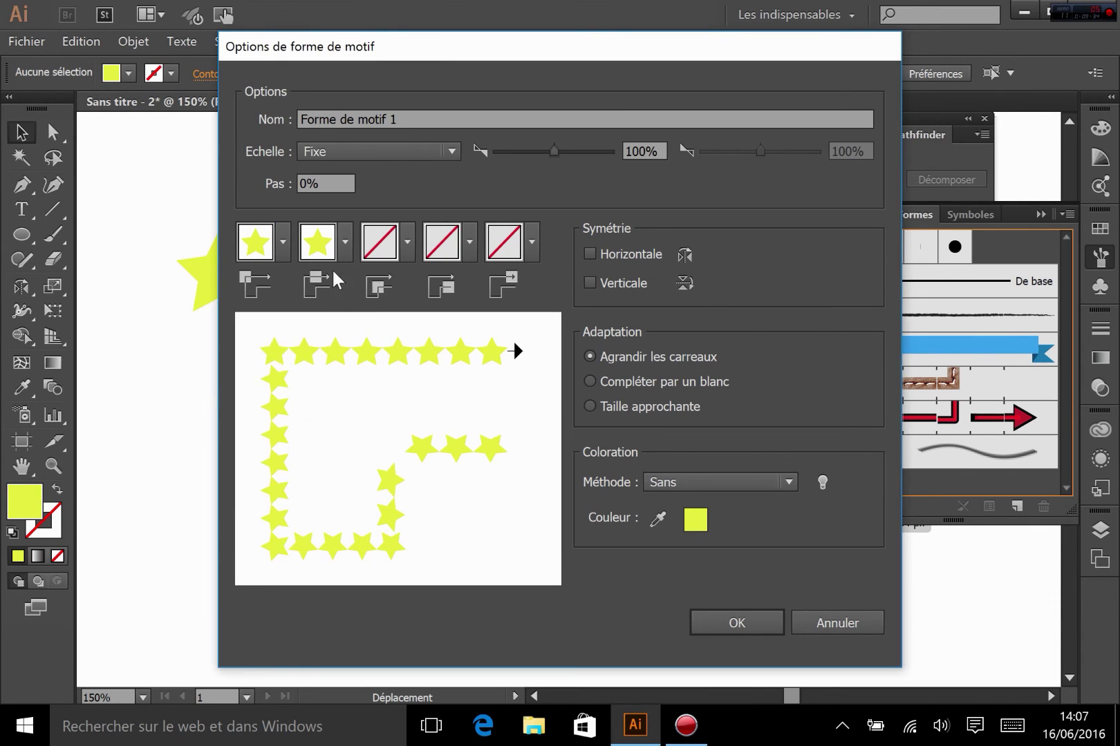
pyautogui.click(282, 242)
pyautogui.click(132, 370)
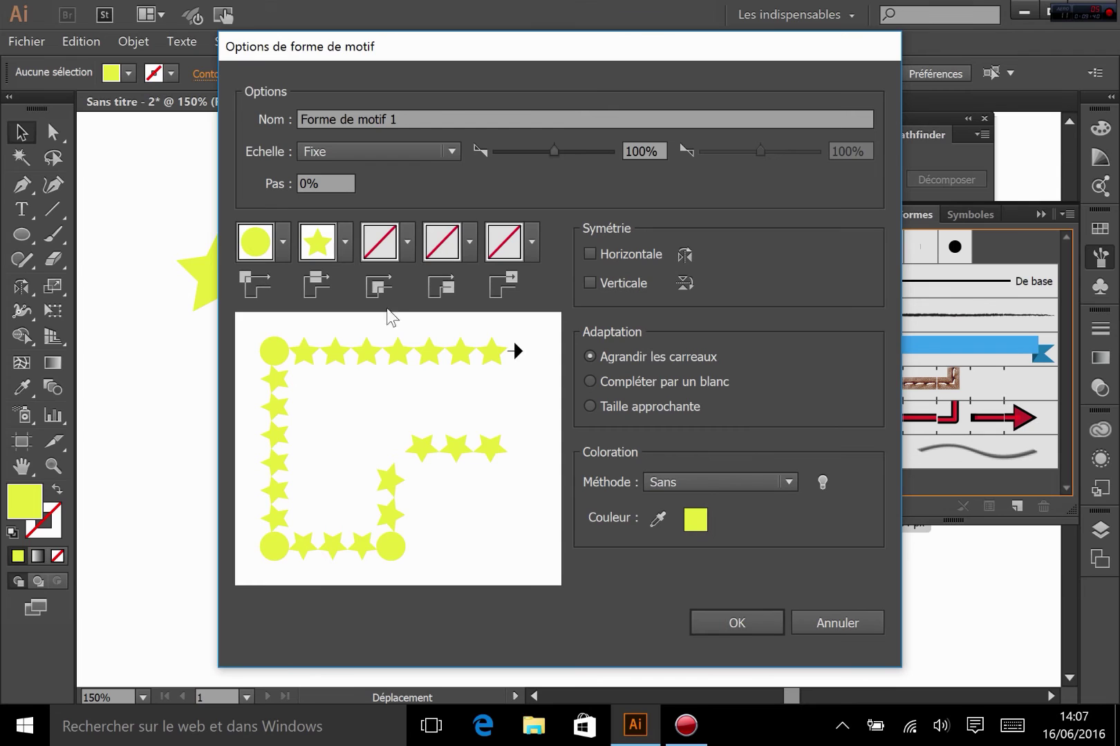
# Step: Set the pattern brush's inner corner tile to the circle swatch
pyautogui.click(407, 244)
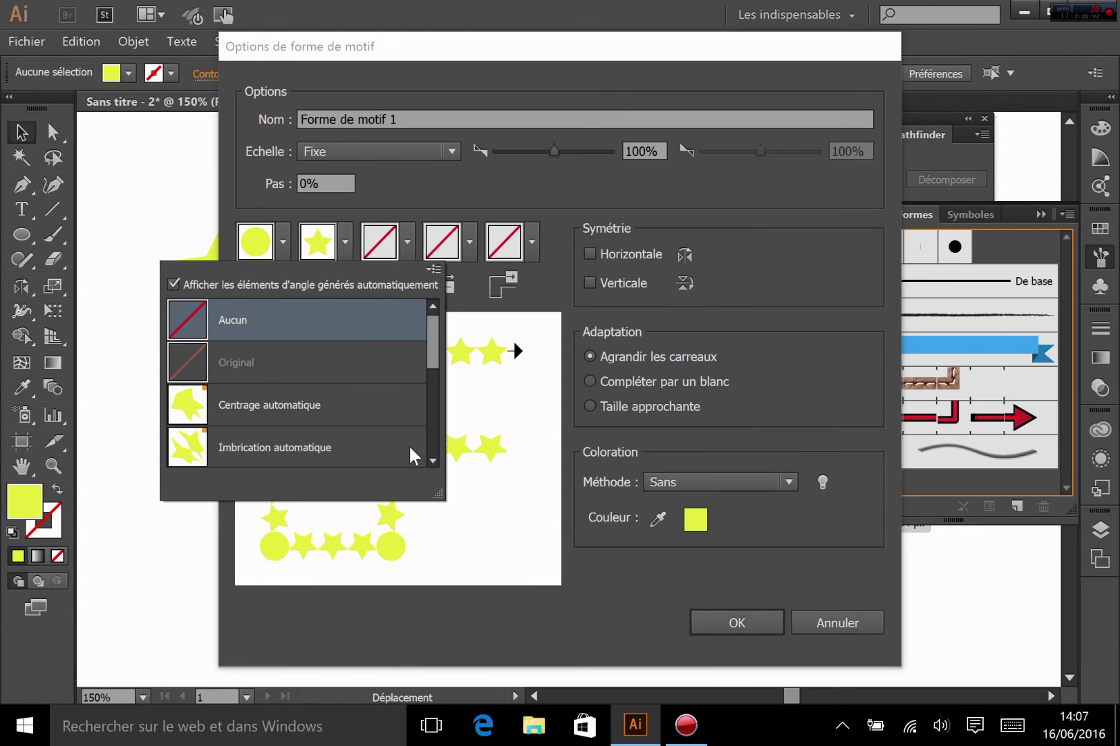
pyautogui.scroll(-5, 434, 444)
pyautogui.click(336, 356)
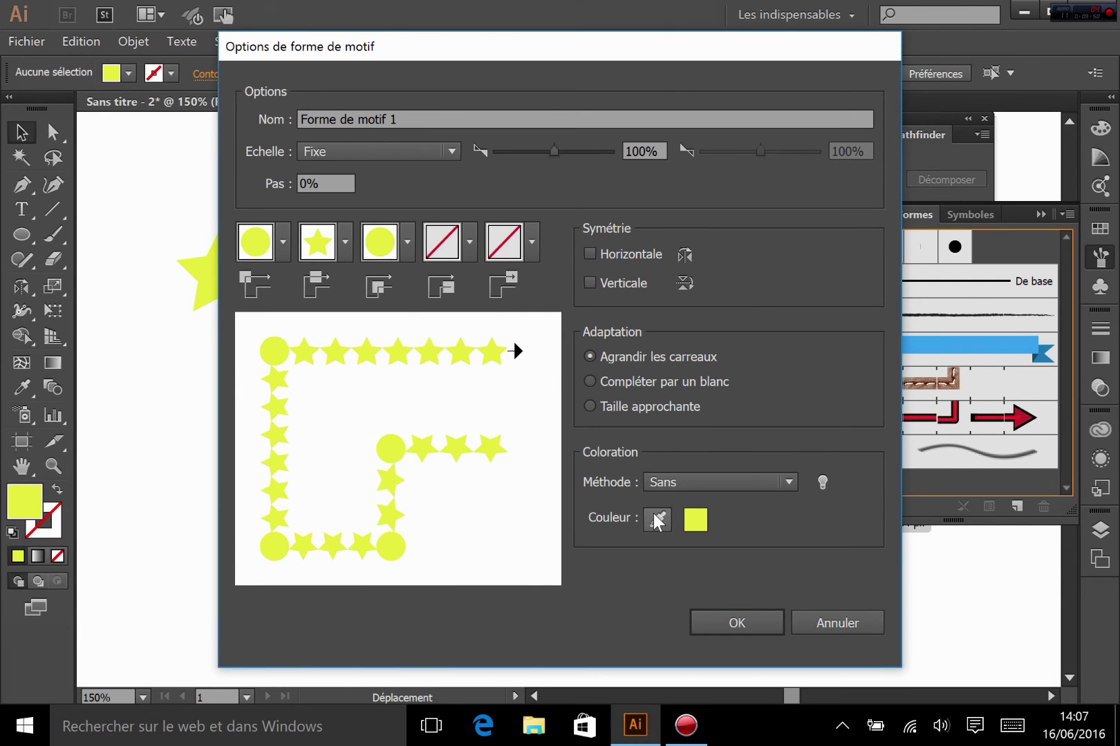
# Step: Review the colorization methods and tips, keep the method at Sans, and create the pattern brush
pyautogui.click(724, 483)
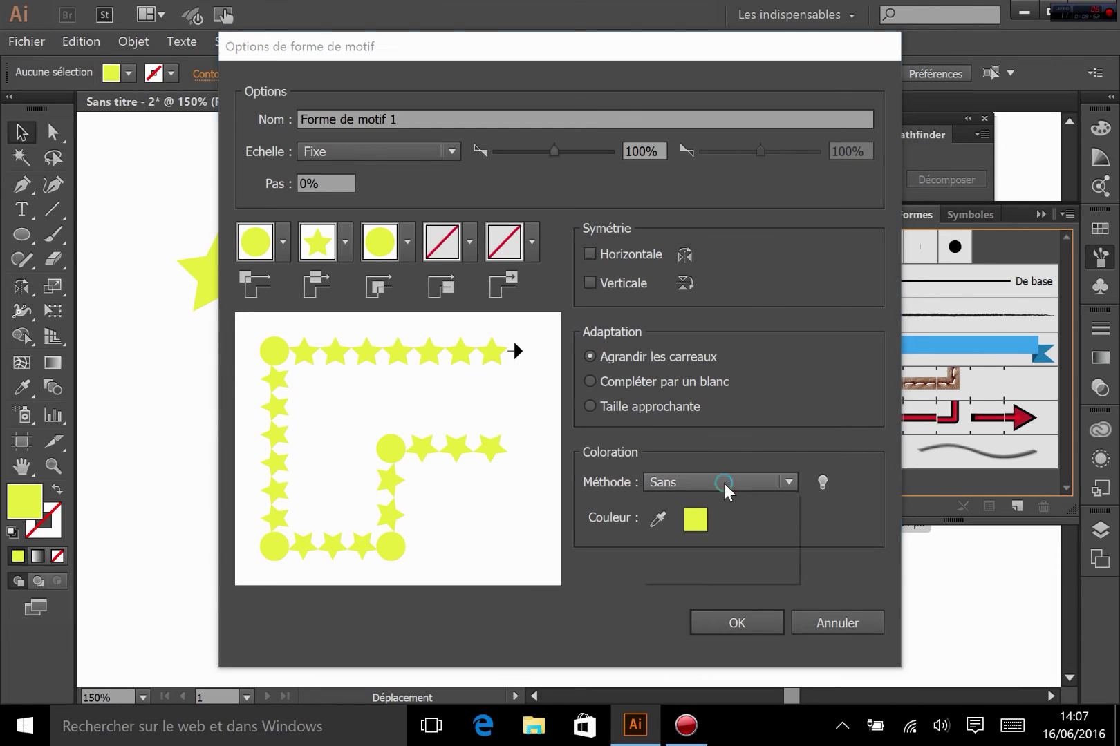
pyautogui.click(631, 621)
pyautogui.click(816, 489)
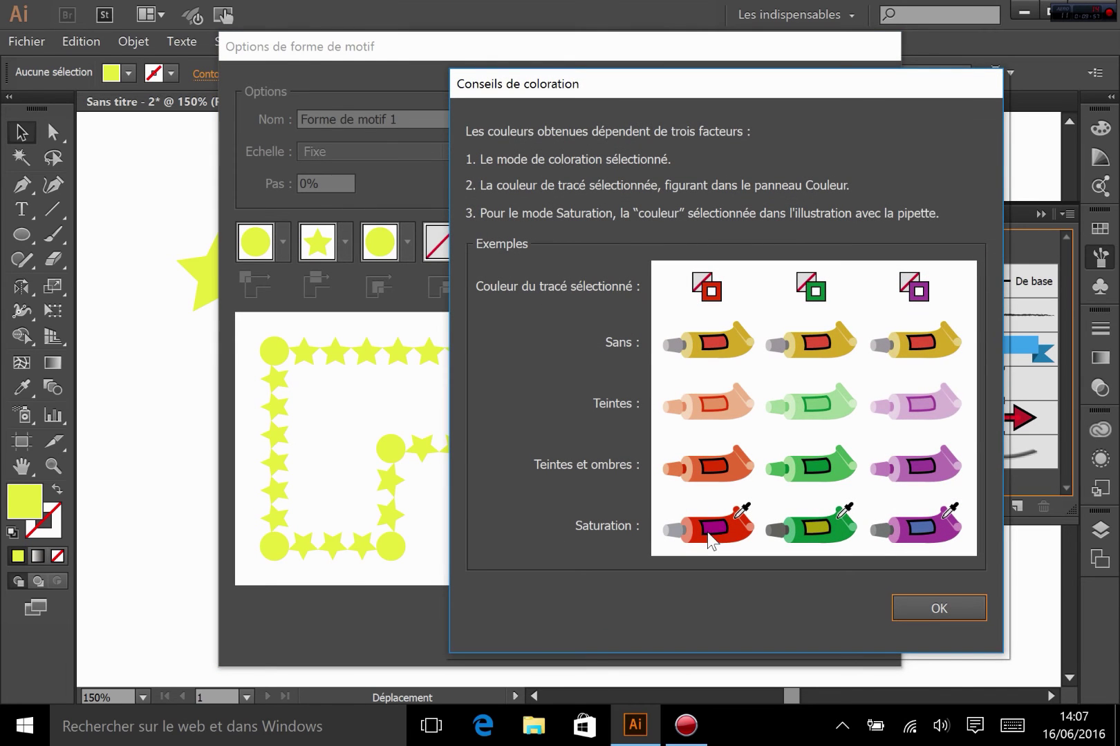
pyautogui.click(931, 609)
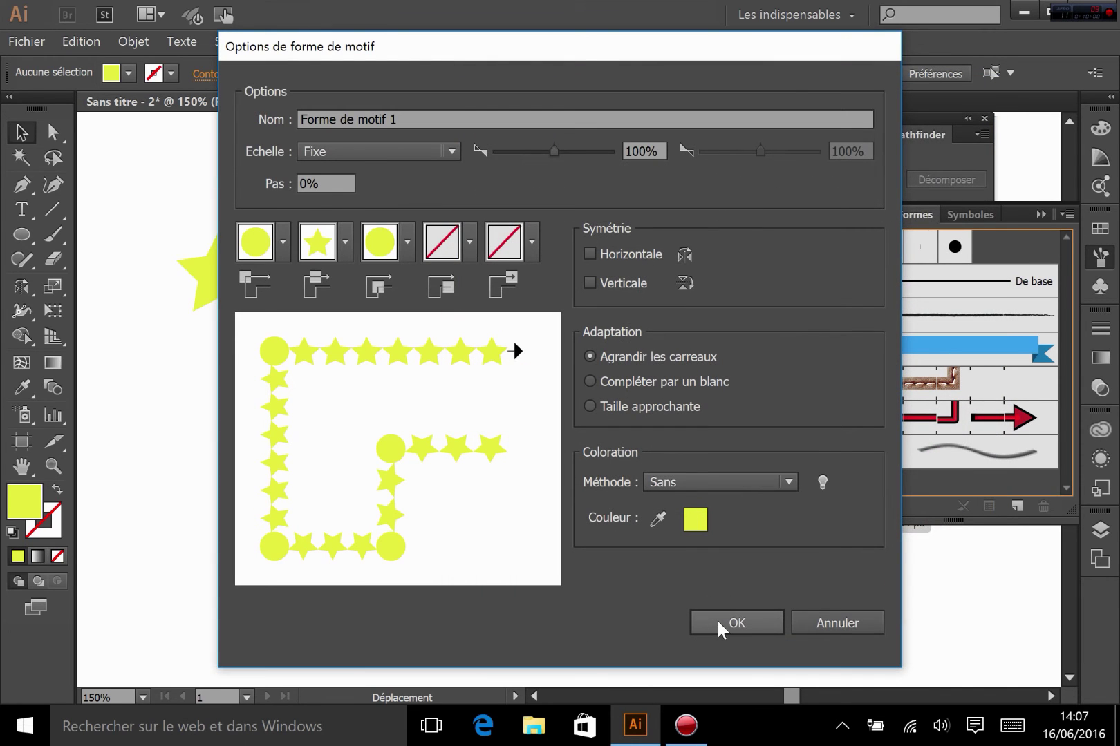
pyautogui.click(718, 621)
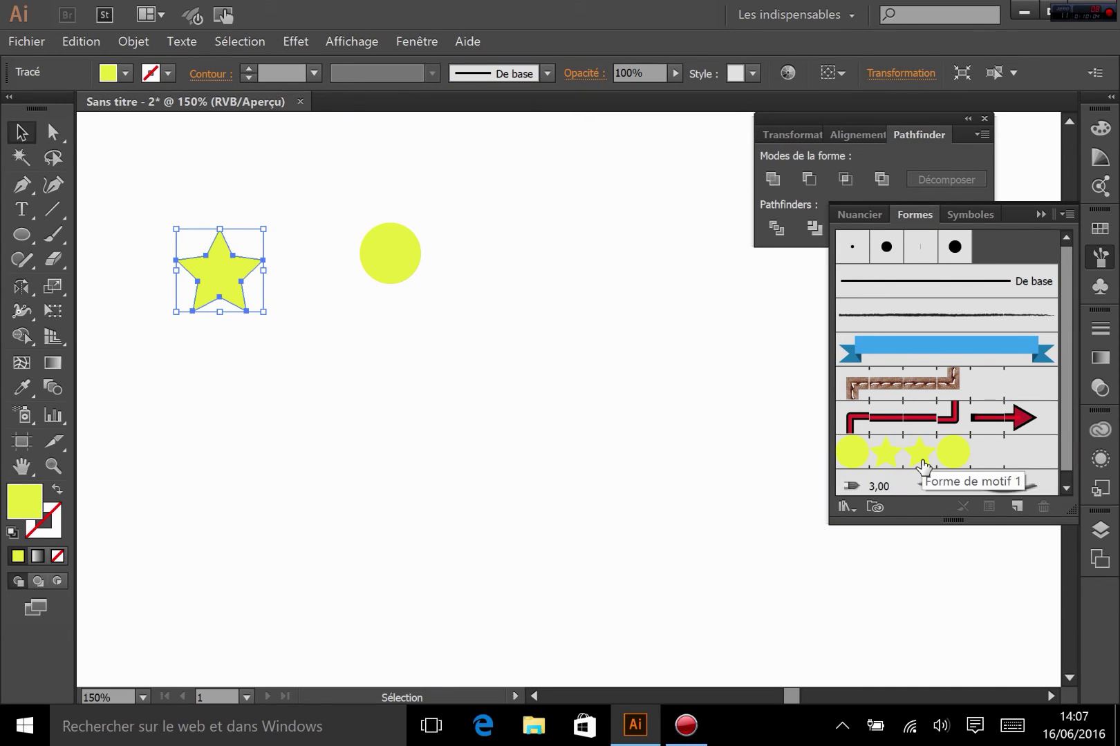
# Step: Delete the star and circle, and draw a wavy open path with four anchor points across the artboard using the Curvature tool
pyautogui.moveTo(97, 328); pyautogui.dragTo(456, 186)
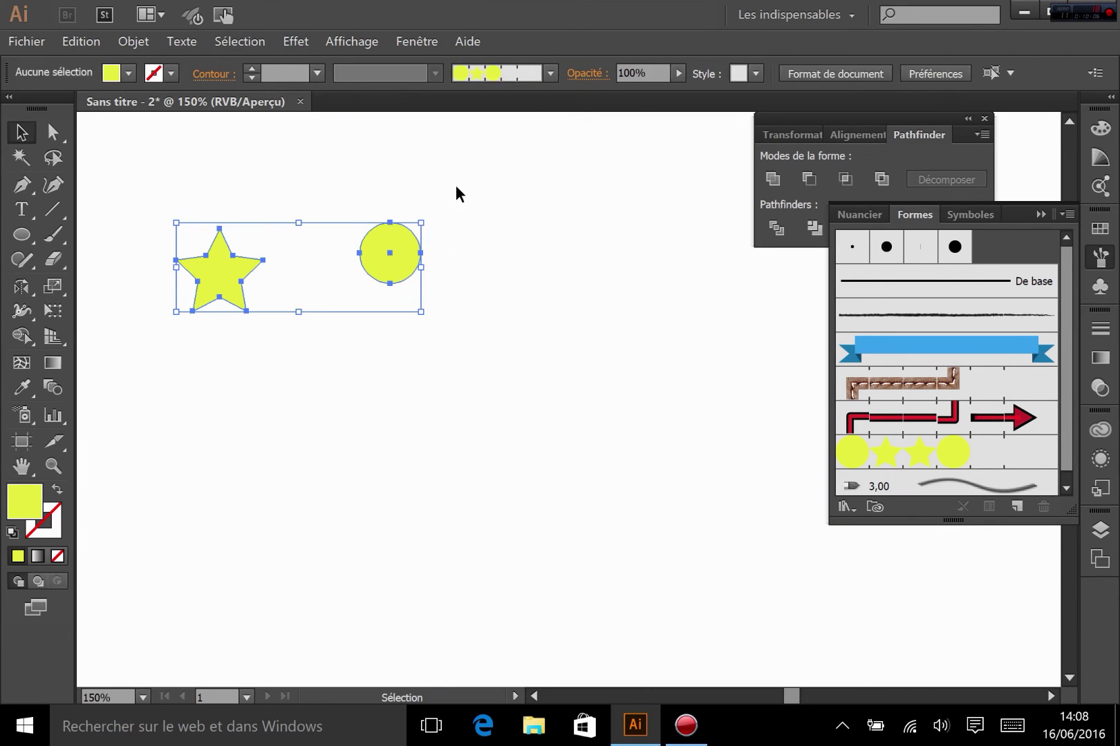
pyautogui.press('Delete')
pyautogui.click(56, 188)
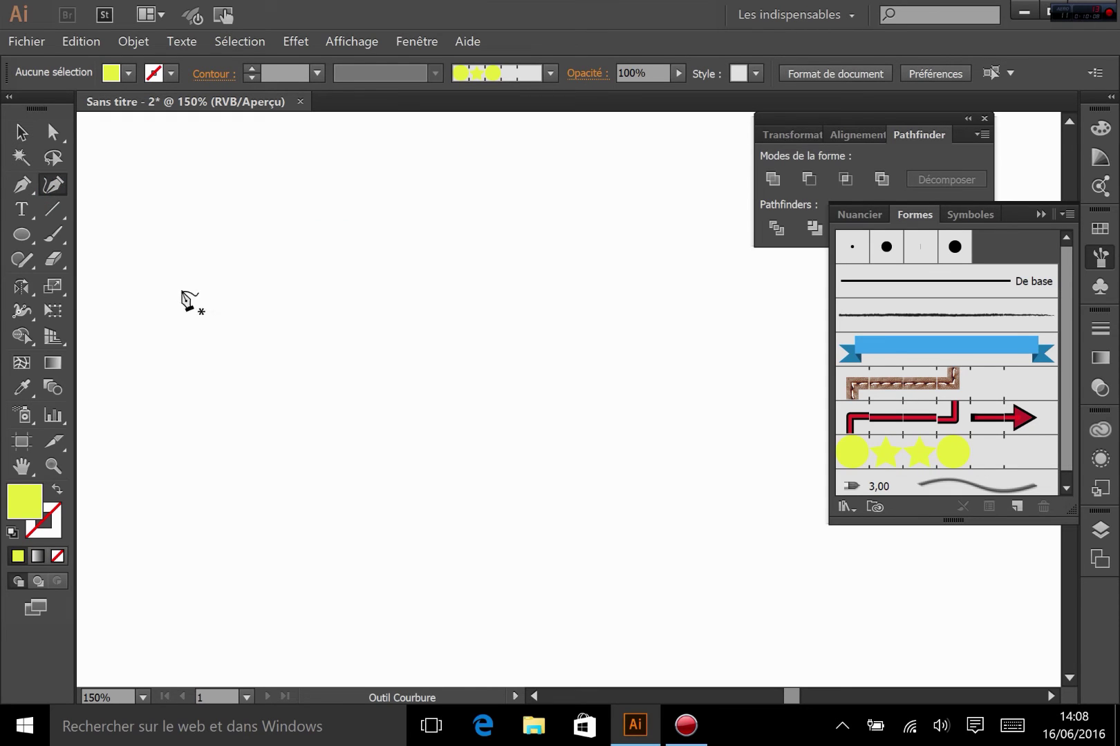
pyautogui.click(178, 297)
pyautogui.click(380, 524)
pyautogui.click(676, 351)
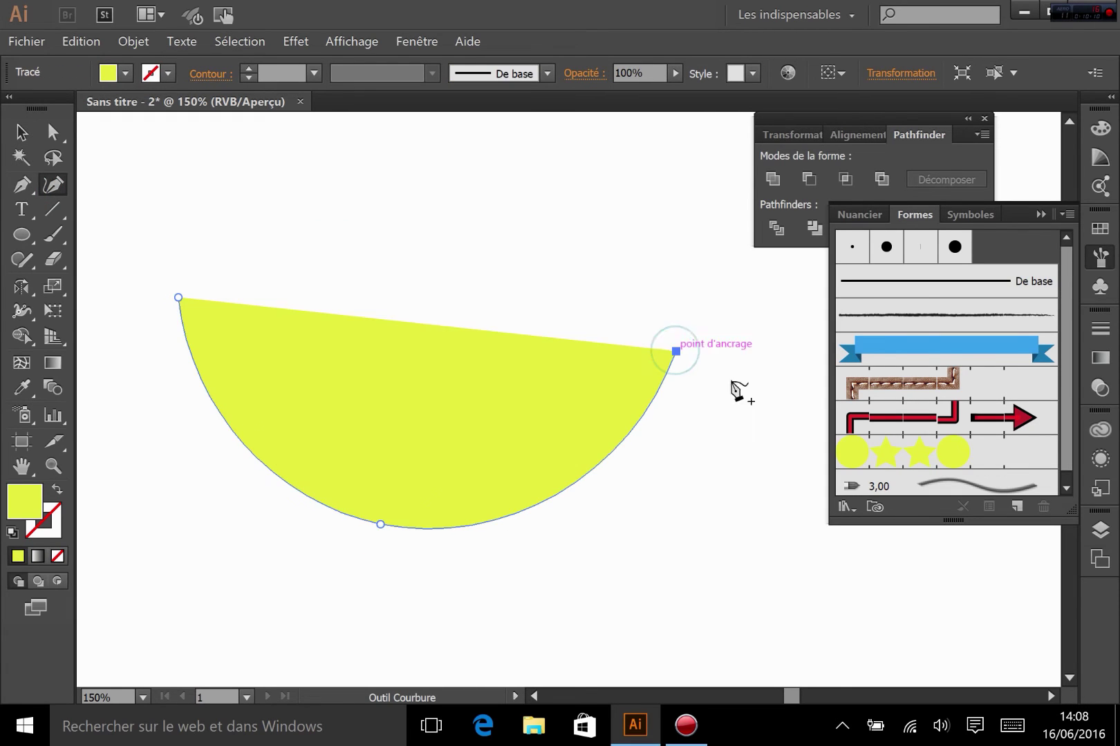
pyautogui.click(826, 584)
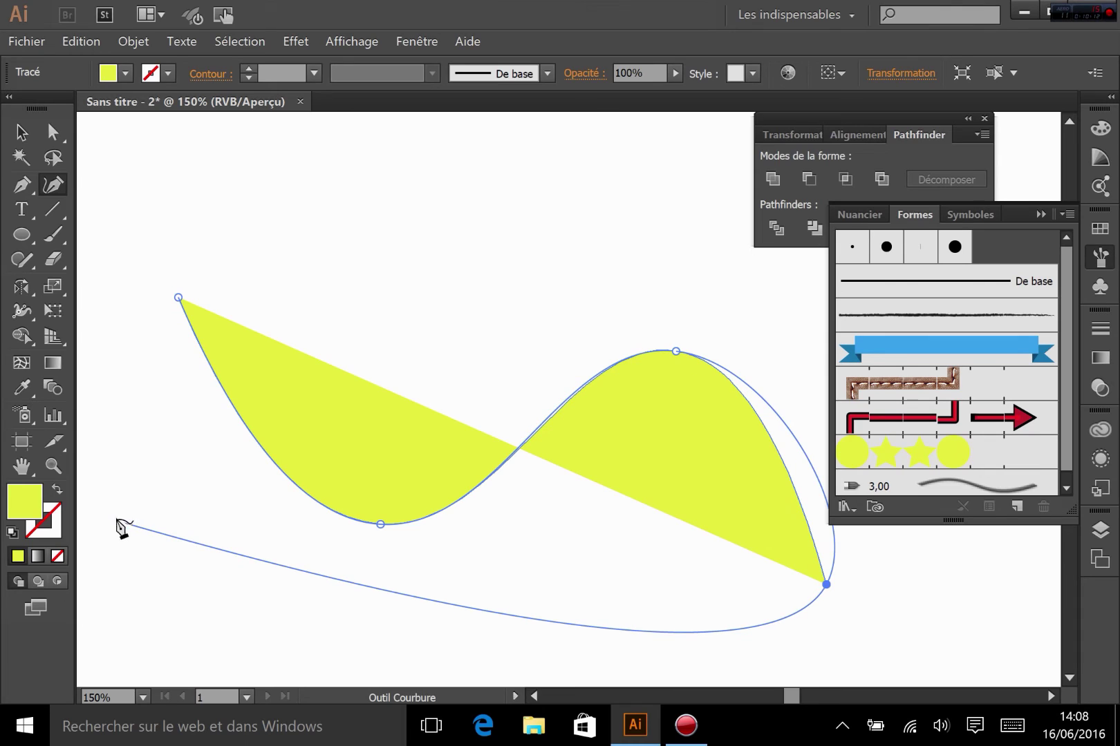
# Step: Swap the wavy path's fill and stroke, and apply the star-and-circle pattern brush to it
pyautogui.click(58, 492)
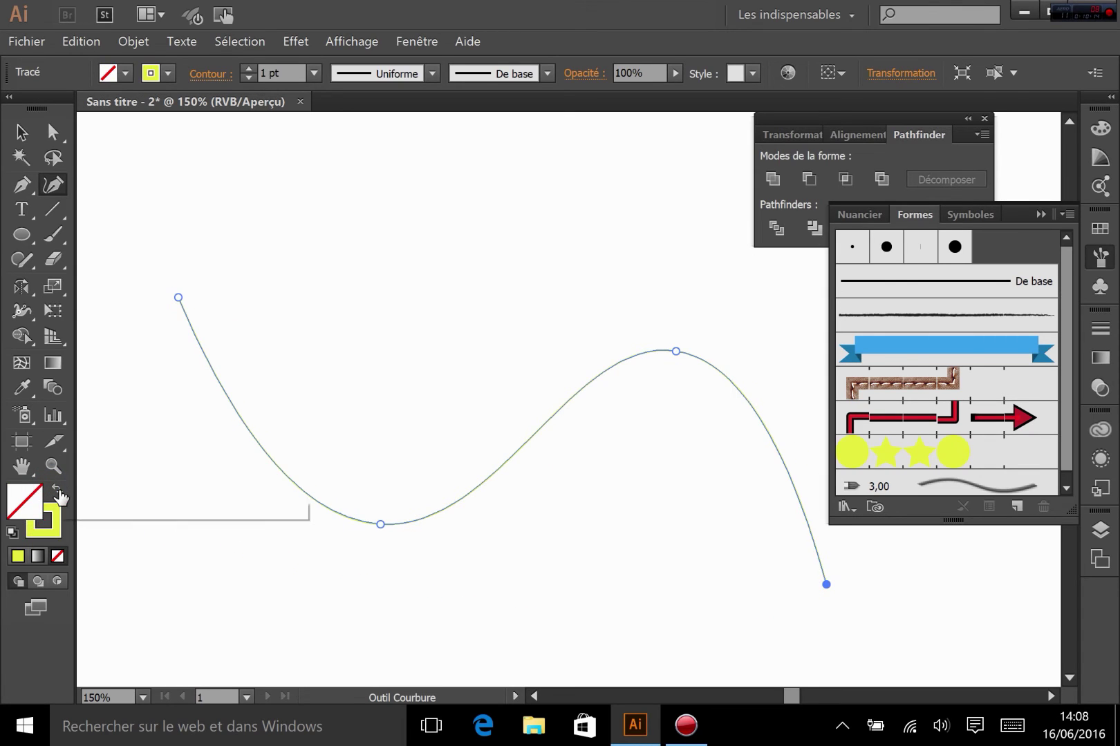
pyautogui.click(974, 465)
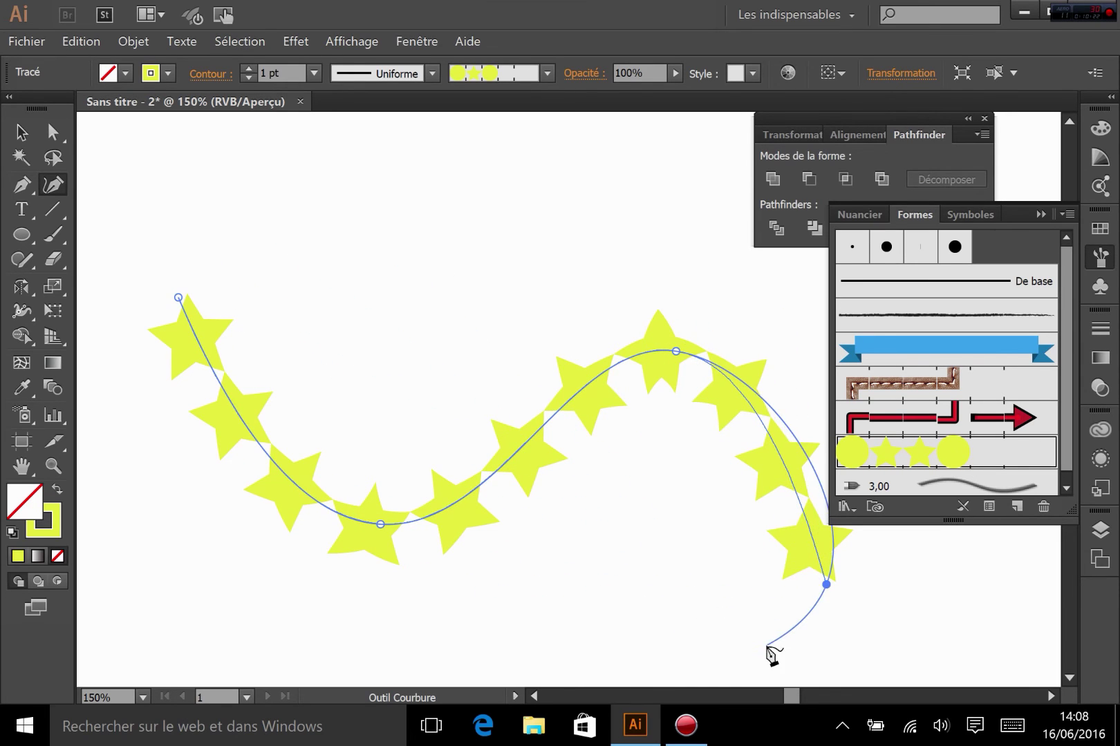
pyautogui.click(20, 131)
# Step: Draw a zigzag path above the wavy star line with the Pen tool, using four corner points and a curved last segment
pyautogui.click(22, 186)
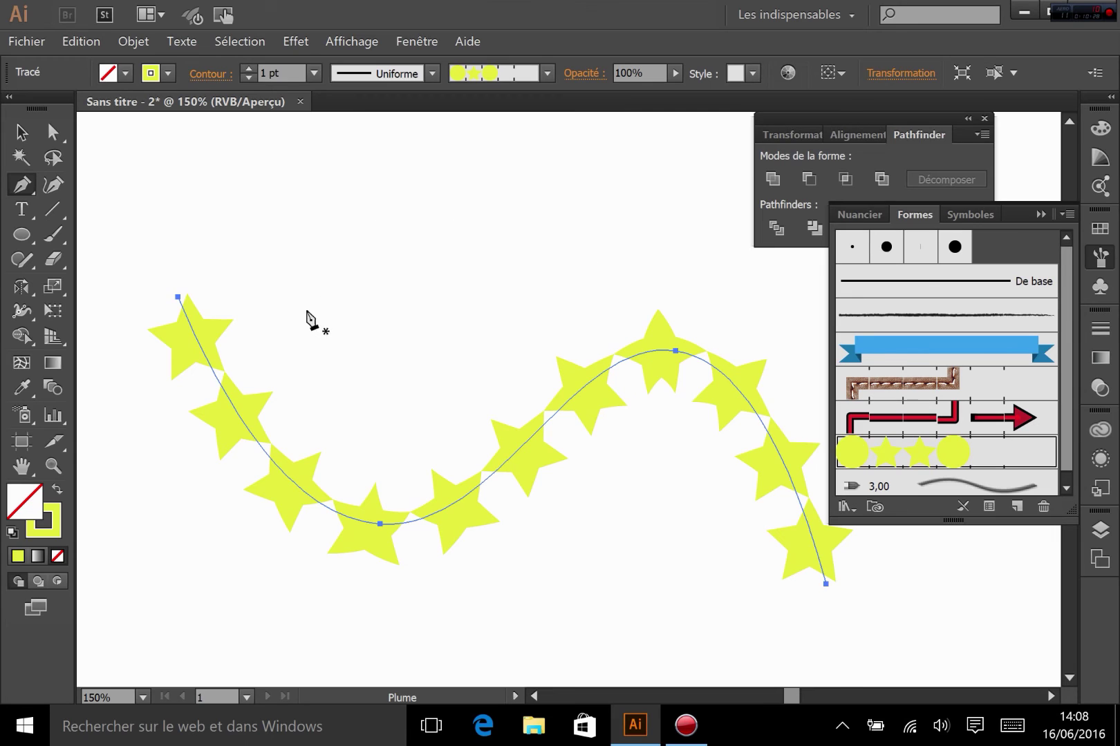
pyautogui.click(305, 309)
pyautogui.click(452, 190)
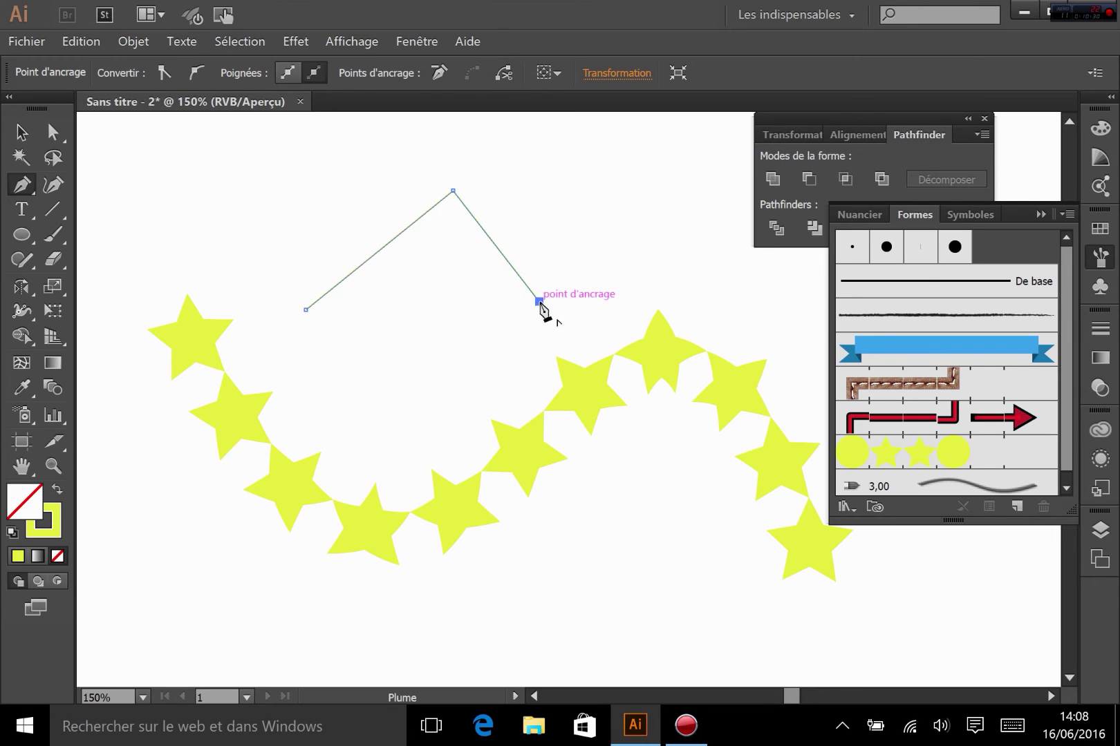
pyautogui.click(539, 301)
pyautogui.click(649, 227)
pyautogui.moveTo(760, 309); pyautogui.dragTo(741, 372)
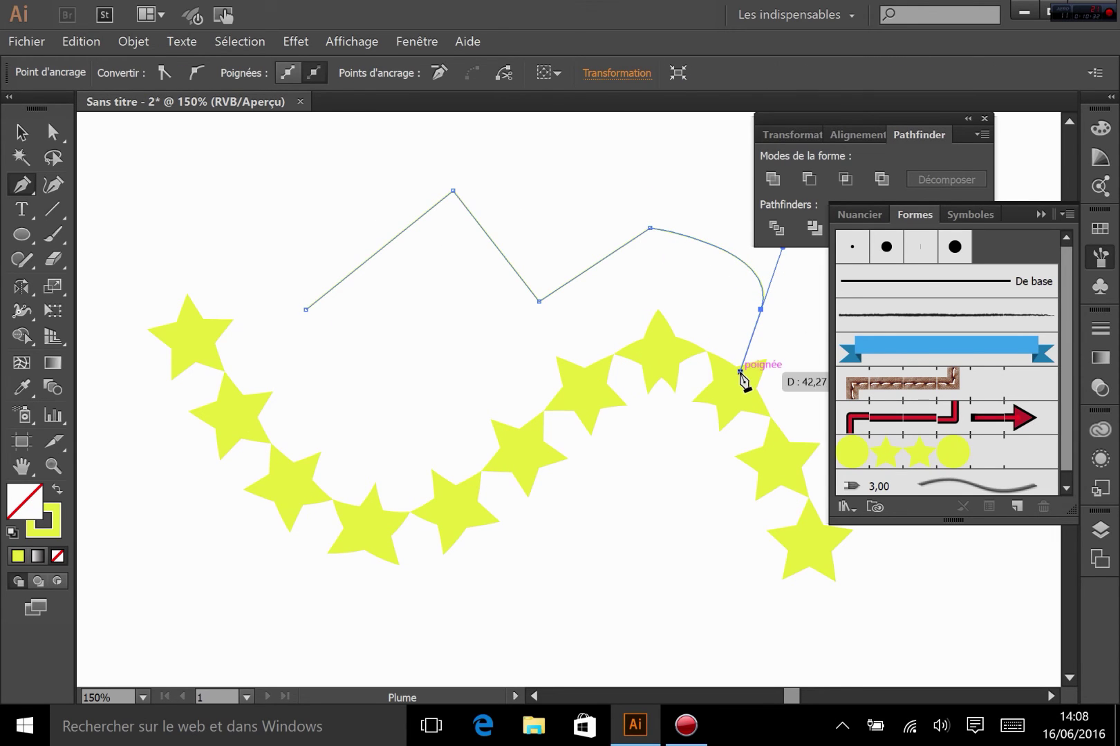
# Step: Apply the star-and-circle pattern brush to the zigzag path, undo it, and apply it again
pyautogui.click(894, 456)
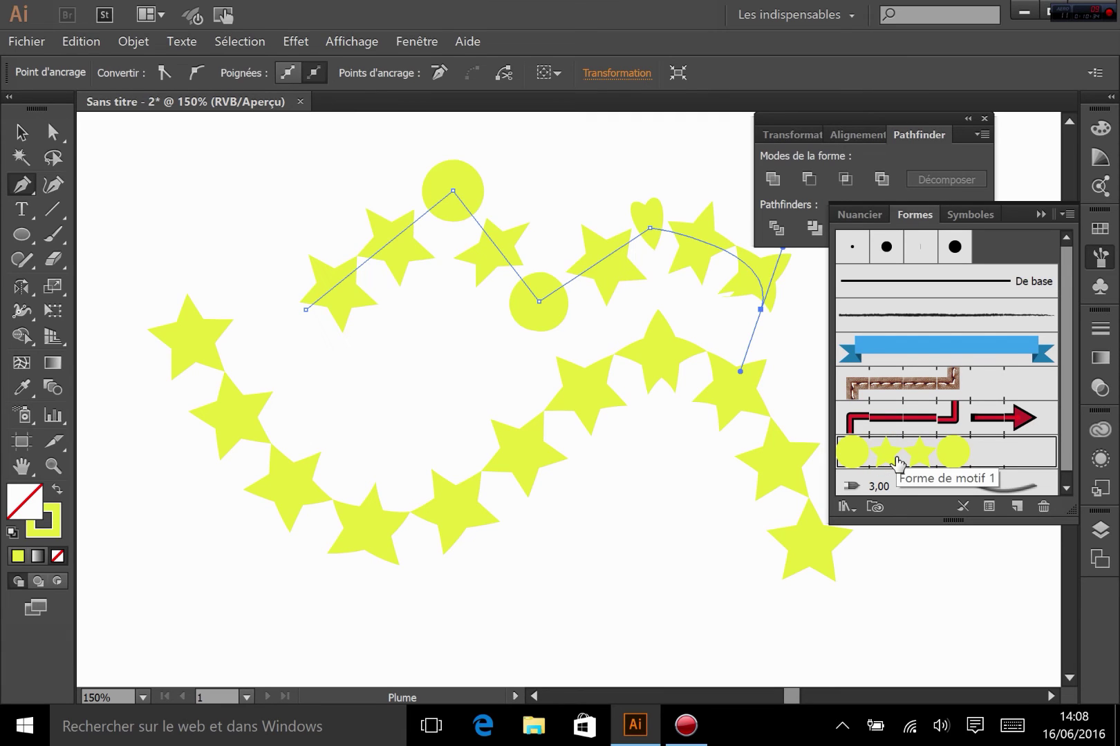
pyautogui.hotkey('ctrl', 'z')
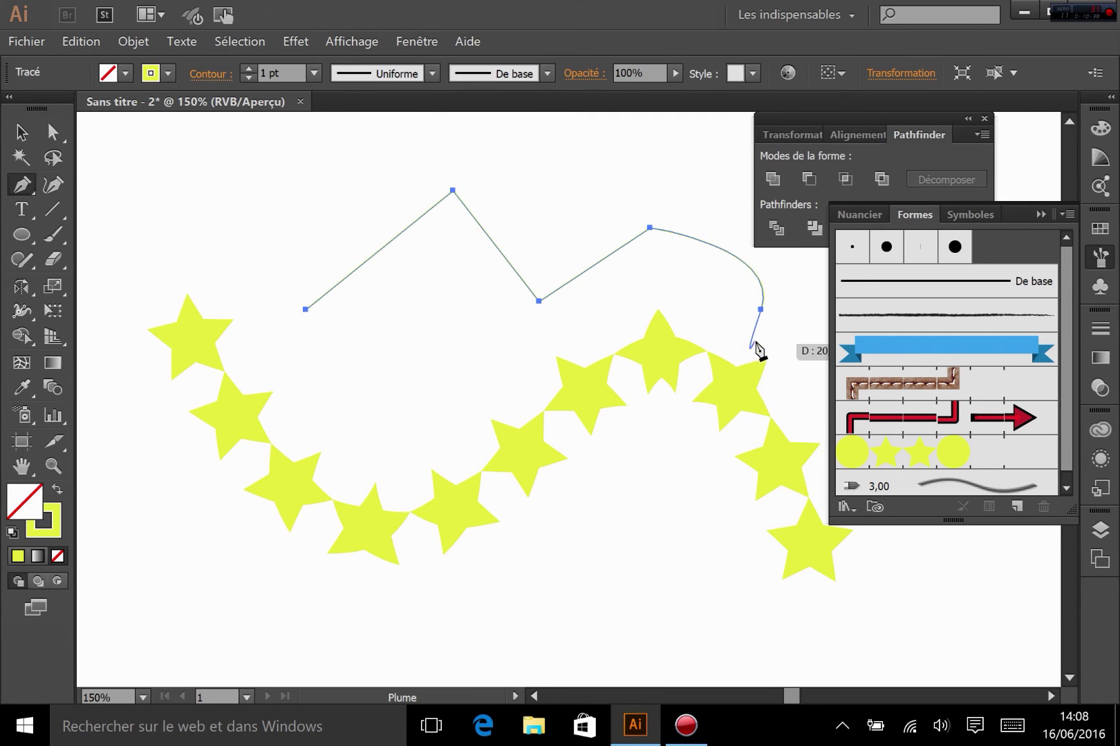
pyautogui.click(931, 457)
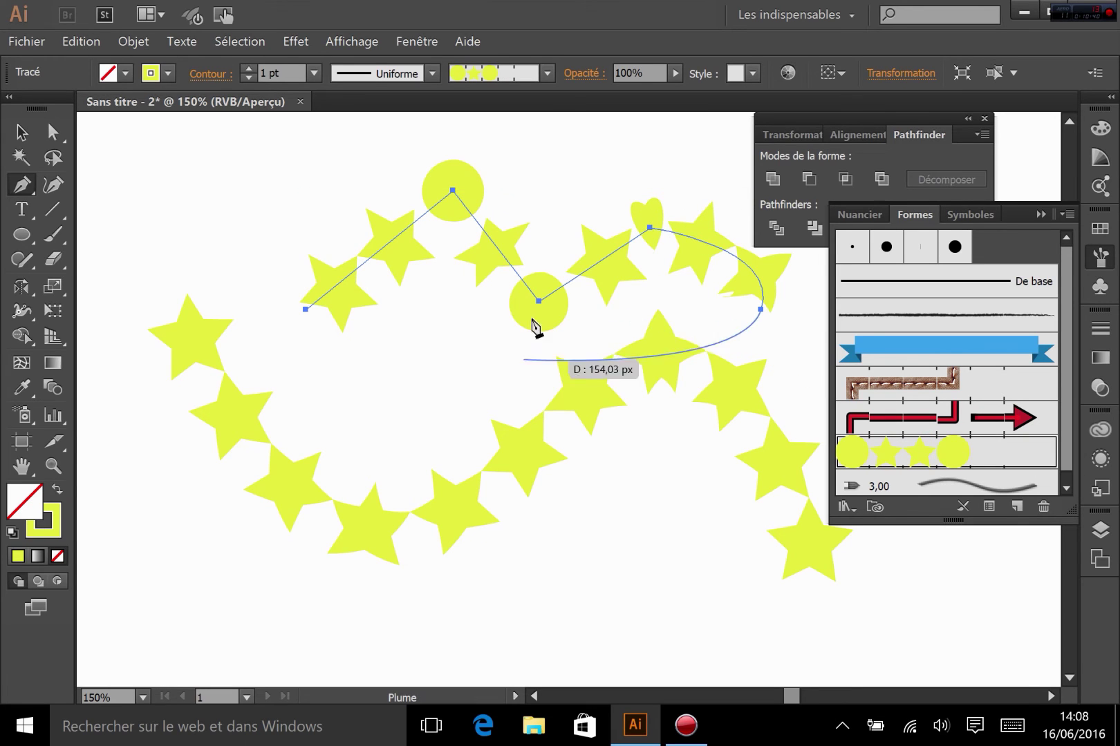
# Step: Extend the zigzag path around the artboard with six more corner points, keeping the star-and-circle pattern brush on it
pyautogui.click(556, 539)
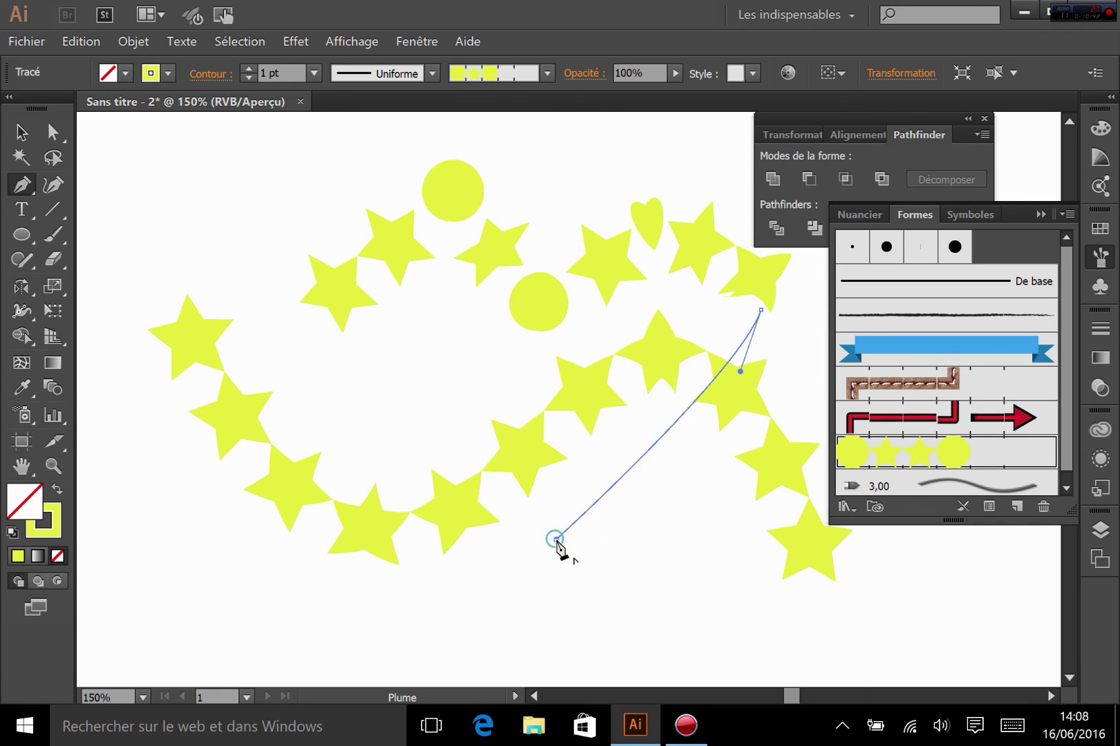
pyautogui.click(698, 615)
pyautogui.click(363, 638)
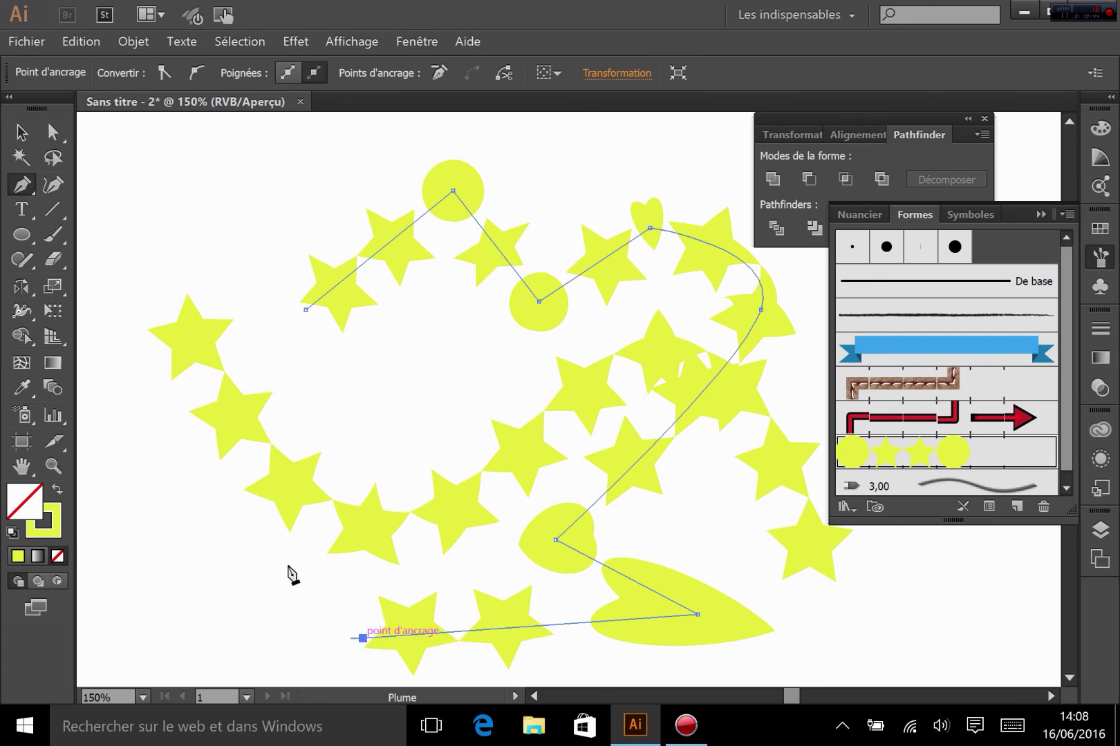
pyautogui.click(272, 452)
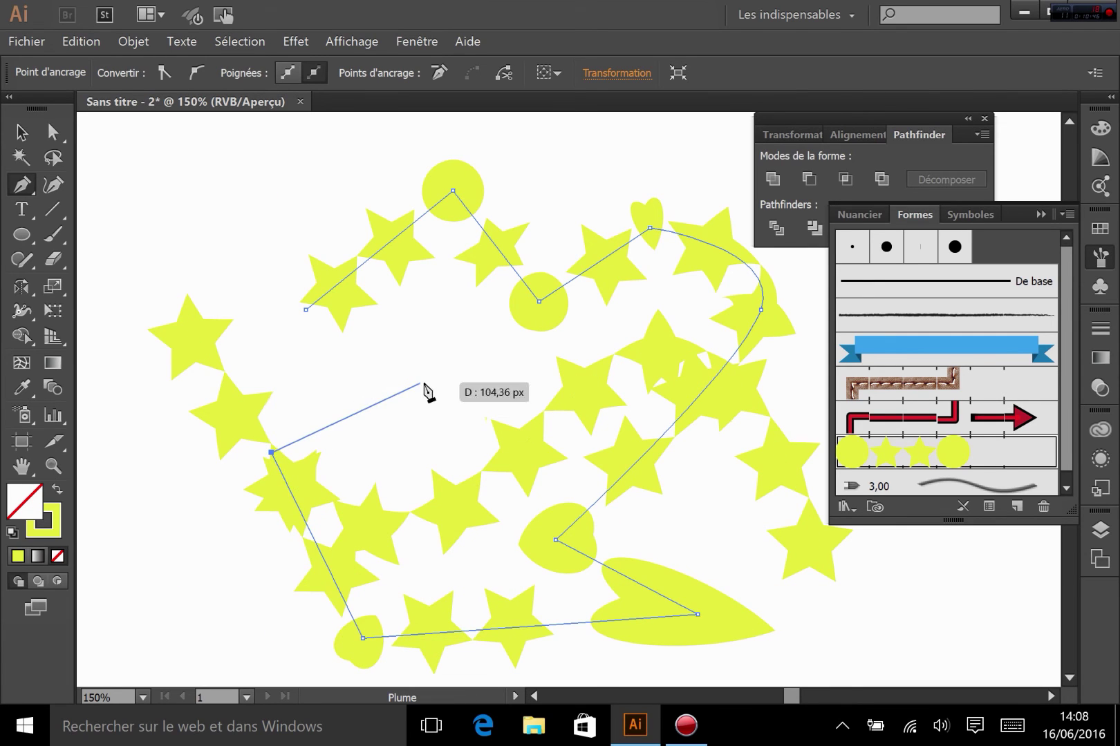
pyautogui.click(234, 227)
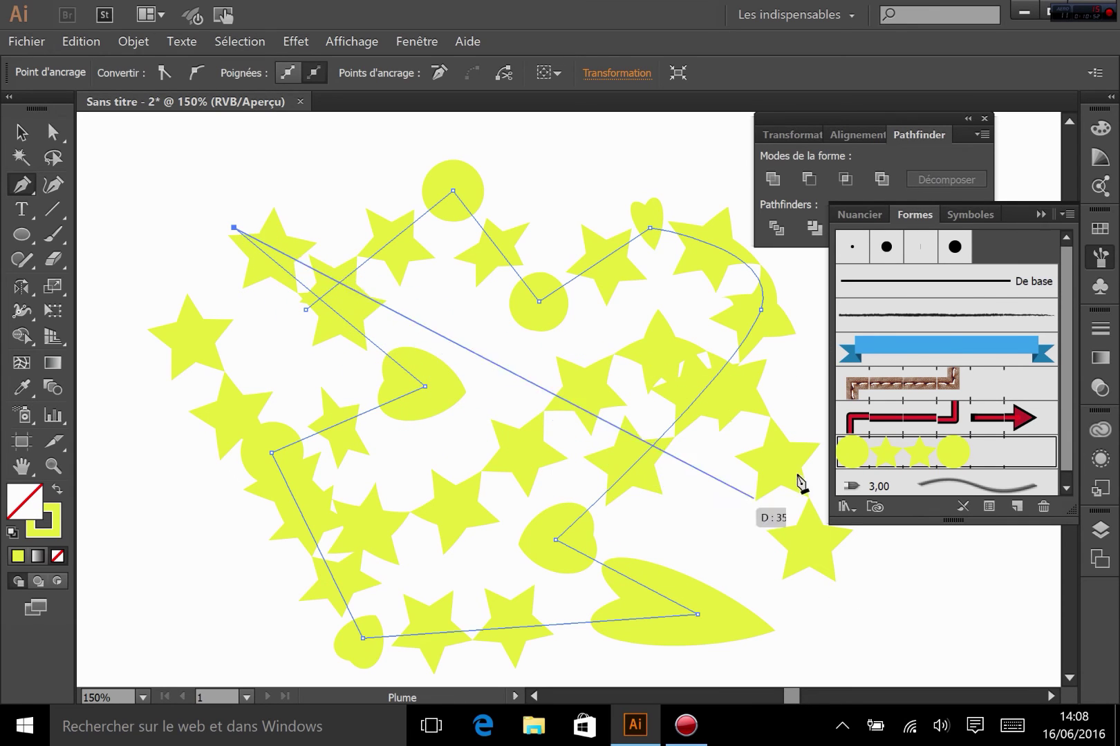
pyautogui.click(878, 465)
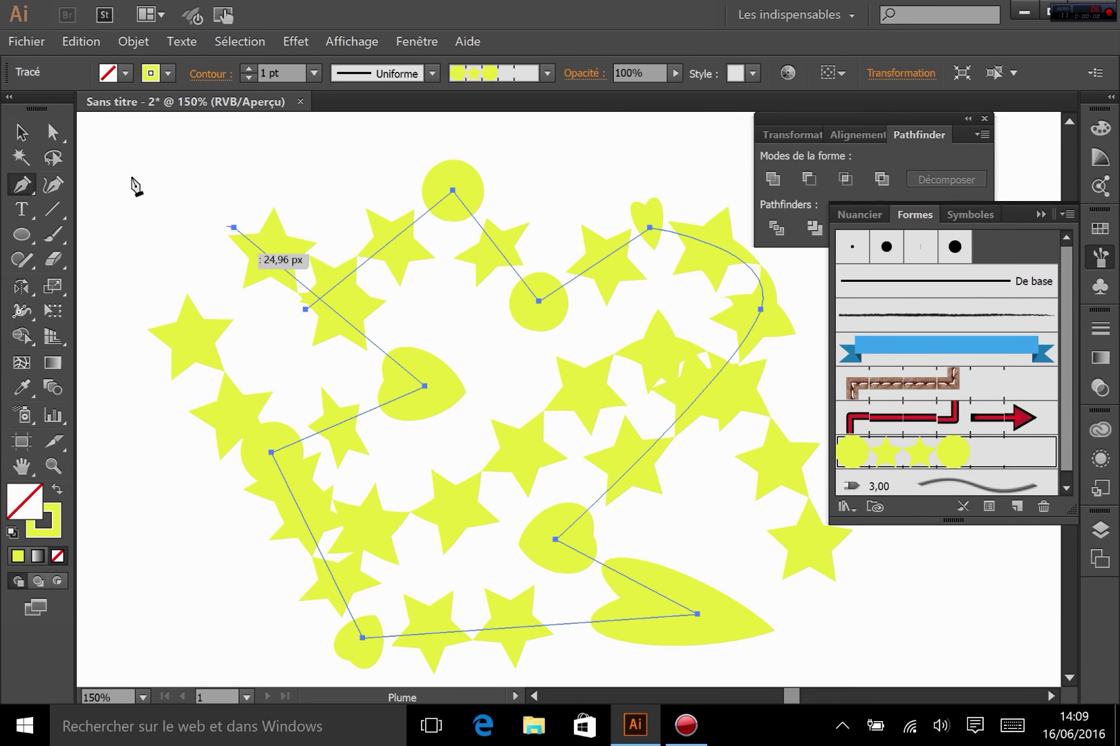
# Step: Delete all the yellow star-and-circle artwork from the artboard
pyautogui.click(21, 133)
pyautogui.moveTo(187, 207); pyautogui.dragTo(651, 593)
pyautogui.press('Delete')
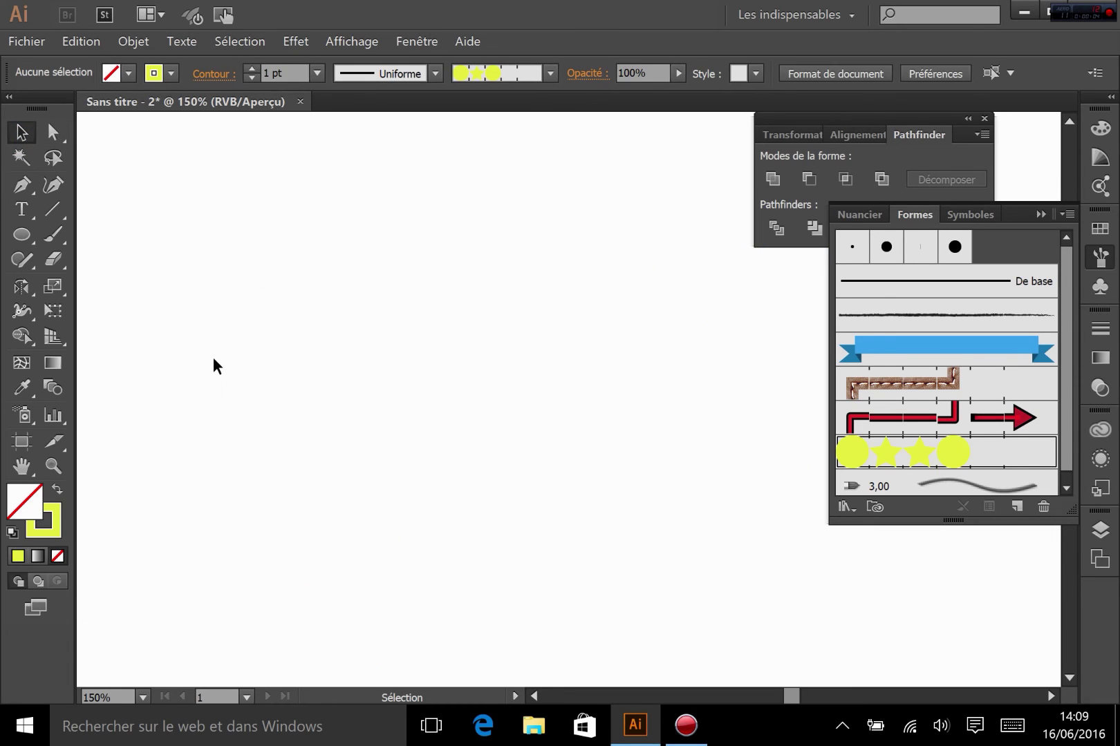
# Step: Draw a small, slightly tilted five-pointed star in the upper-left area of the artboard
pyautogui.click(29, 226)
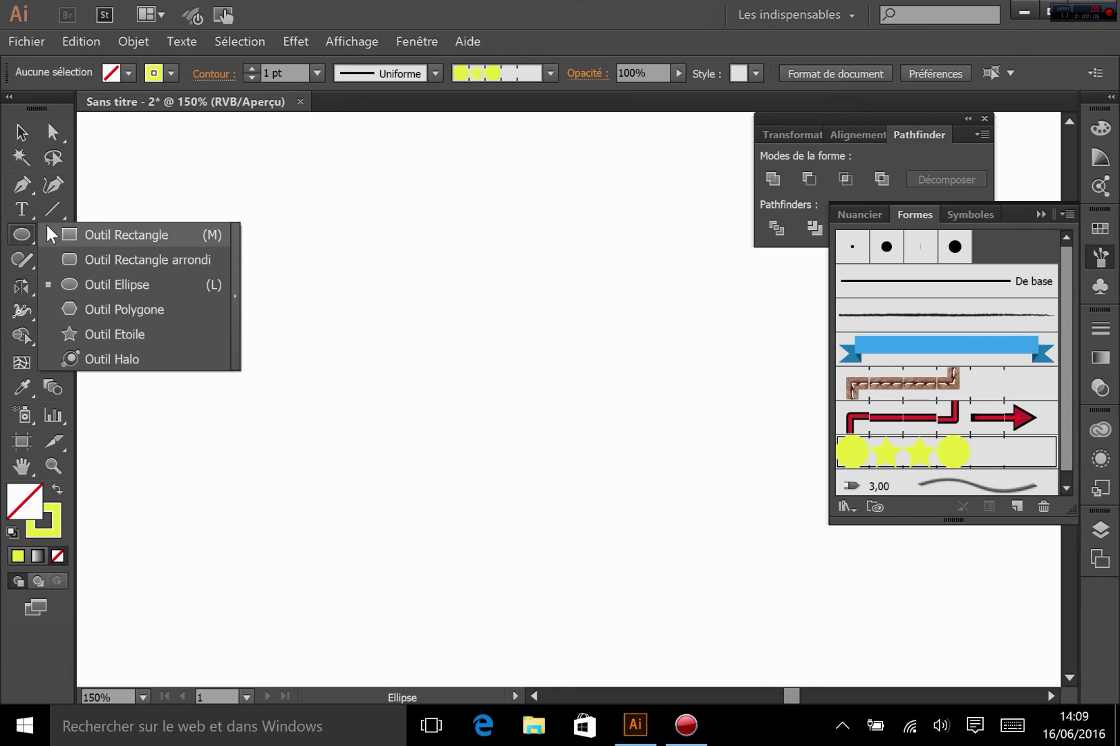
pyautogui.click(135, 334)
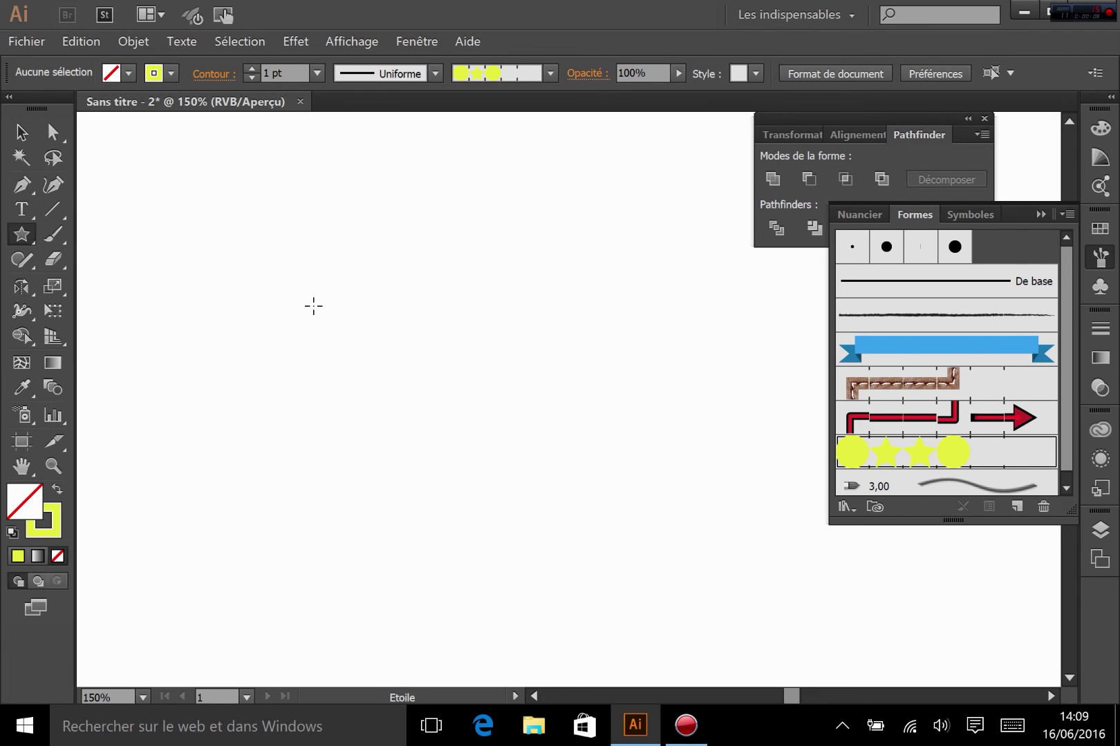
pyautogui.moveTo(312, 305); pyautogui.dragTo(336, 326)
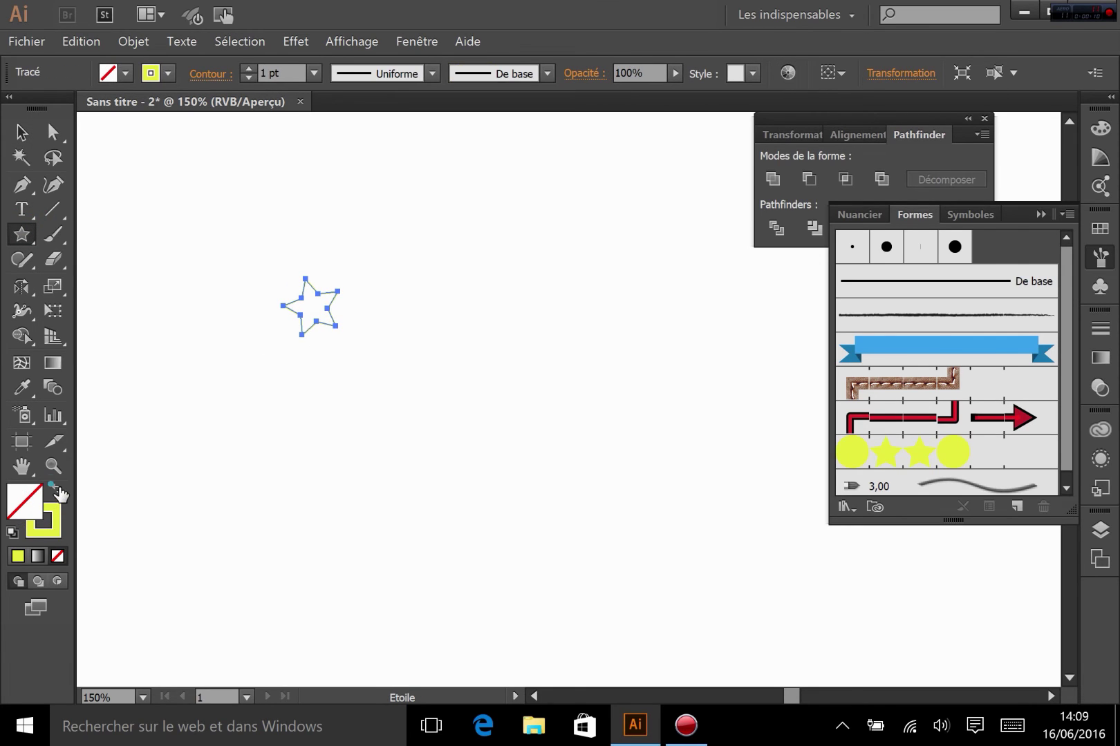
# Step: Swap the star's fill and stroke, and set its fill to a magenta with a hue of 316°
pyautogui.click(57, 490)
pyautogui.doubleClick(32, 504)
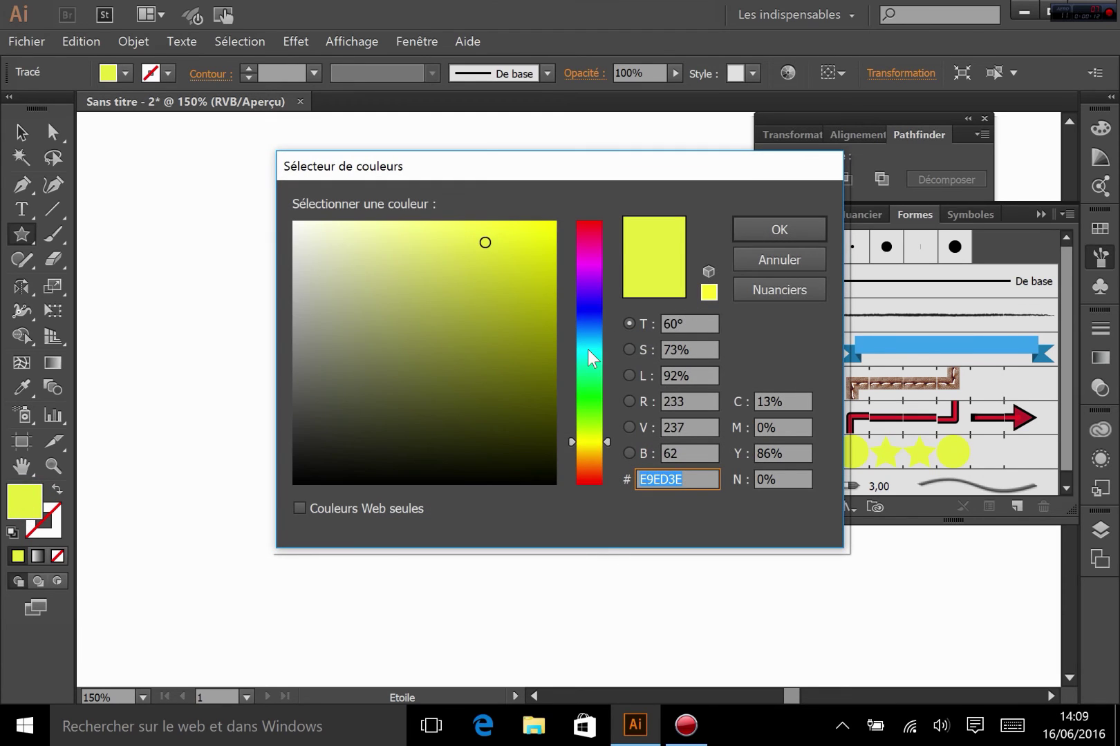
pyautogui.click(591, 378)
pyautogui.click(586, 254)
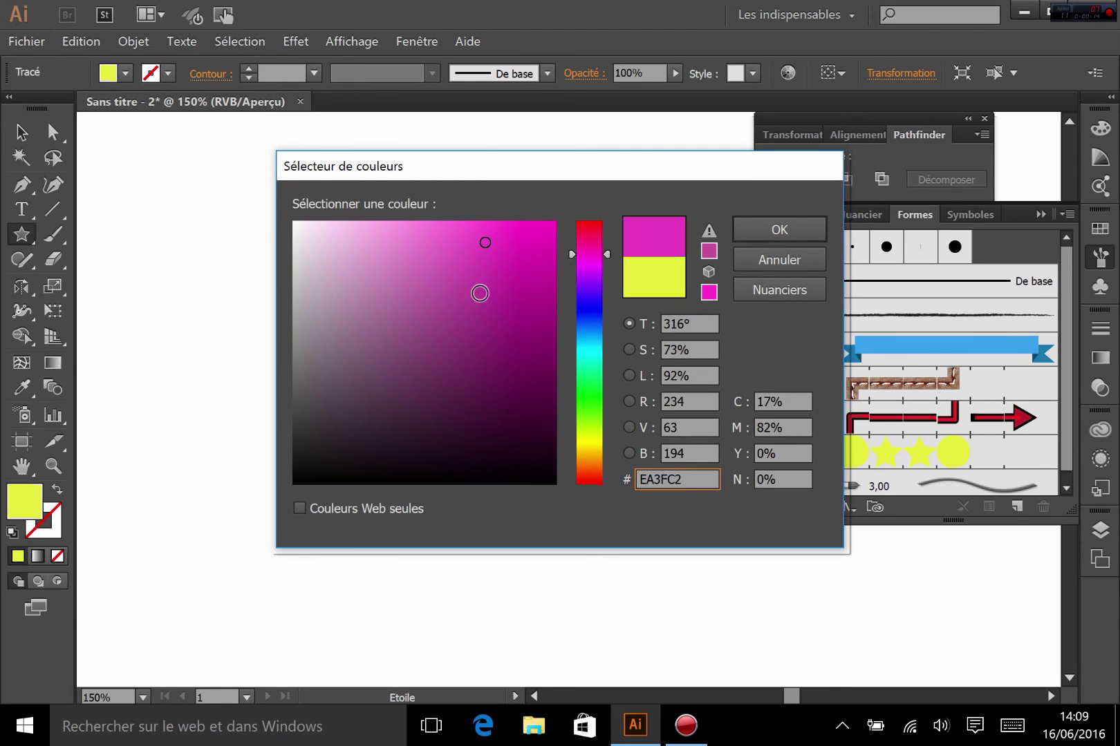
pyautogui.click(776, 237)
# Step: Start a new scatter brush (Forme diffuse) from the magenta star, keeping the star visible beside the brush options
pyautogui.click(21, 131)
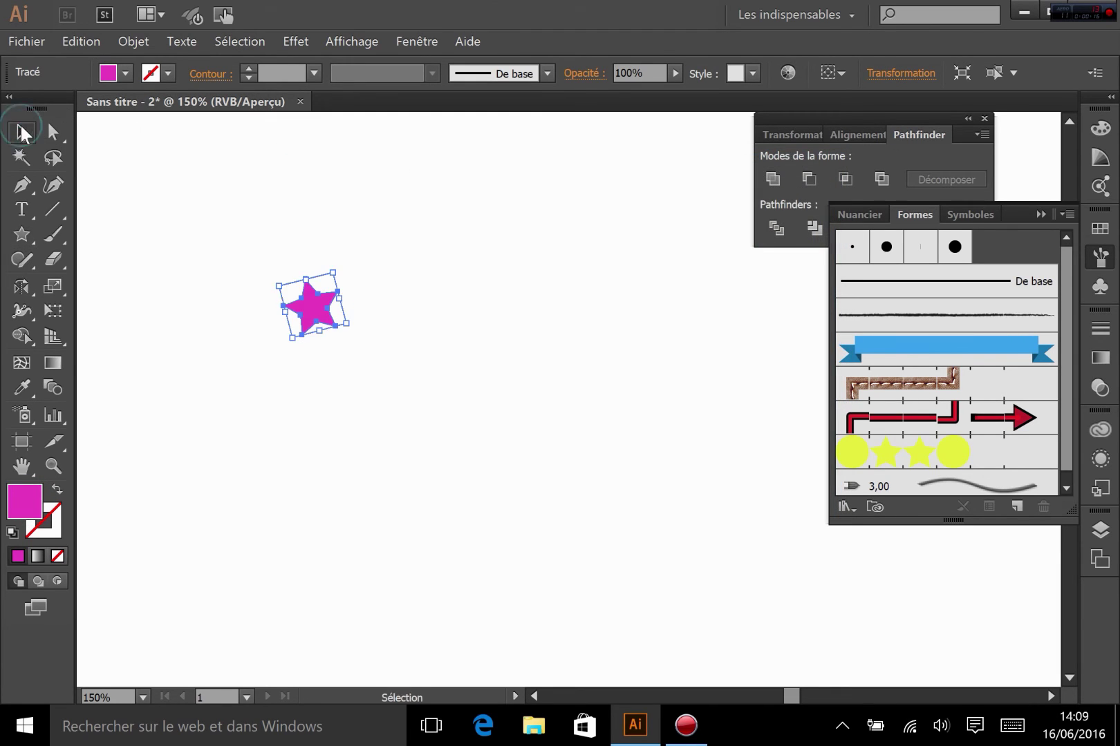
pyautogui.click(203, 446)
pyautogui.moveTo(320, 305)
pyautogui.mouseDown()
pyautogui.moveTo(563, 469)
pyautogui.moveTo(988, 484)
pyautogui.moveTo(969, 461)
pyautogui.mouseUp()
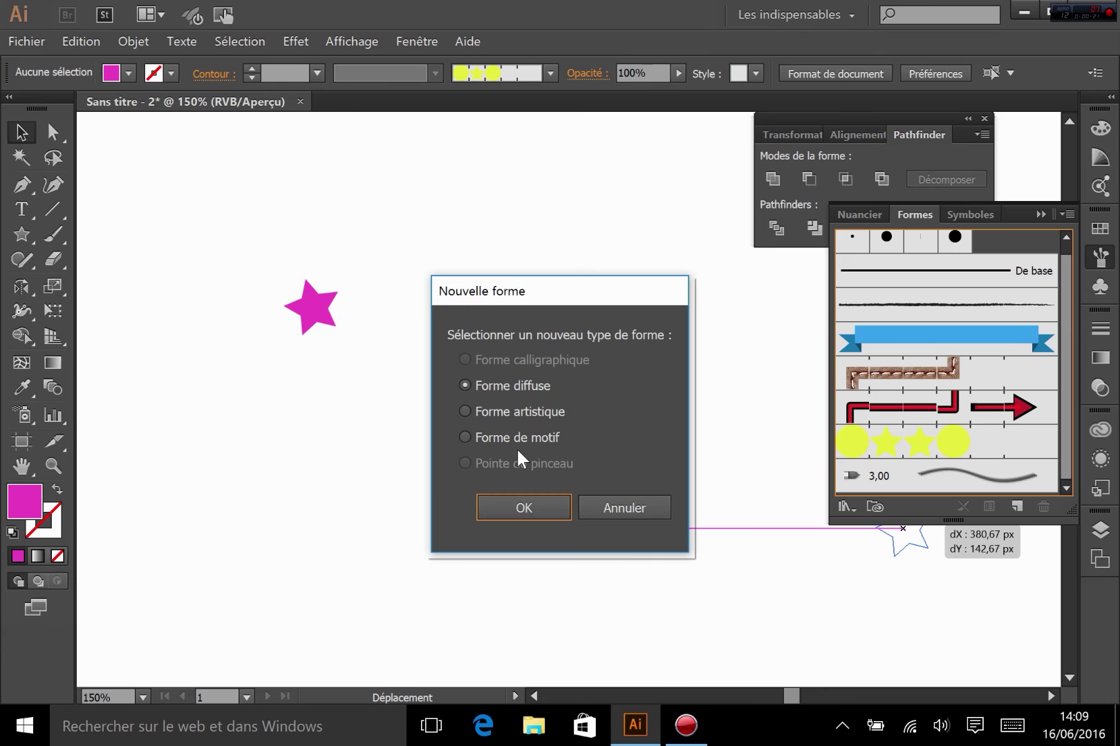
pyautogui.click(531, 509)
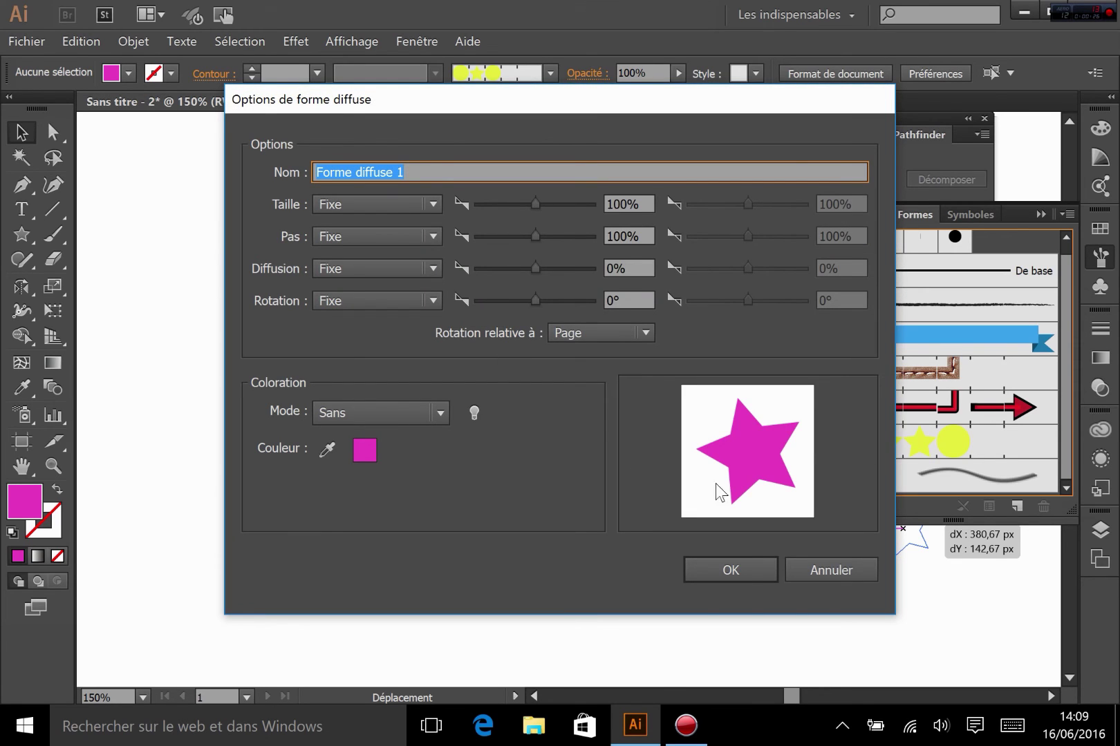
pyautogui.moveTo(634, 105); pyautogui.dragTo(772, 241)
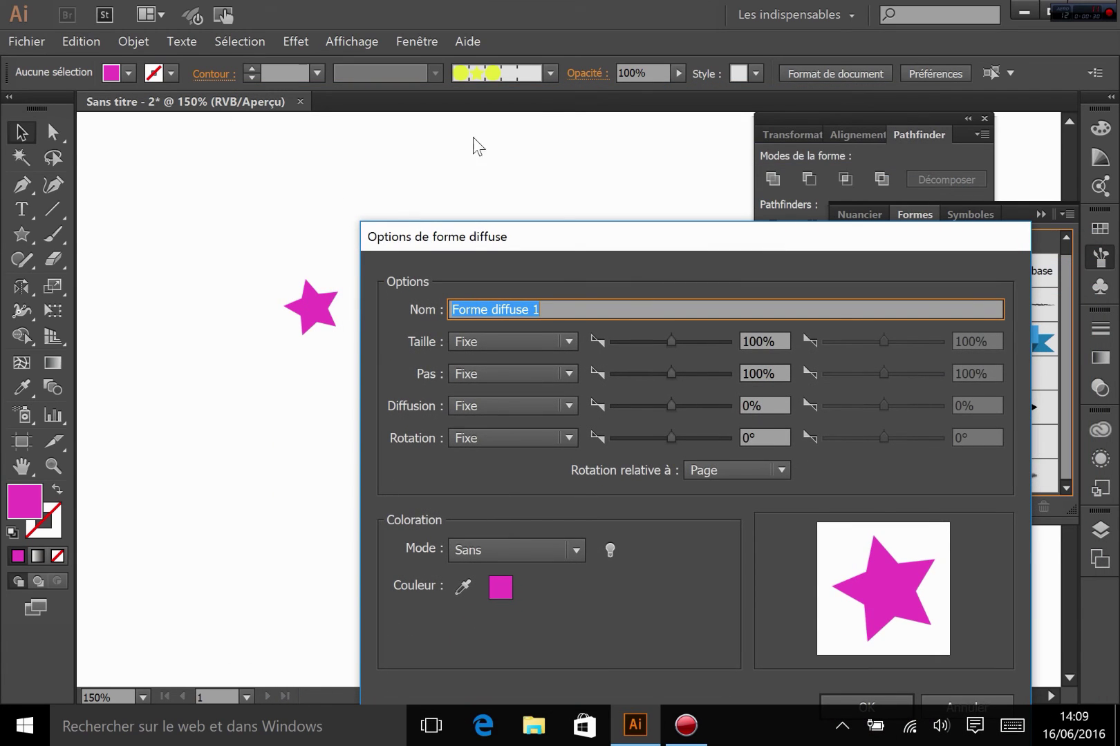
pyautogui.moveTo(767, 246); pyautogui.dragTo(745, 143)
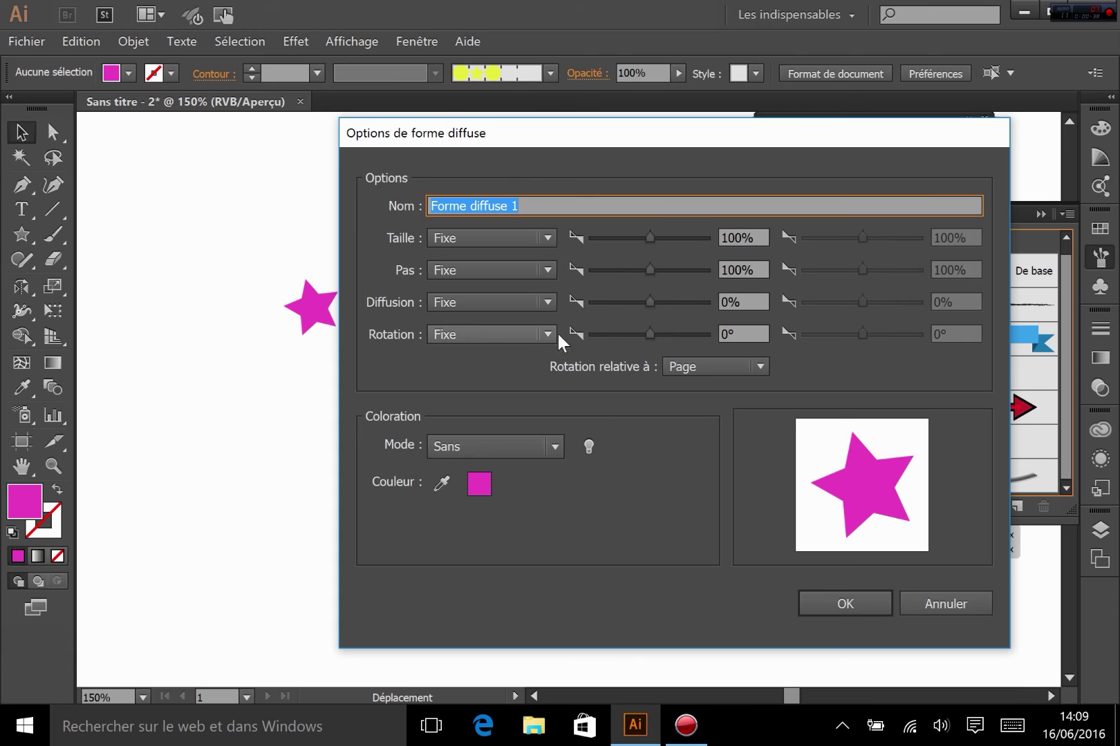
# Step: Make the scatter brush's size (Taille) random (Aléatoire), ranging from 52% to 124%
pyautogui.click(541, 239)
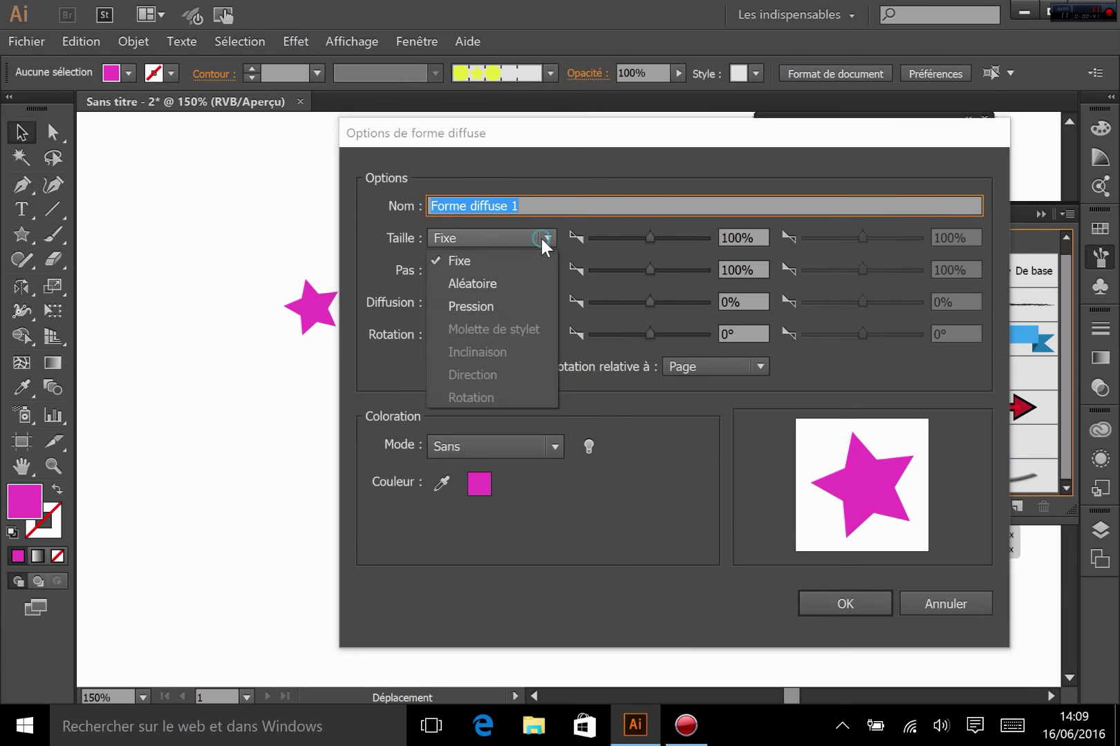
pyautogui.click(457, 285)
pyautogui.moveTo(649, 238); pyautogui.dragTo(620, 234)
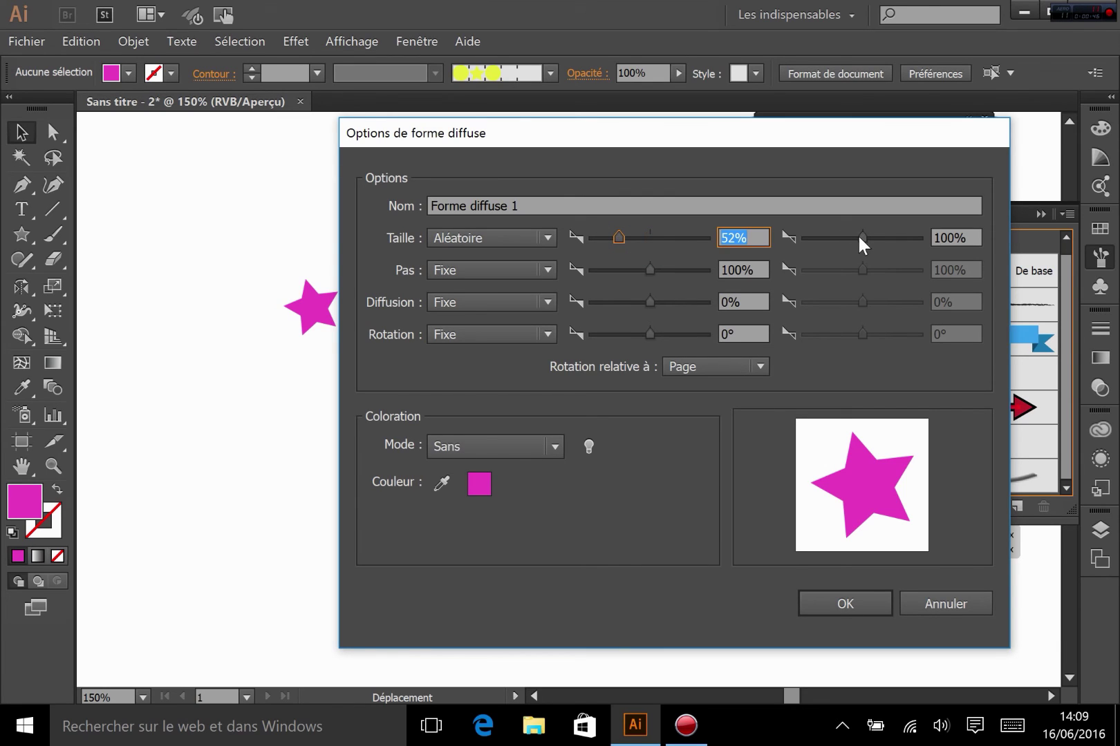
pyautogui.moveTo(859, 237); pyautogui.dragTo(862, 238)
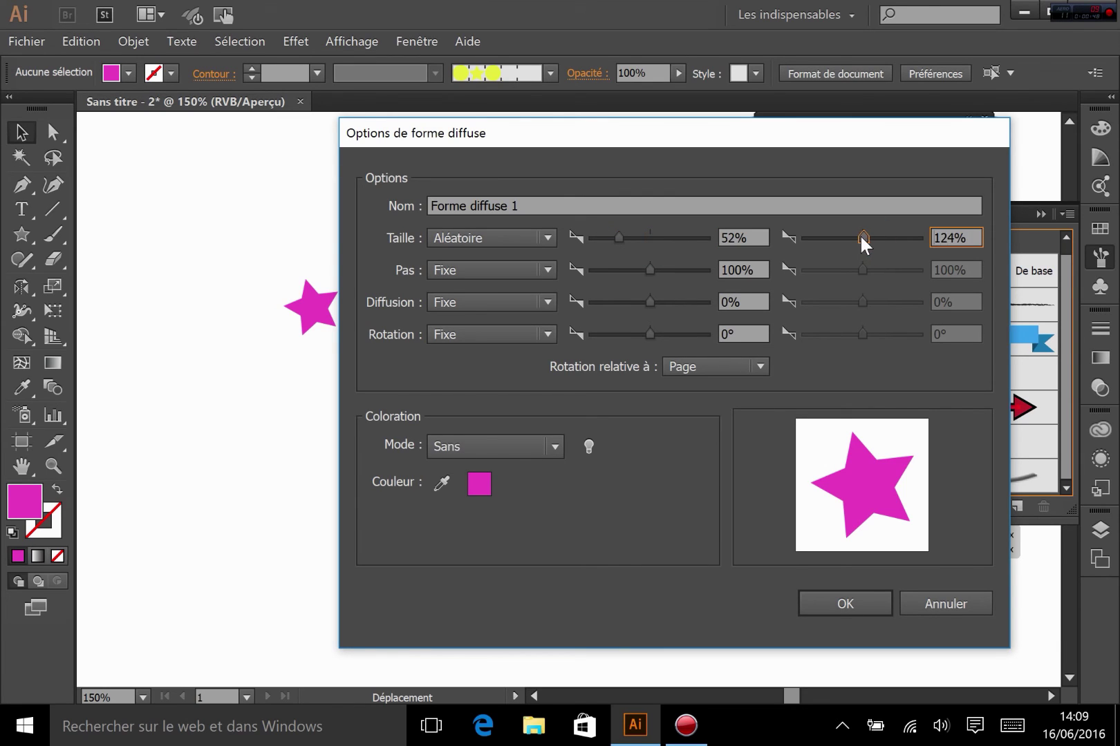
# Step: Make the scatter brush's spacing (Pas) random (Aléatoire), ranging from 79% to 150%
pyautogui.click(512, 271)
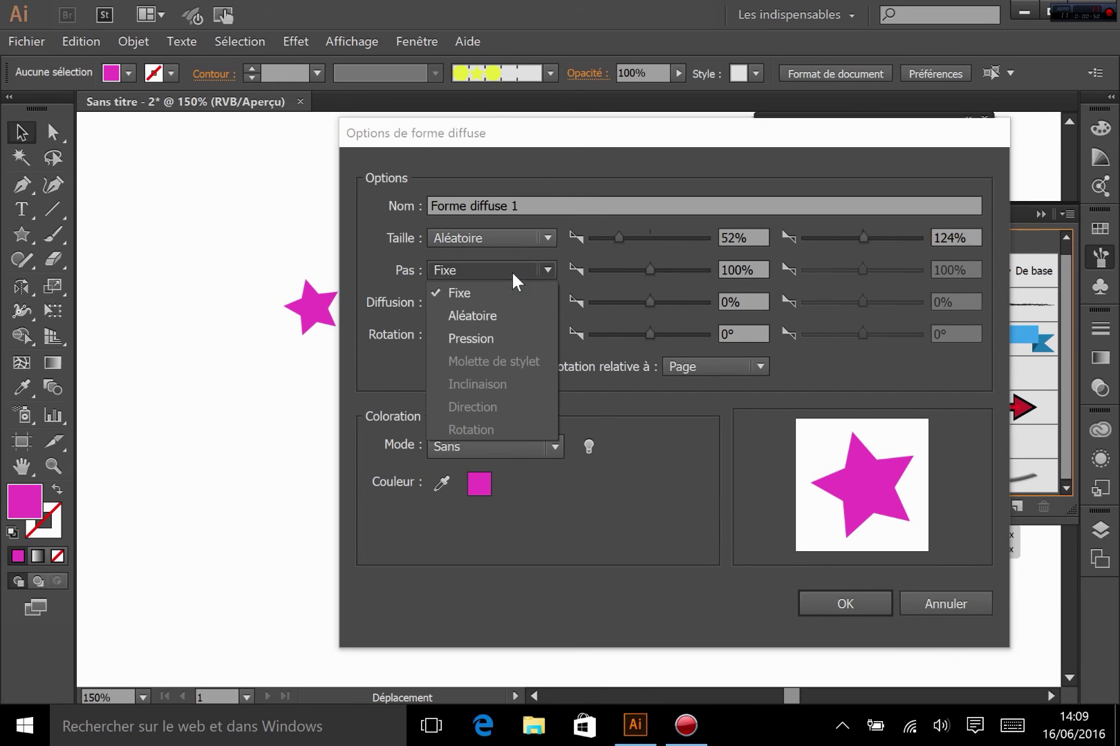
pyautogui.click(501, 312)
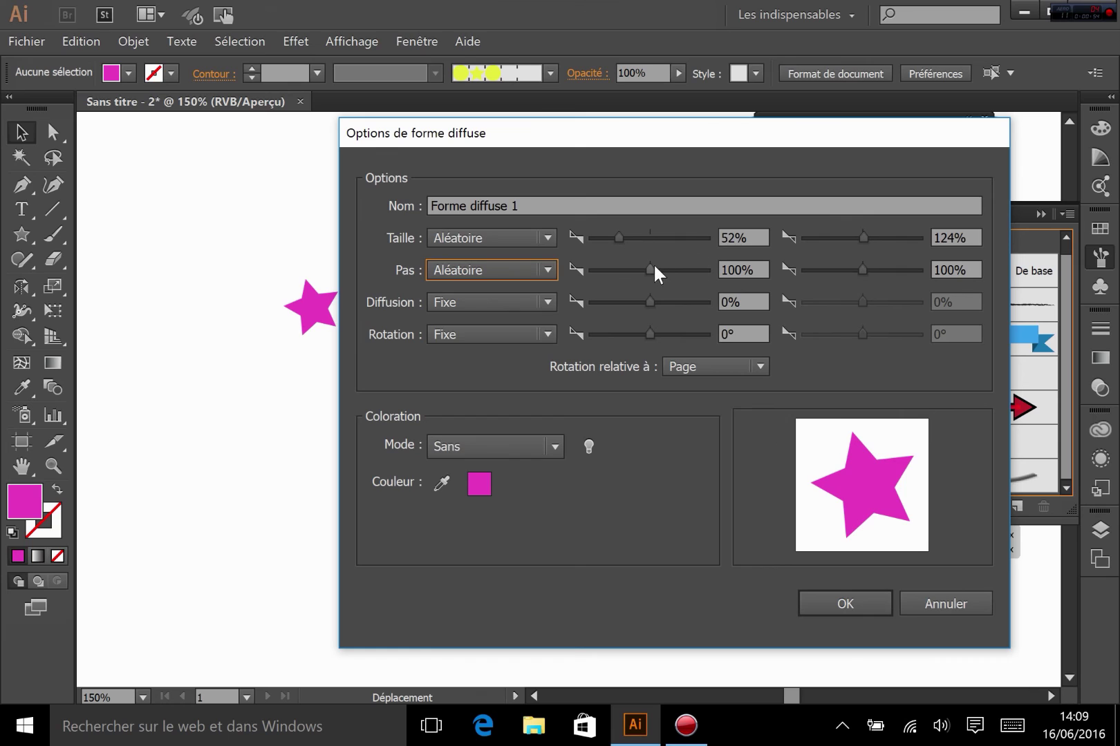
pyautogui.moveTo(649, 267); pyautogui.dragTo(637, 267)
pyautogui.moveTo(861, 268); pyautogui.dragTo(864, 269)
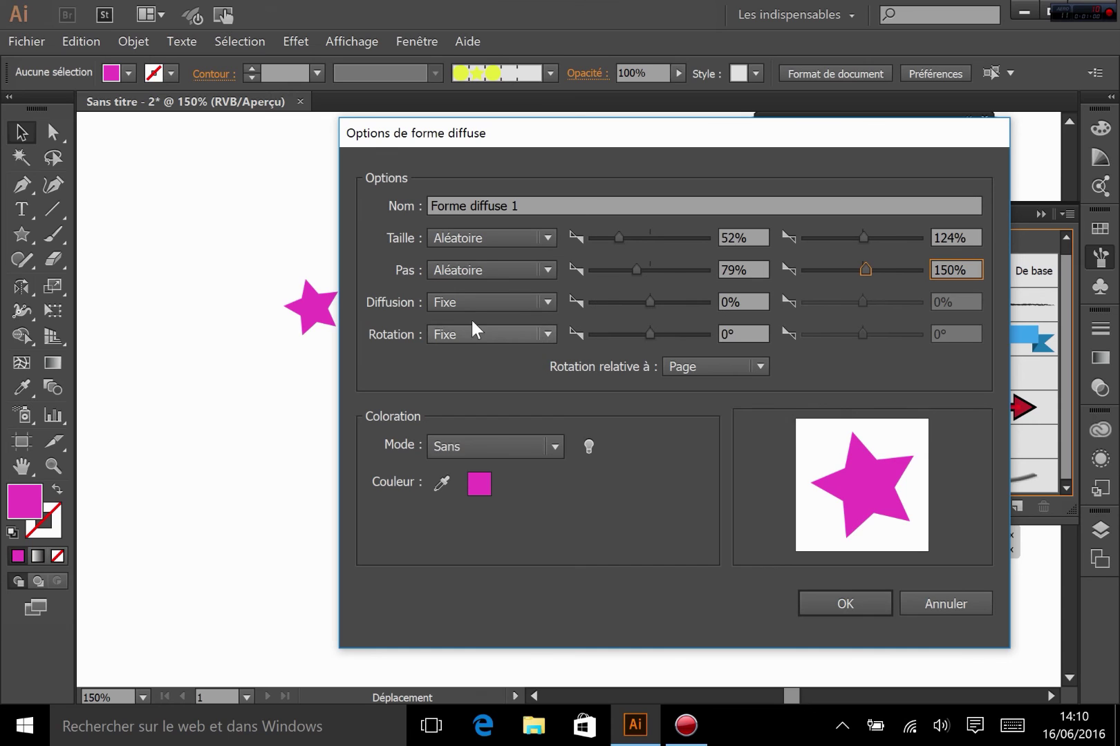
# Step: Make the brush's Diffusion random (Aléatoire), ranging from -37% to 46%
pyautogui.click(506, 307)
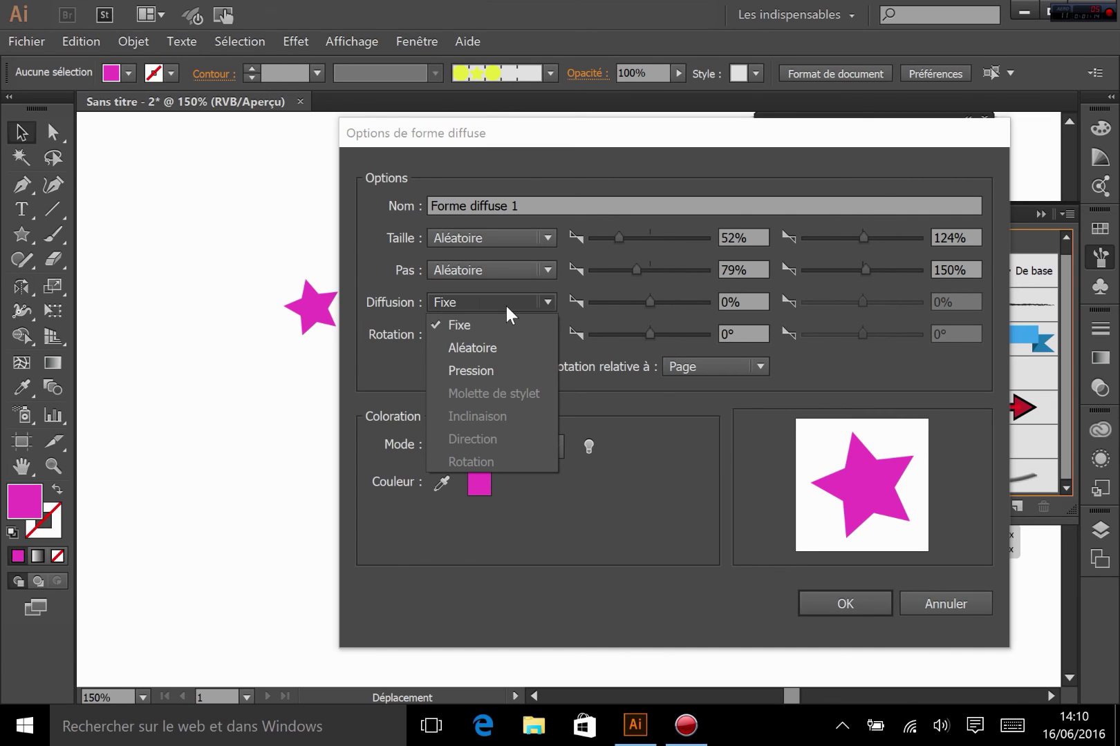
pyautogui.click(486, 346)
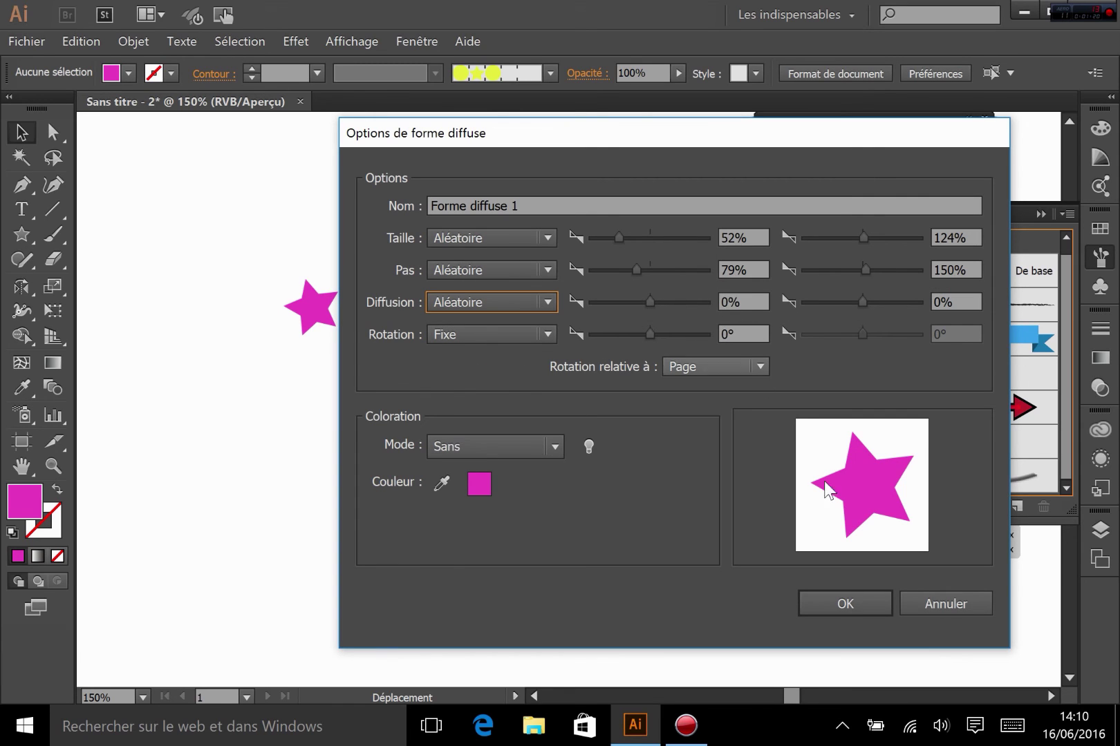
pyautogui.moveTo(651, 300); pyautogui.dragTo(648, 304)
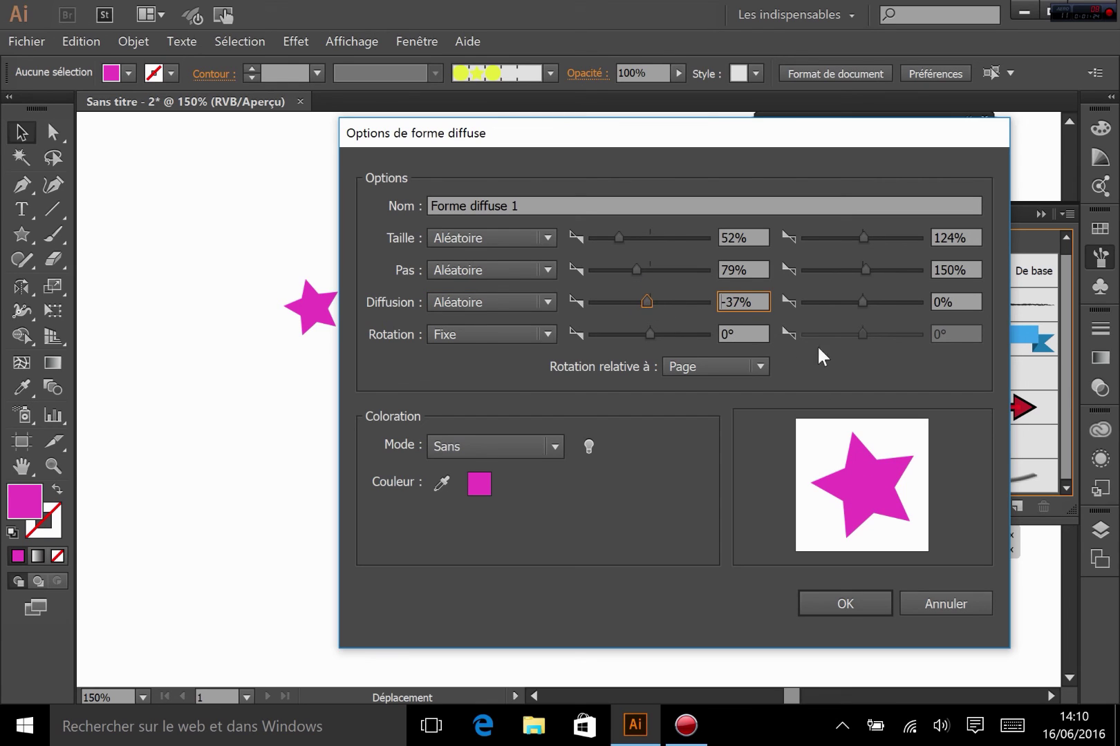
pyautogui.moveTo(863, 299); pyautogui.dragTo(865, 299)
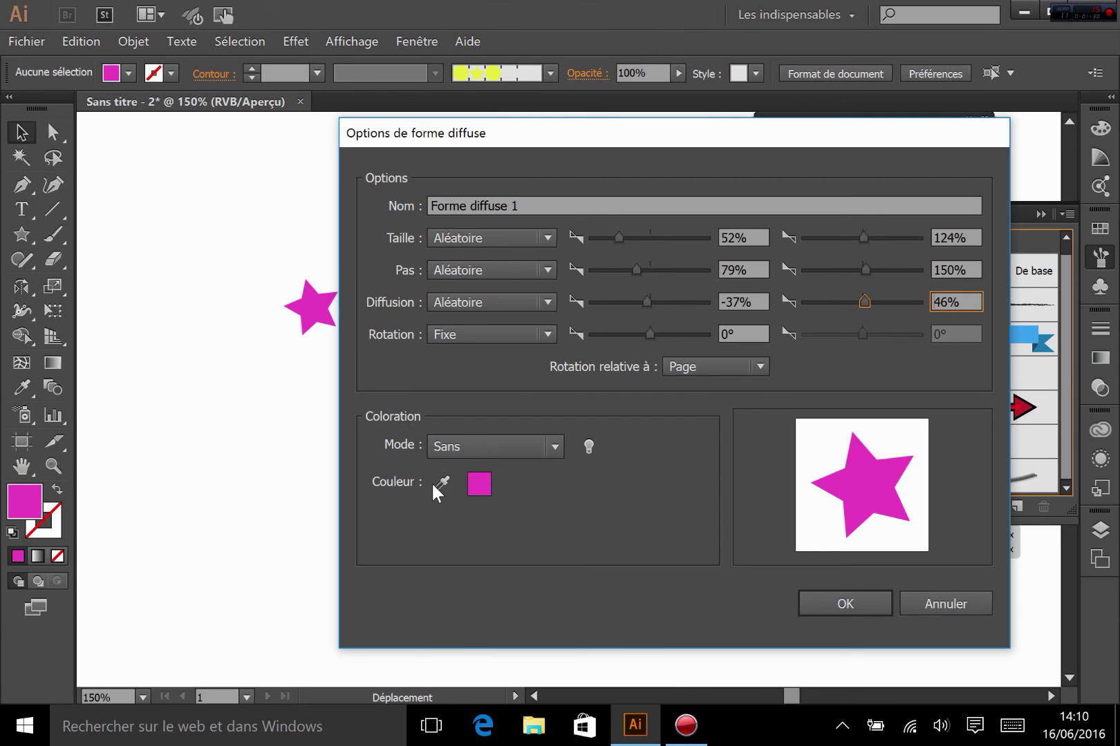
# Step: Make the brush's rotation random (Aléatoire) from -23° to 30°, and create the scatter brush
pyautogui.click(500, 335)
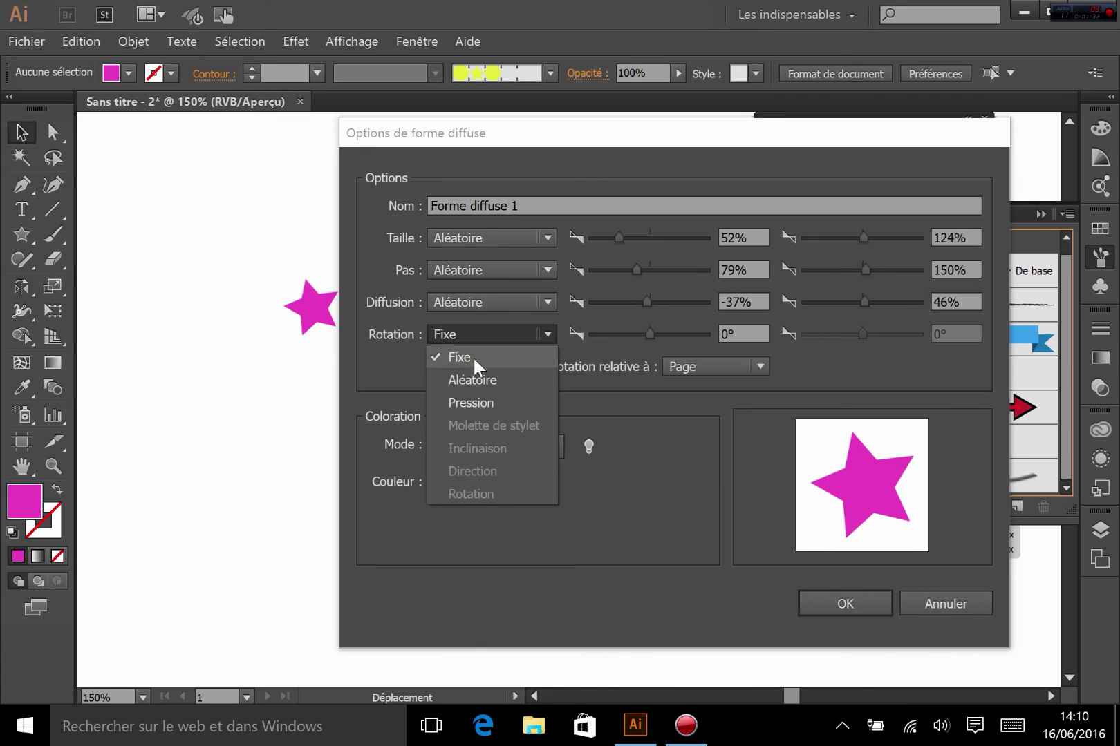
pyautogui.click(473, 380)
pyautogui.moveTo(644, 331); pyautogui.dragTo(640, 334)
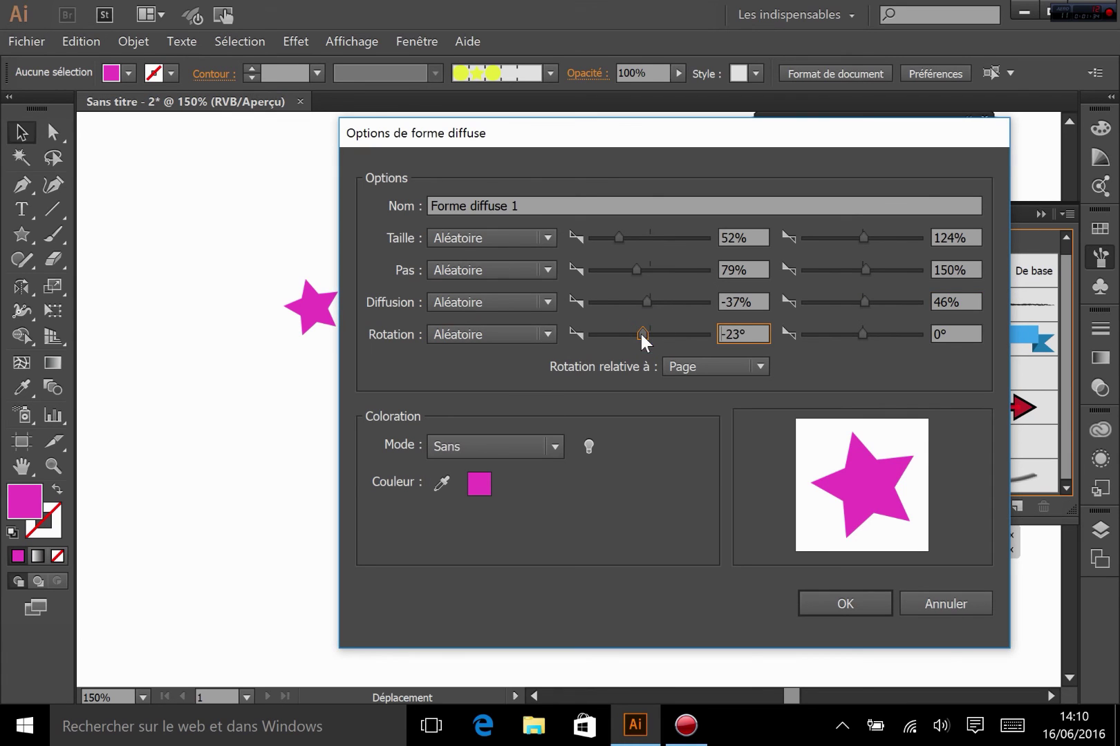
pyautogui.moveTo(857, 331); pyautogui.dragTo(872, 334)
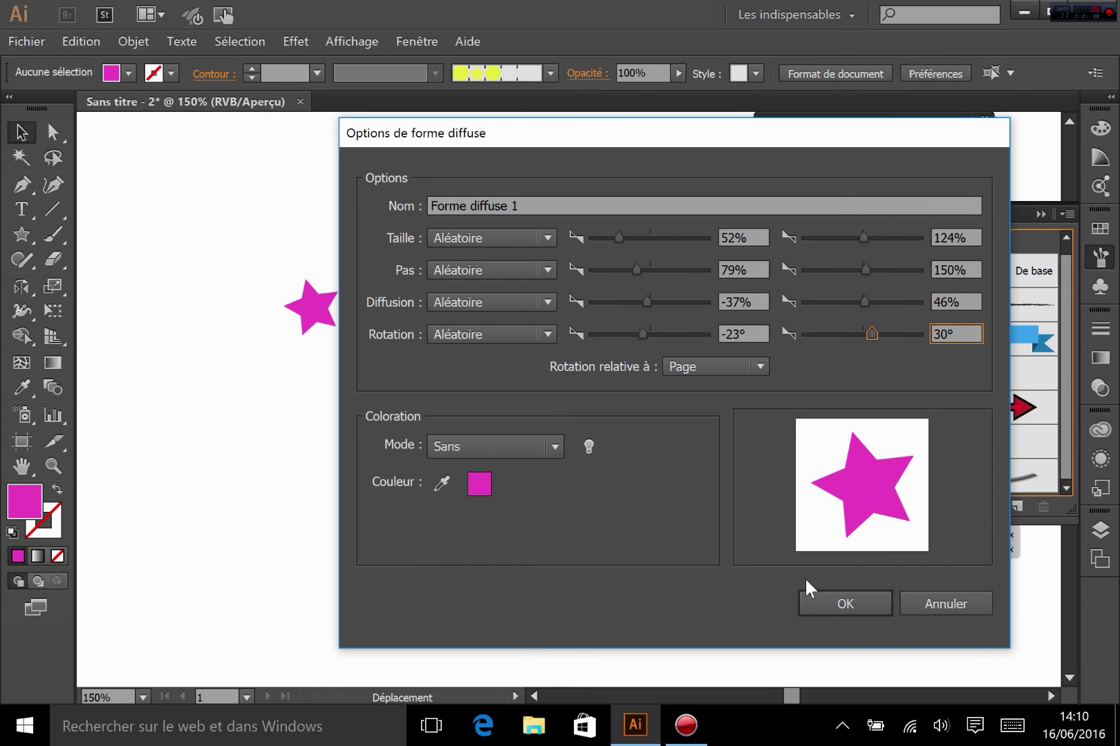
pyautogui.click(850, 602)
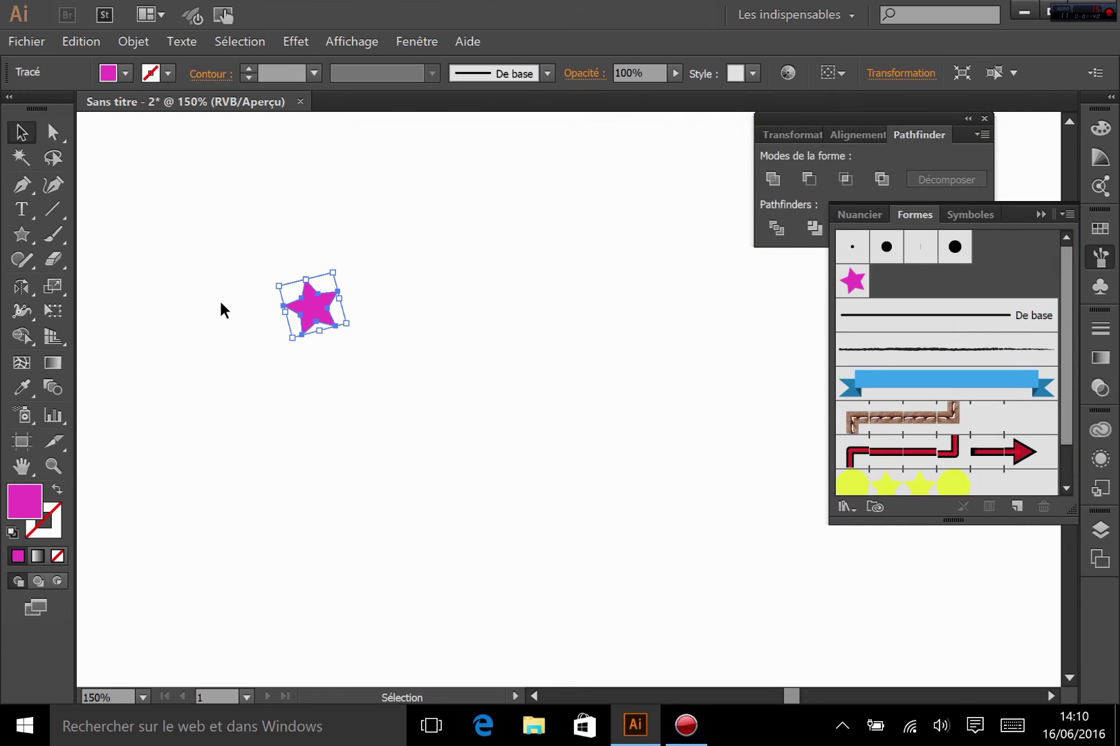
# Step: Draw a five-point curved path with the Pen tool, waving below the star and rising to the artboard's upper right
pyautogui.click(20, 184)
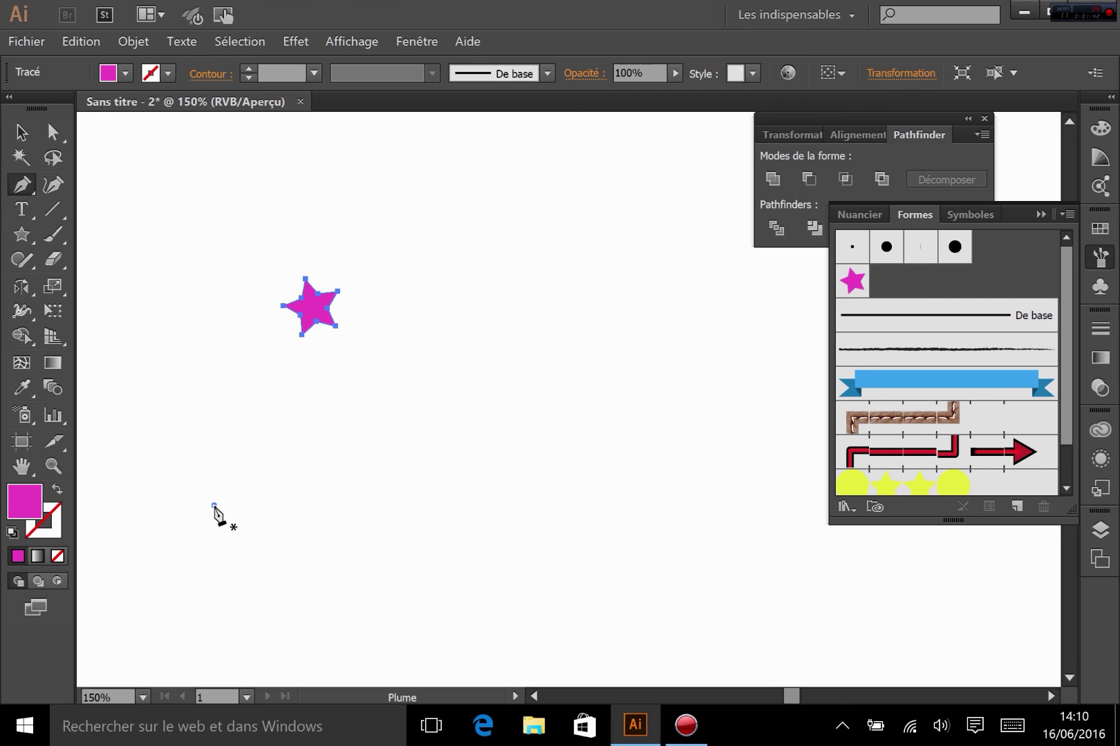
pyautogui.click(212, 506)
pyautogui.moveTo(382, 451); pyautogui.dragTo(470, 505)
pyautogui.moveTo(671, 505); pyautogui.dragTo(703, 442)
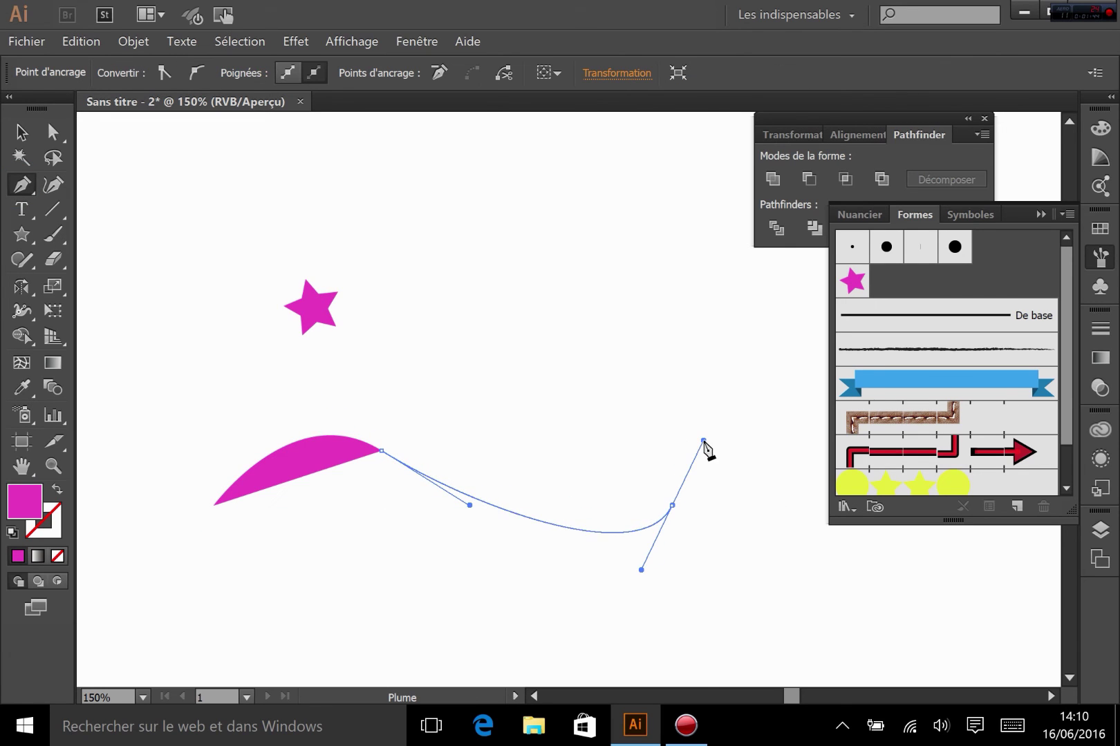
pyautogui.moveTo(672, 298); pyautogui.dragTo(612, 257)
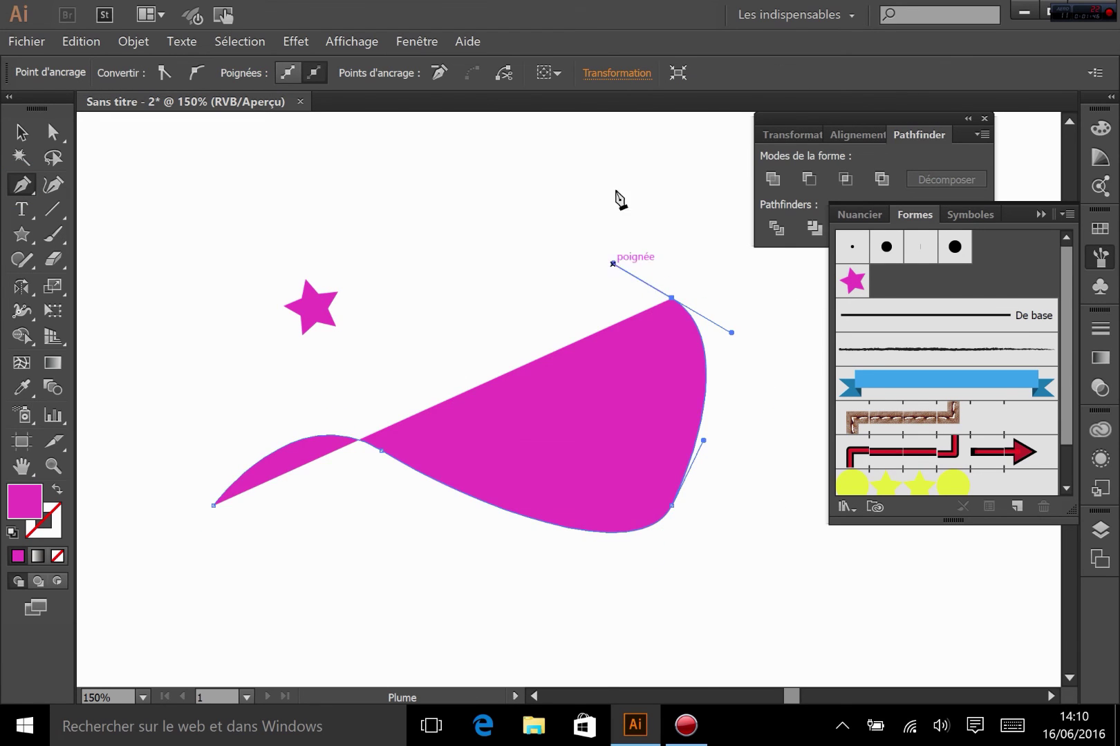
pyautogui.moveTo(683, 131); pyautogui.dragTo(113, 119)
# Step: Swap the curved path's fill and stroke, and apply the magenta star scatter brush to it
pyautogui.click(28, 137)
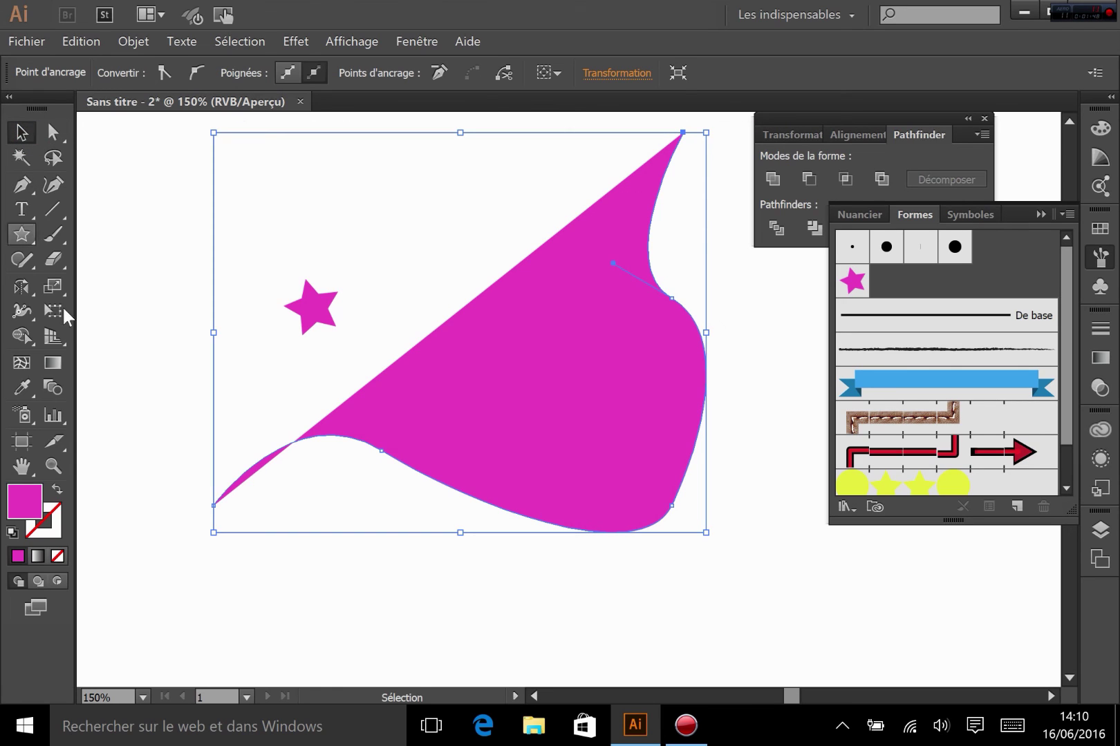
pyautogui.click(58, 491)
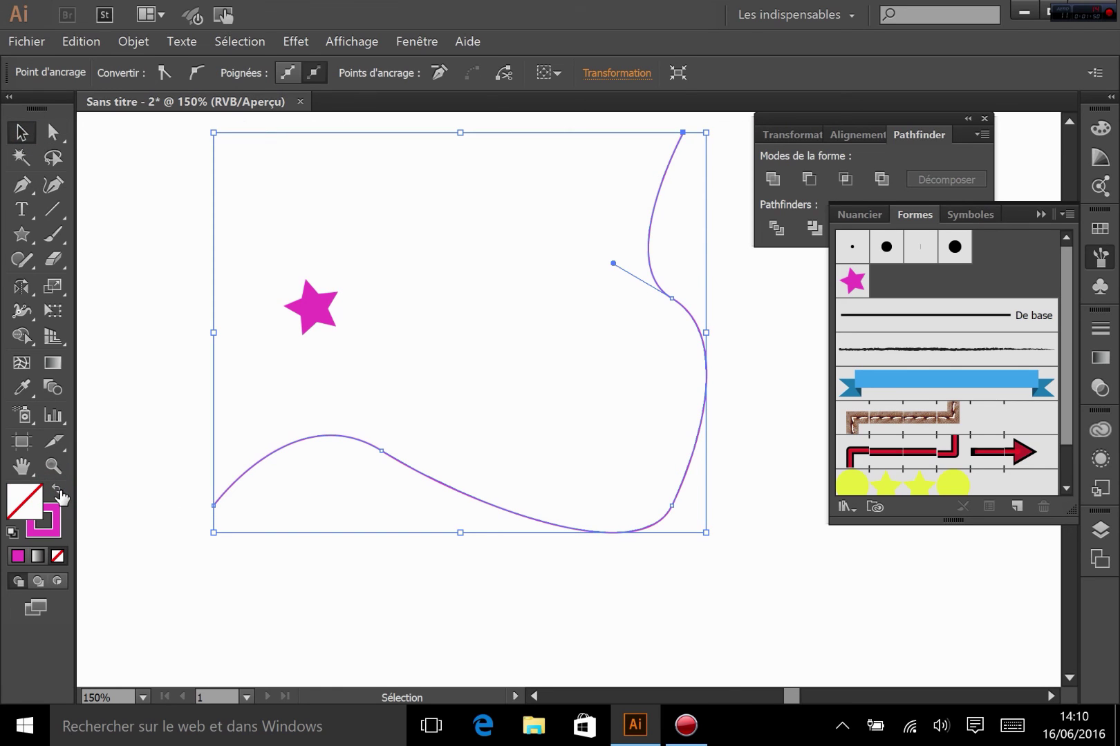
pyautogui.click(819, 595)
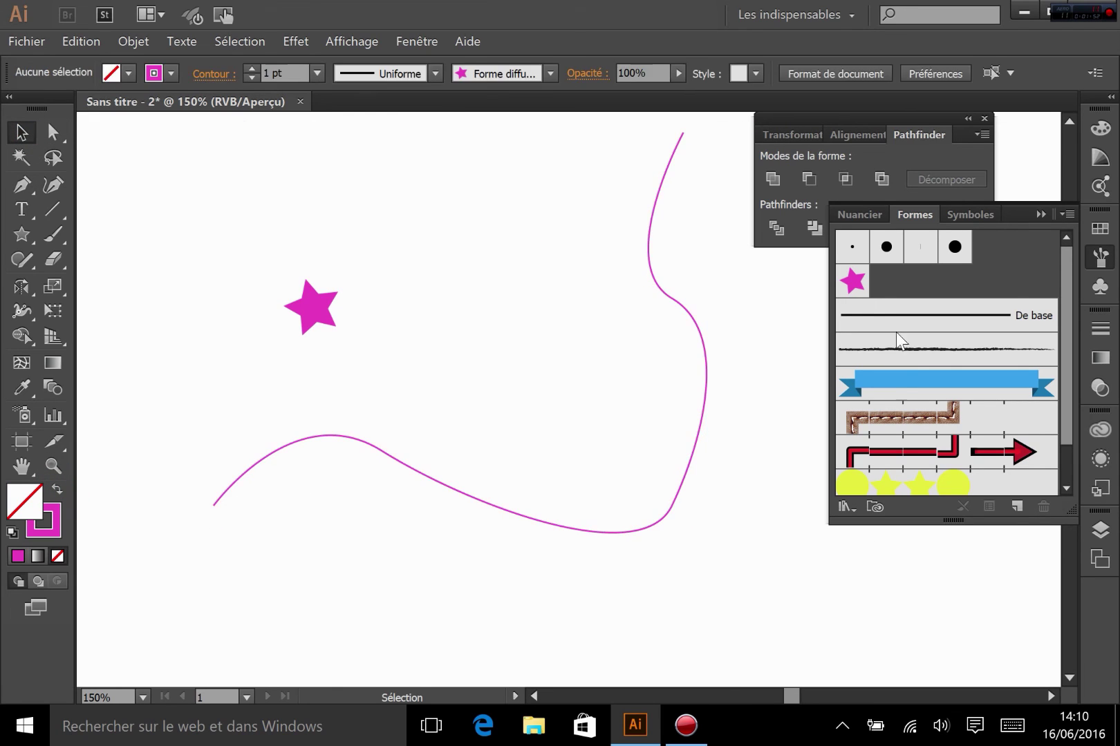
pyautogui.click(694, 445)
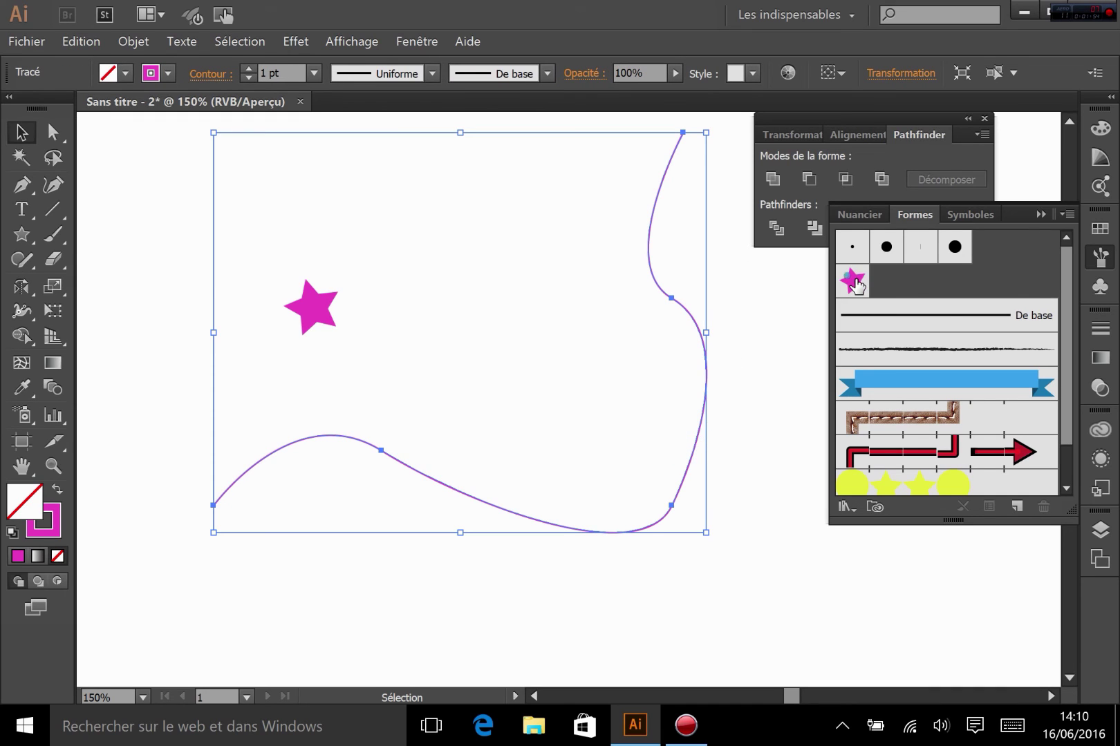
pyautogui.click(852, 280)
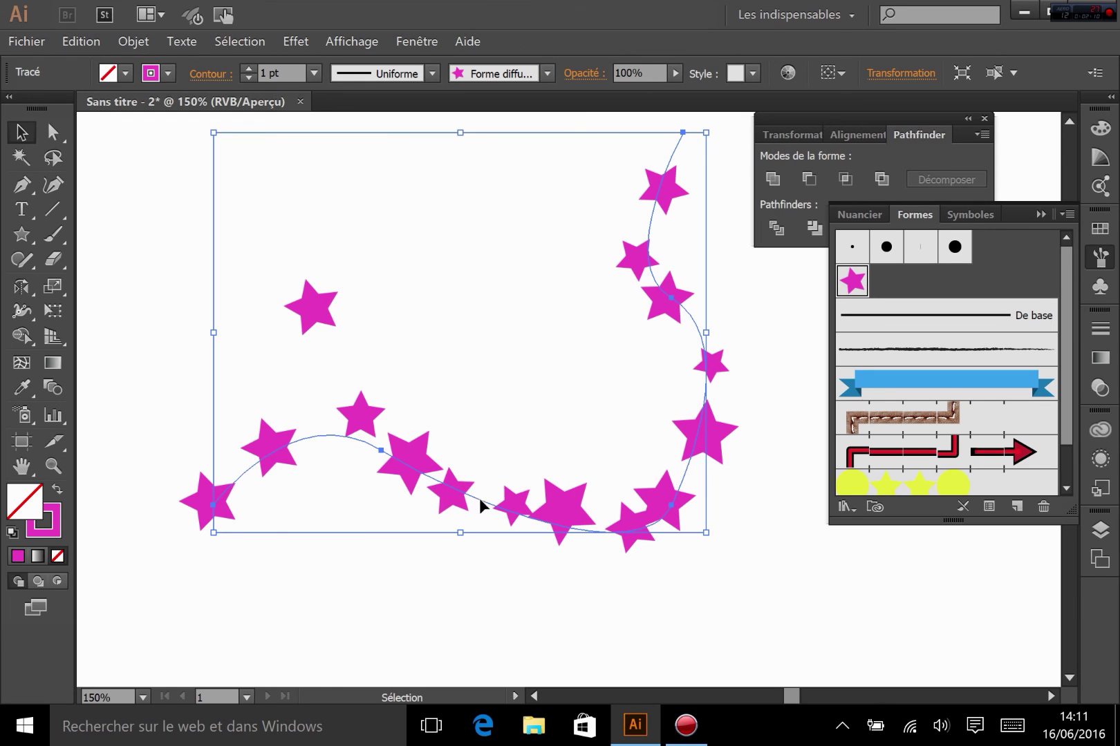
pyautogui.click(600, 586)
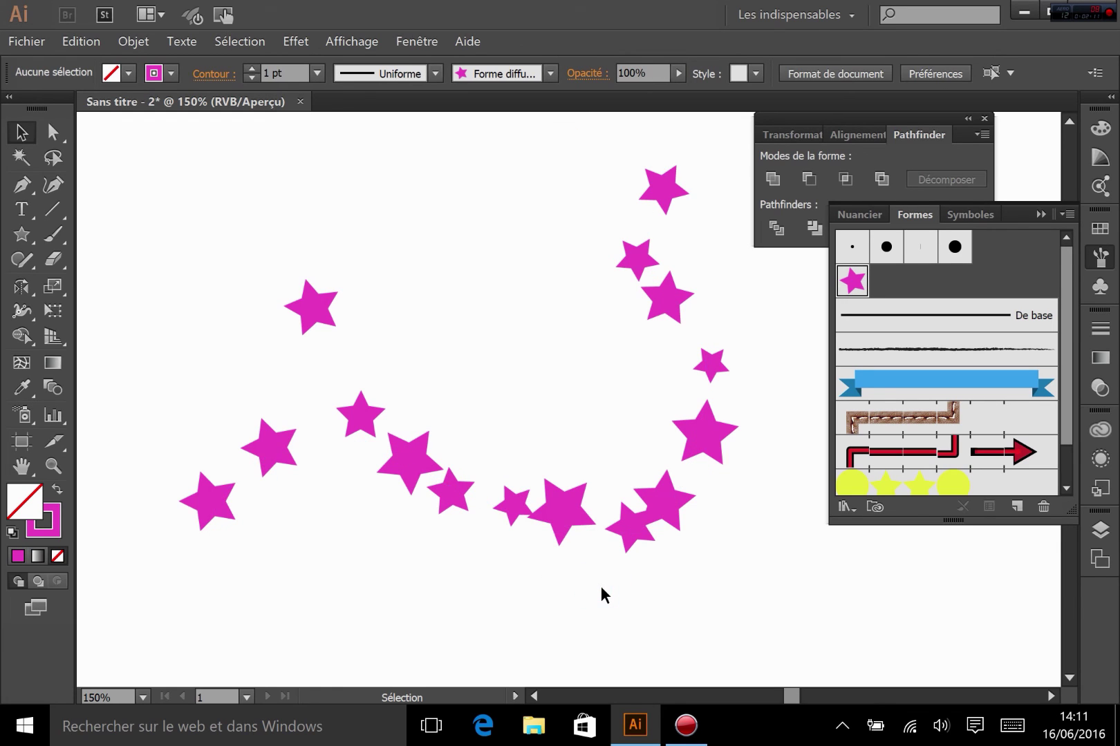
pyautogui.click(576, 500)
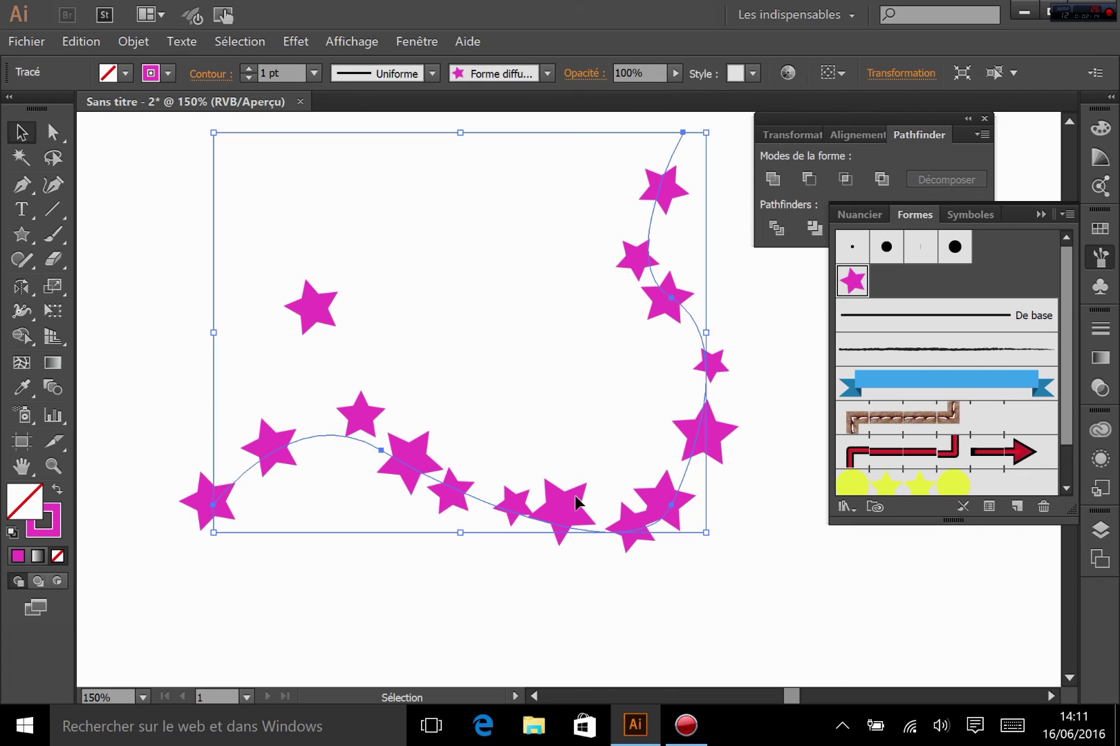
# Step: Set the magenta star scatter brush's Diffusion range from -147% to 184%, and apply the change to the existing strokes
pyautogui.doubleClick(853, 280)
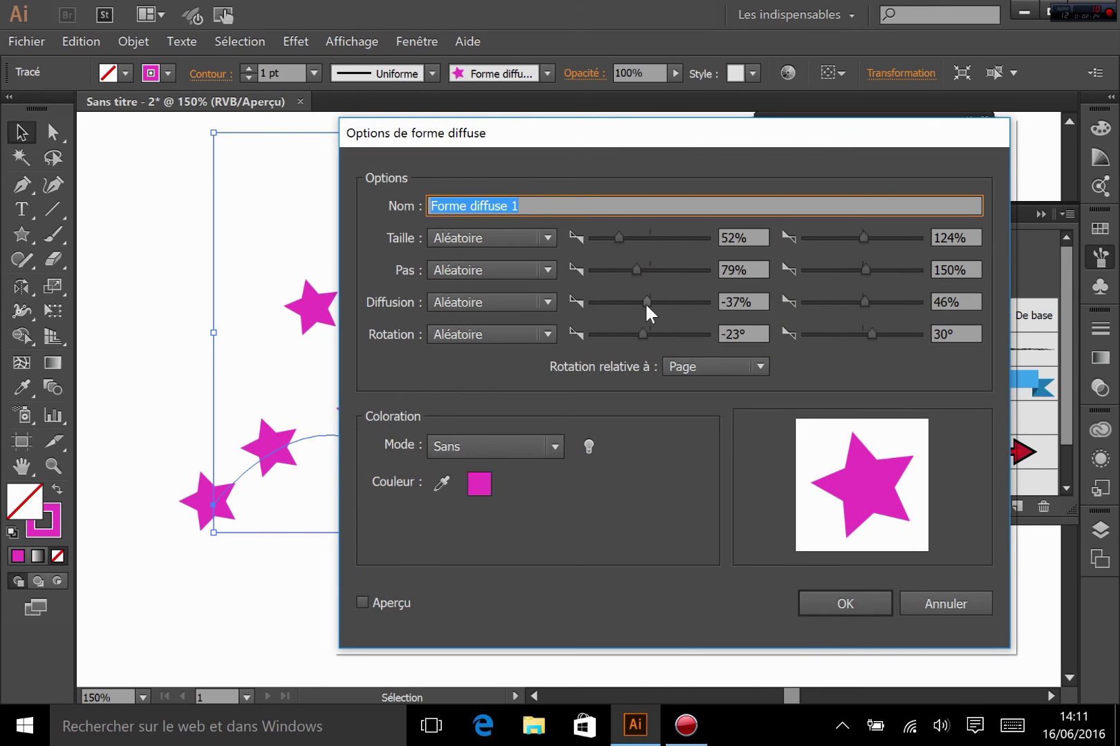
pyautogui.moveTo(645, 302); pyautogui.dragTo(642, 304)
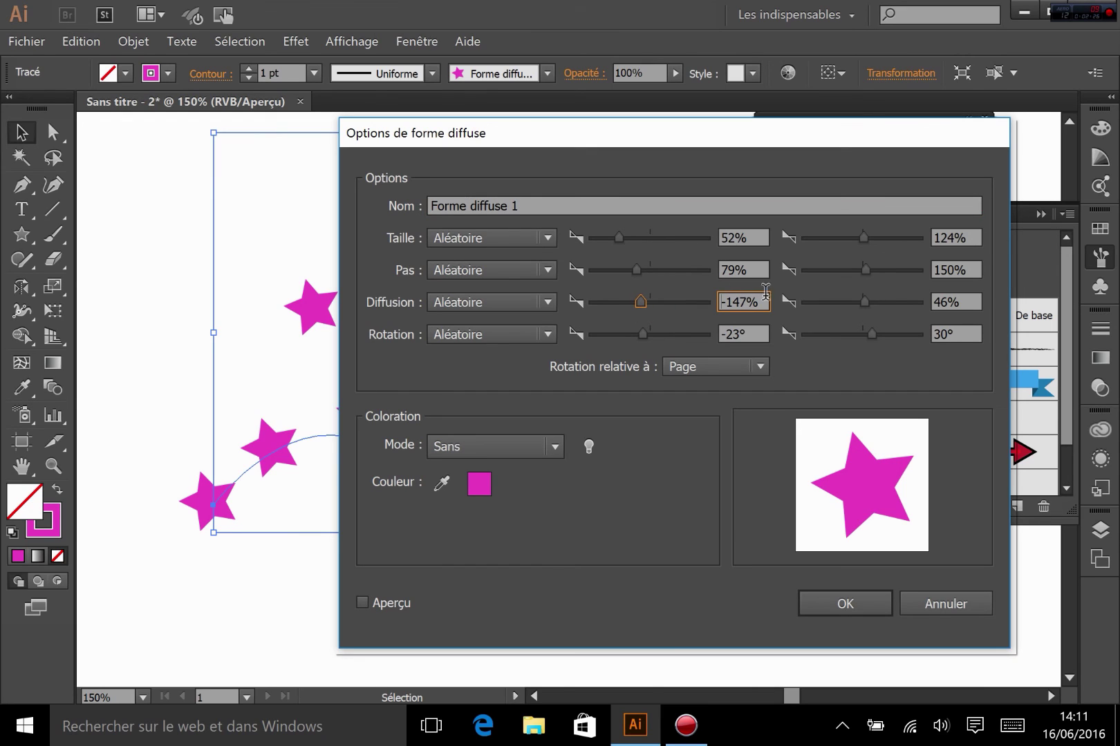
pyautogui.moveTo(864, 302); pyautogui.dragTo(873, 302)
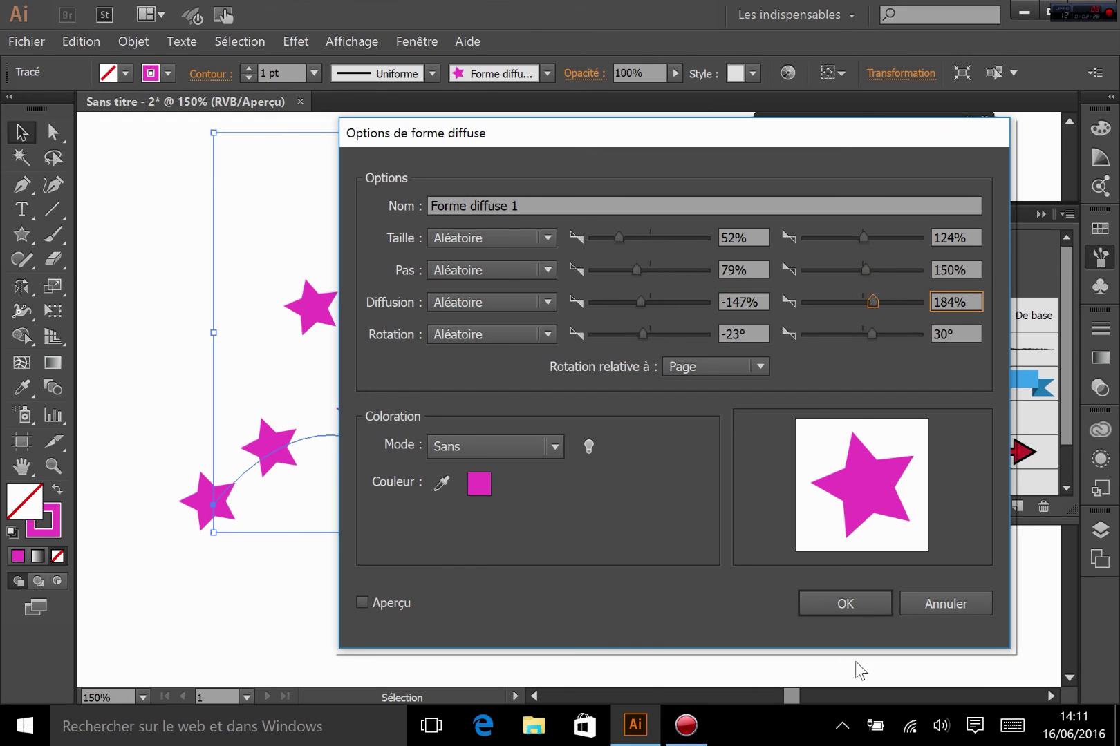
pyautogui.click(832, 597)
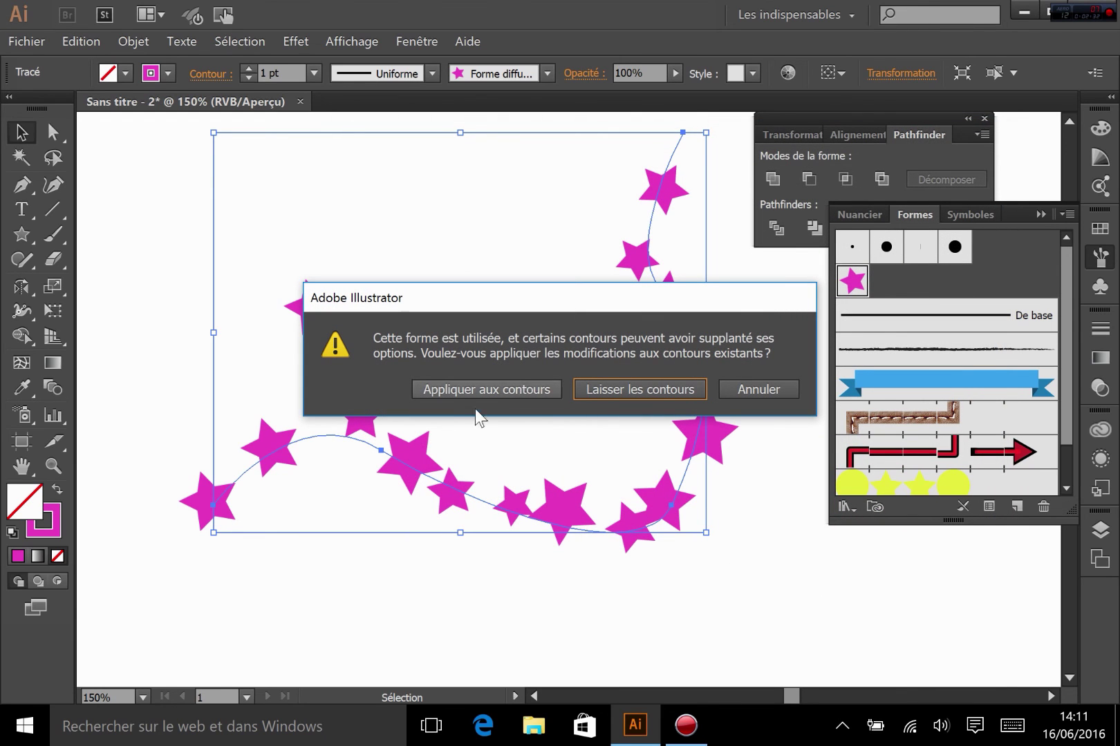
pyautogui.click(509, 389)
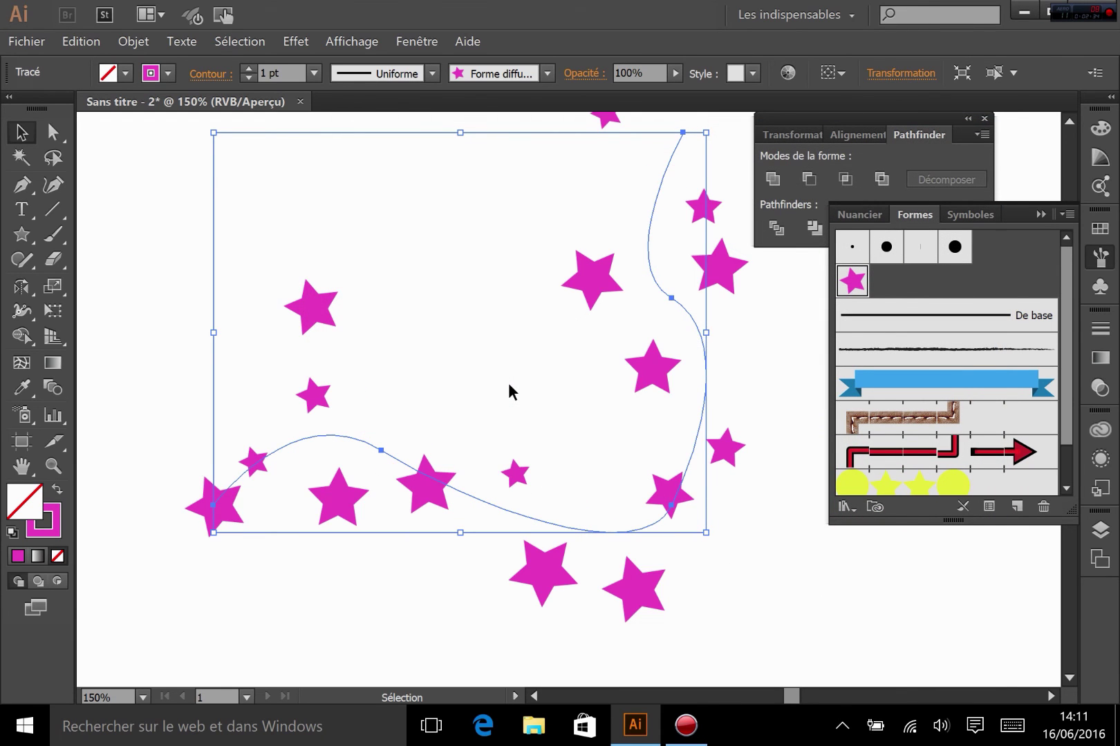
pyautogui.click(751, 547)
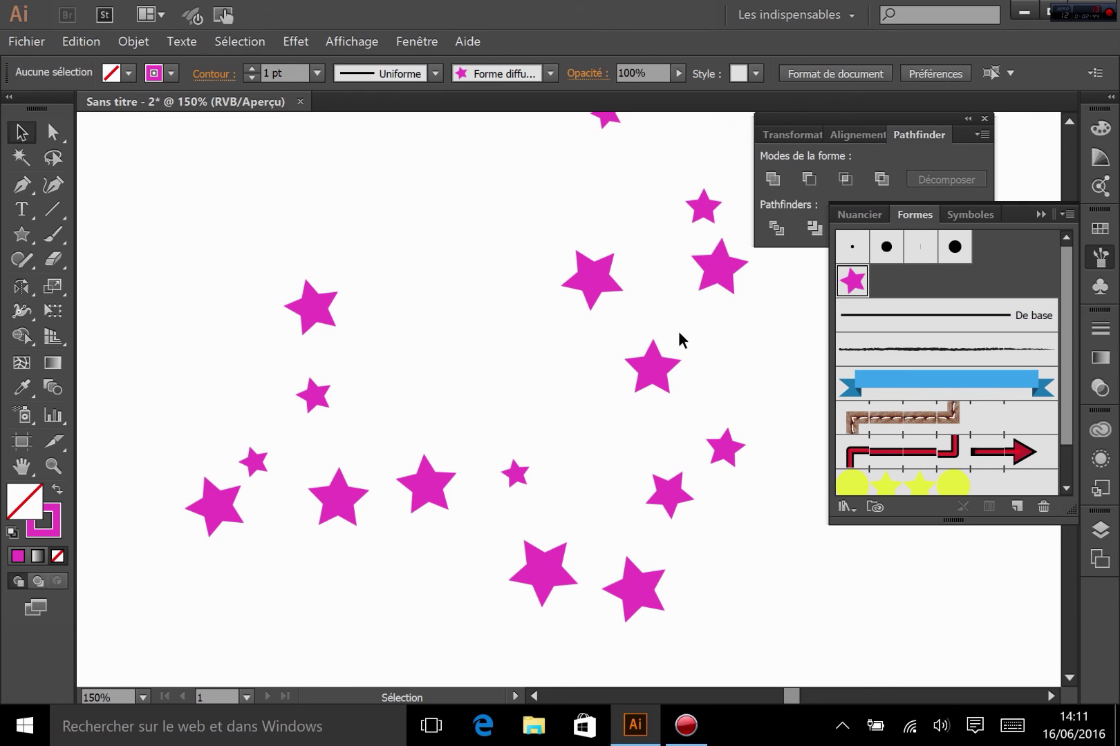
pyautogui.click(699, 329)
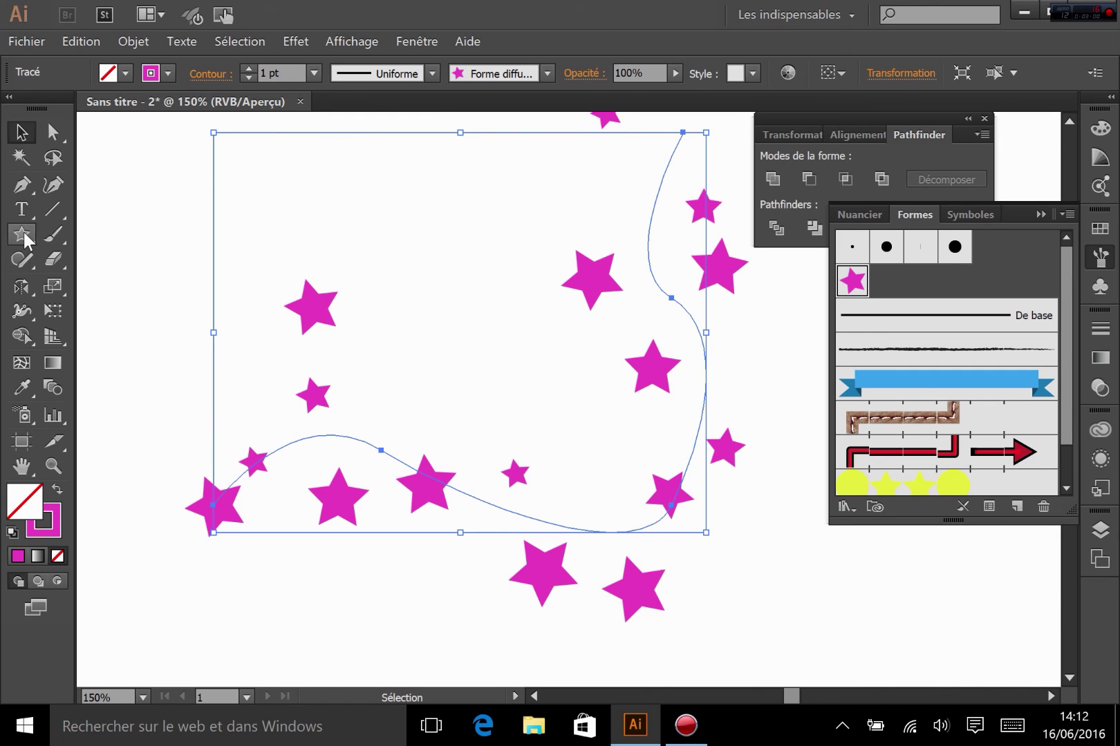
# Step: Draw an upright ellipse about 111 by 145 px at the artboard's upper left, and apply the magenta star scatter brush to it
pyautogui.moveTo(21, 234); pyautogui.dragTo(96, 284)
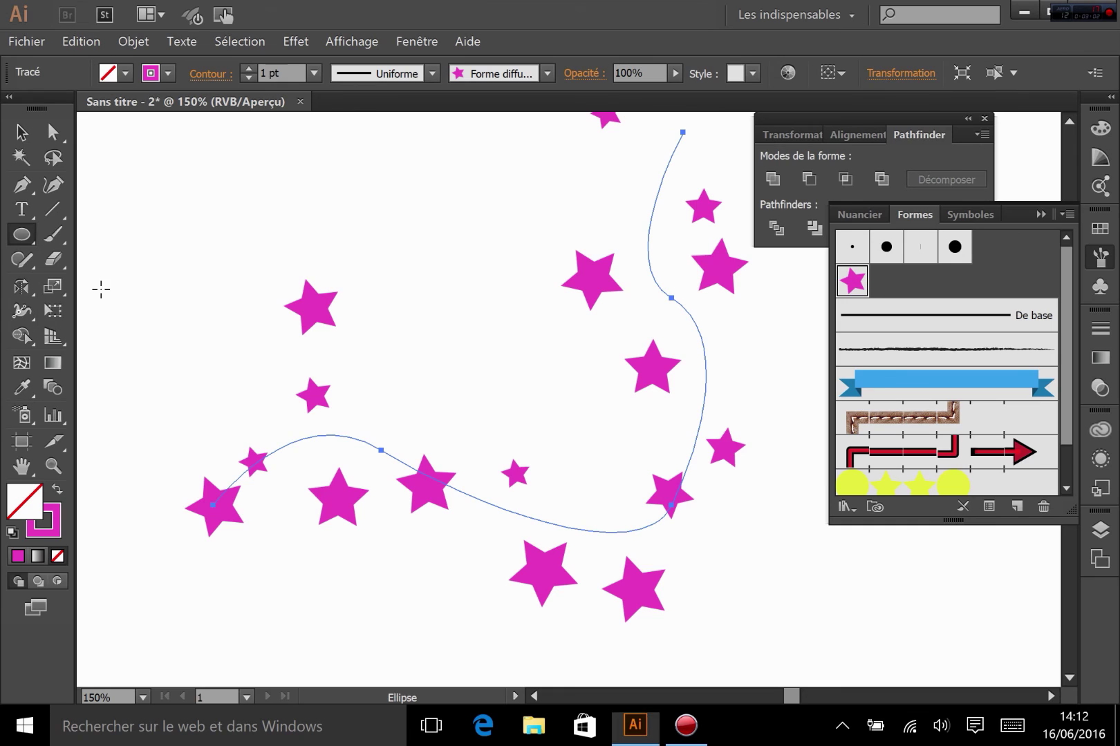
pyautogui.moveTo(126, 153); pyautogui.dragTo(299, 378)
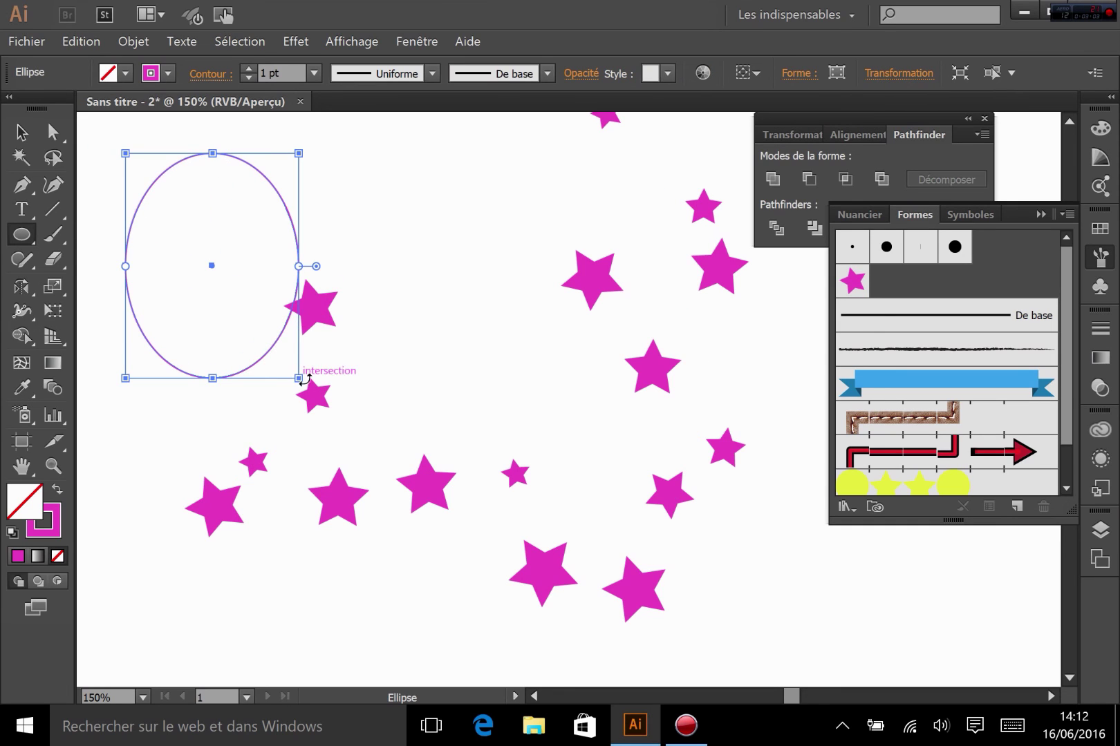
pyautogui.click(857, 281)
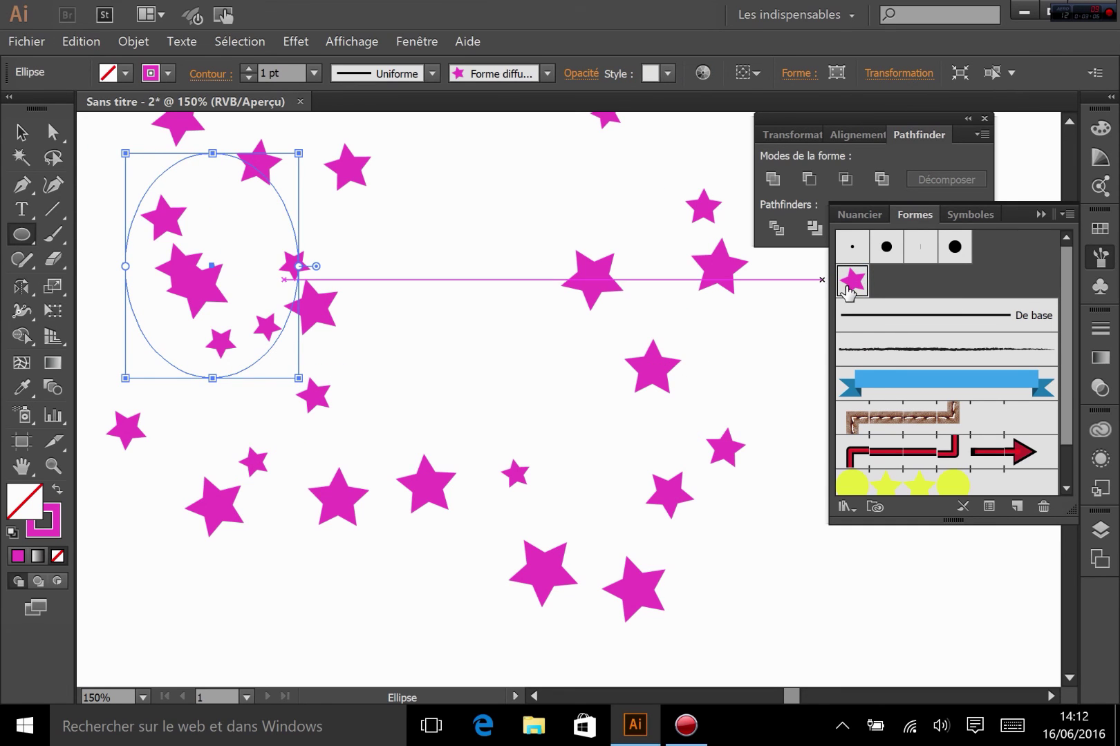
# Step: Try the blue ribbon and yellow star-and-circle brushes on the ellipse, settle on the ribbon brush, and deselect the ellipse
pyautogui.click(934, 391)
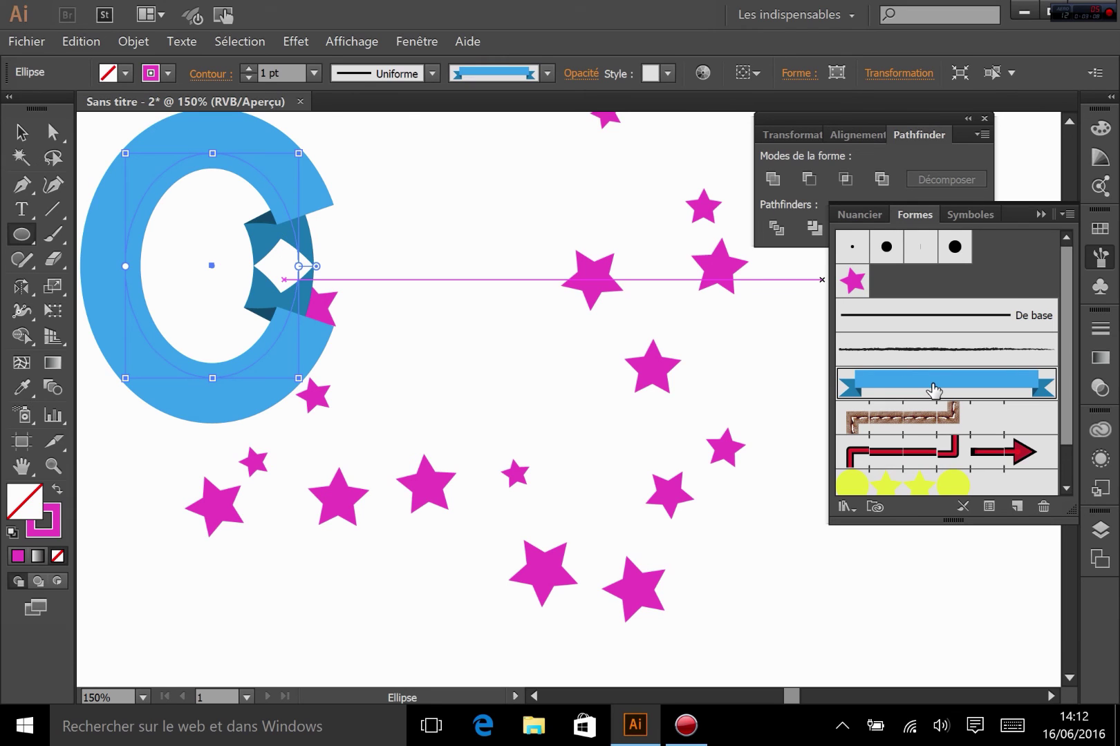
pyautogui.click(940, 489)
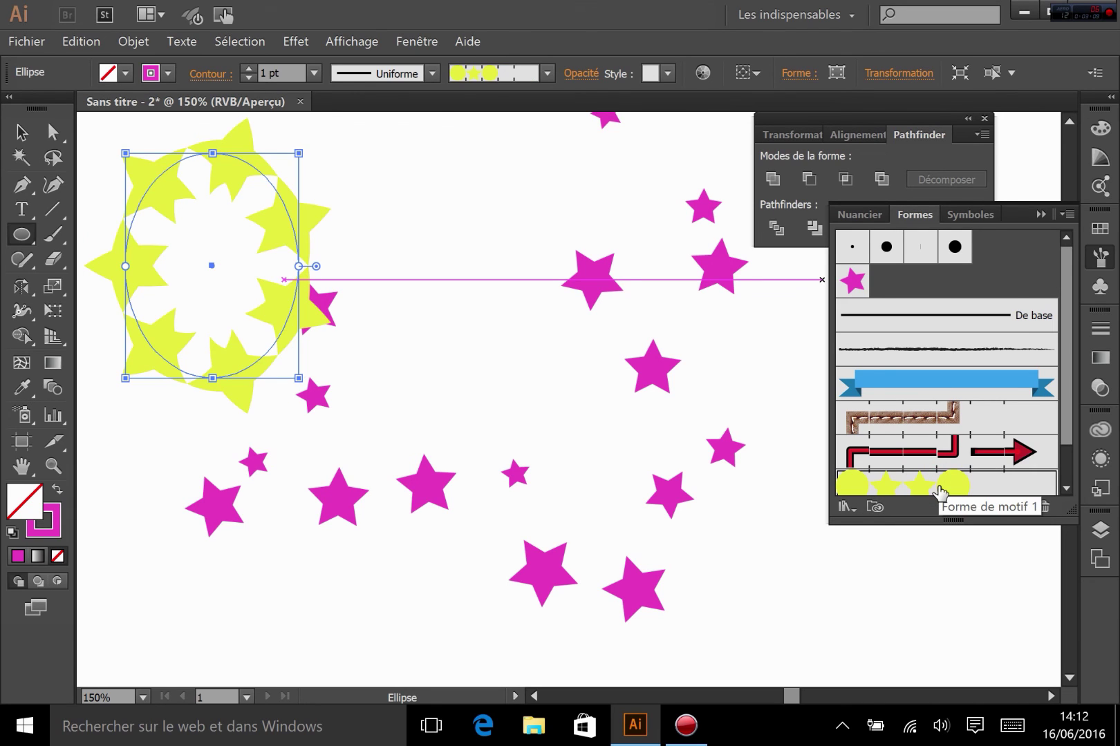
pyautogui.click(939, 379)
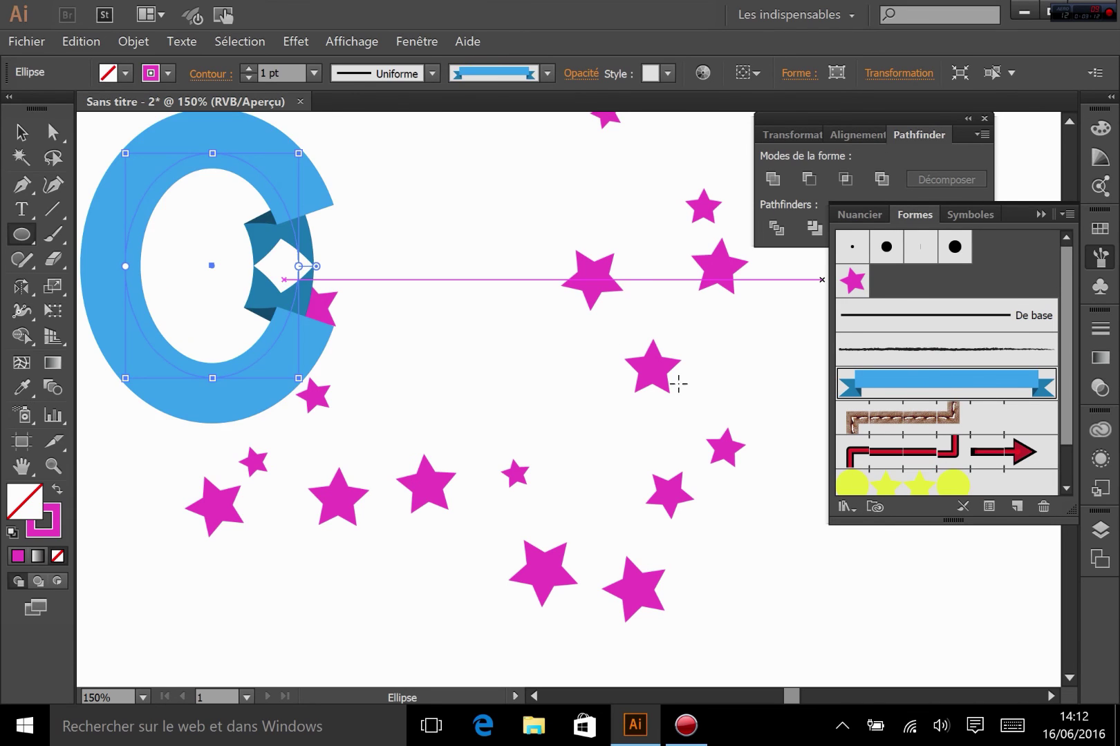
pyautogui.click(83, 266)
pyautogui.click(584, 400)
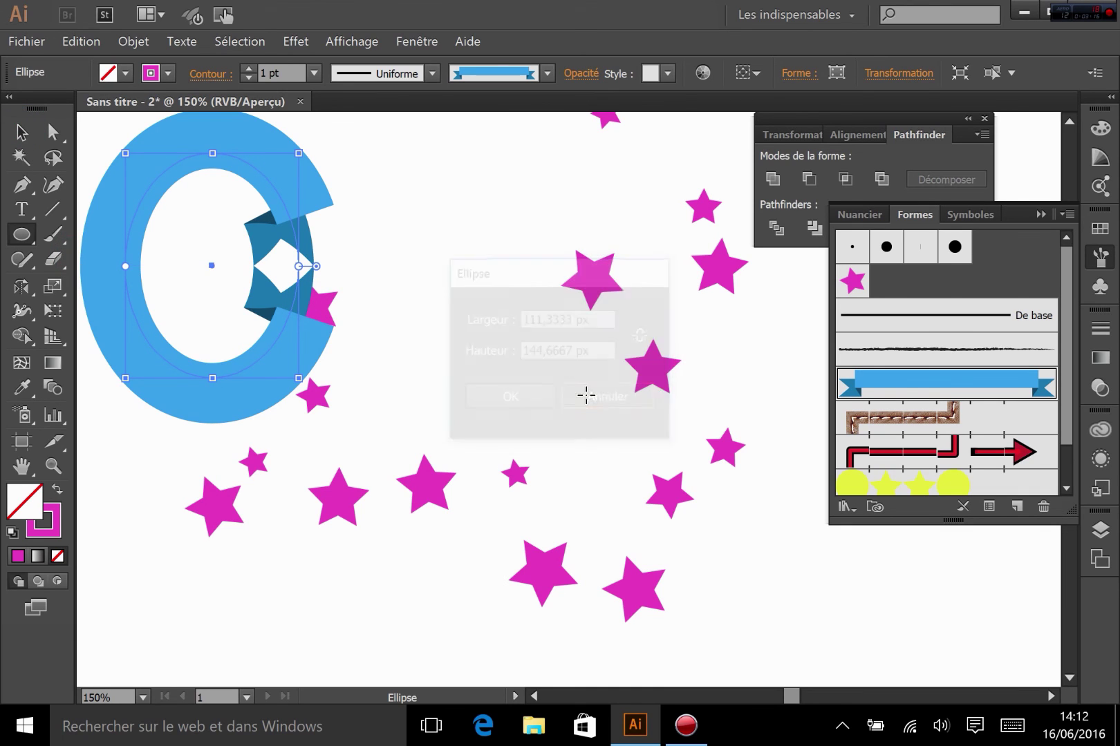
pyautogui.click(21, 132)
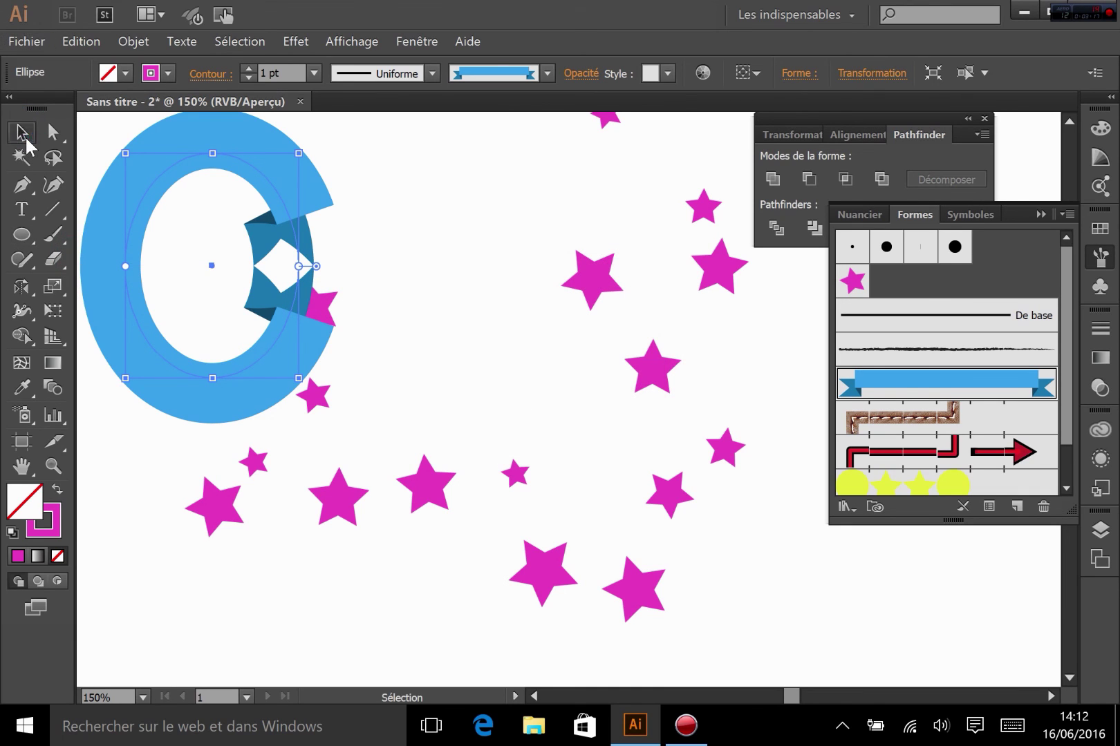
pyautogui.click(143, 554)
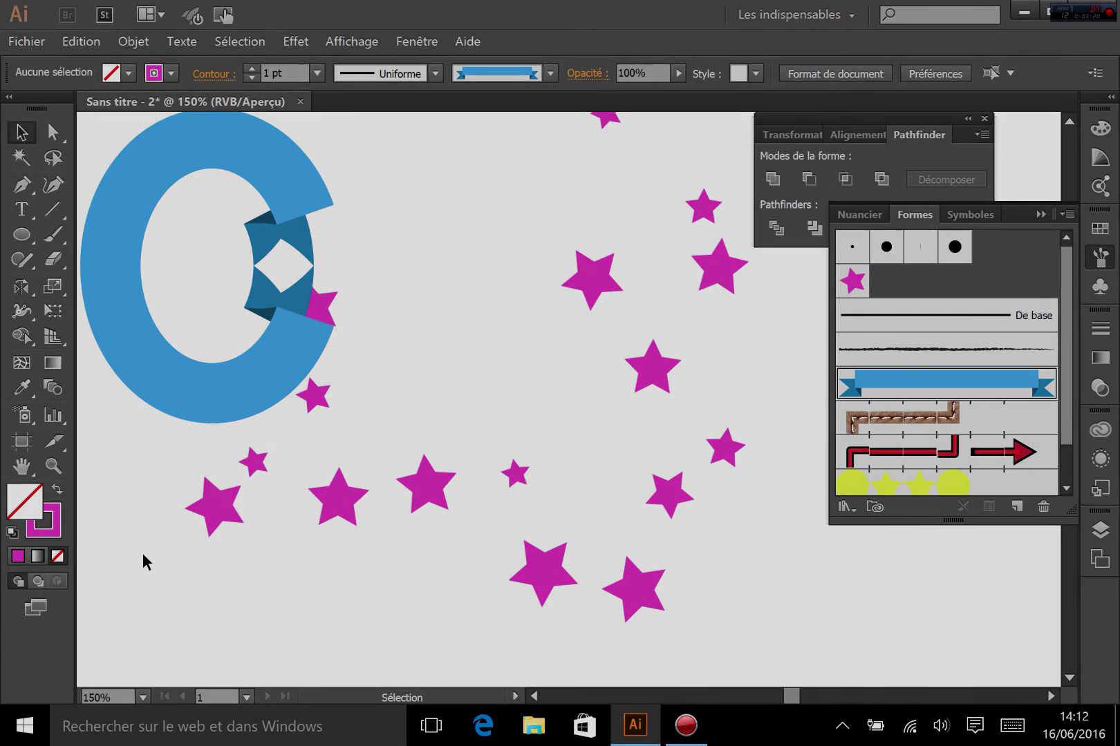